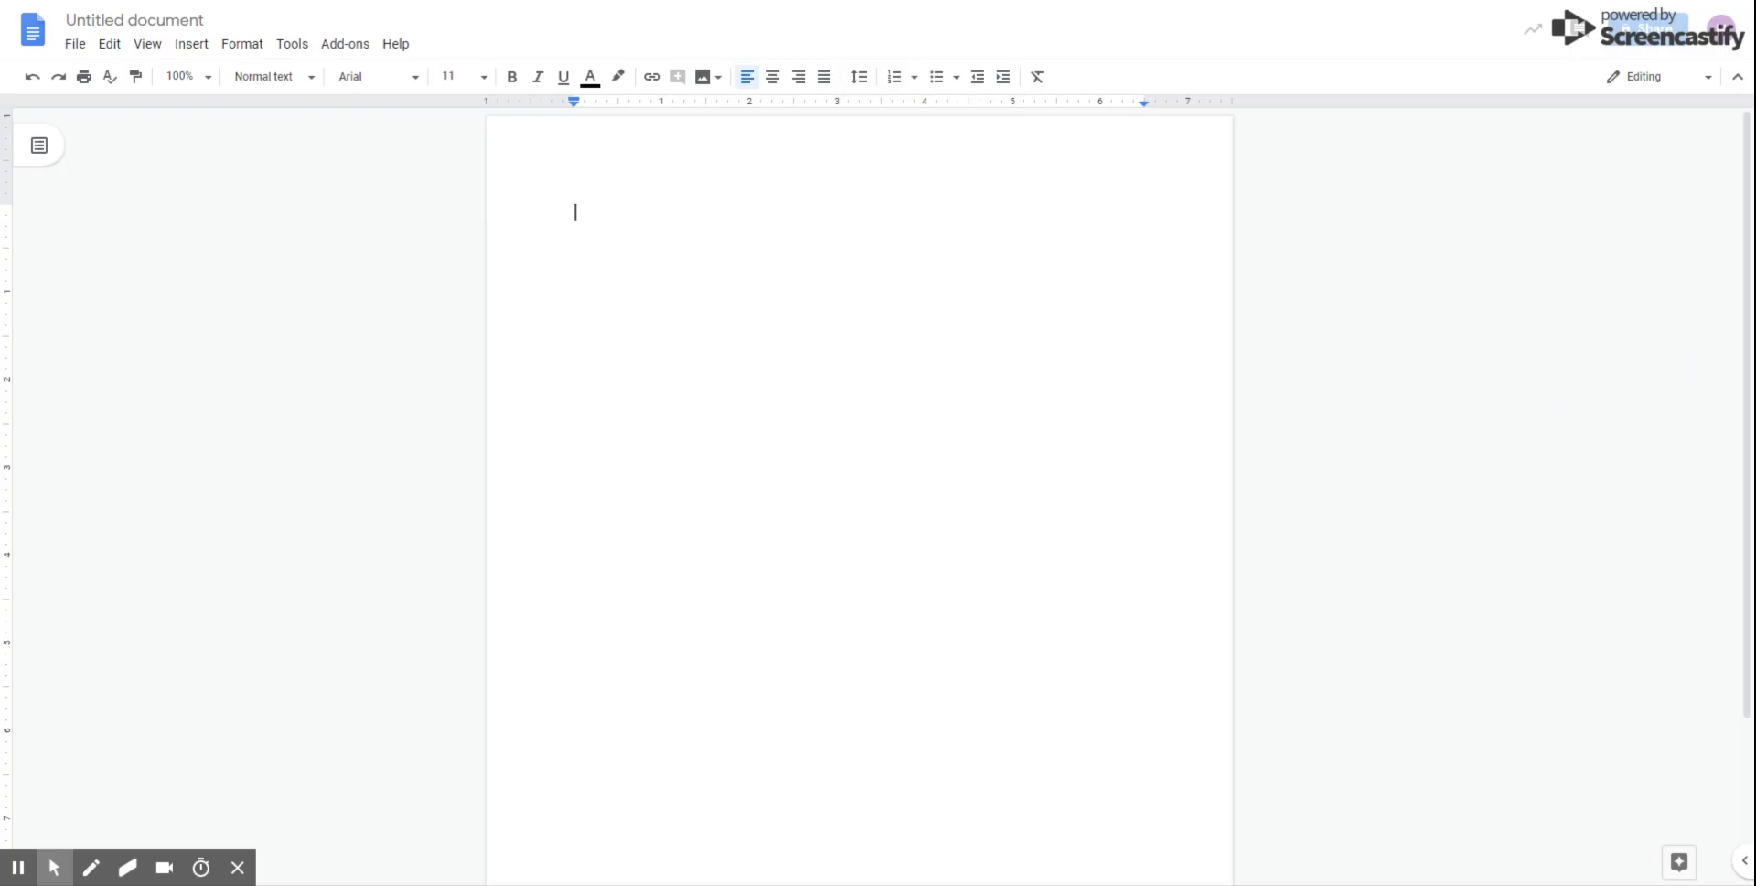
Set the document body text to Times New Roman, size 12.
click(414, 77)
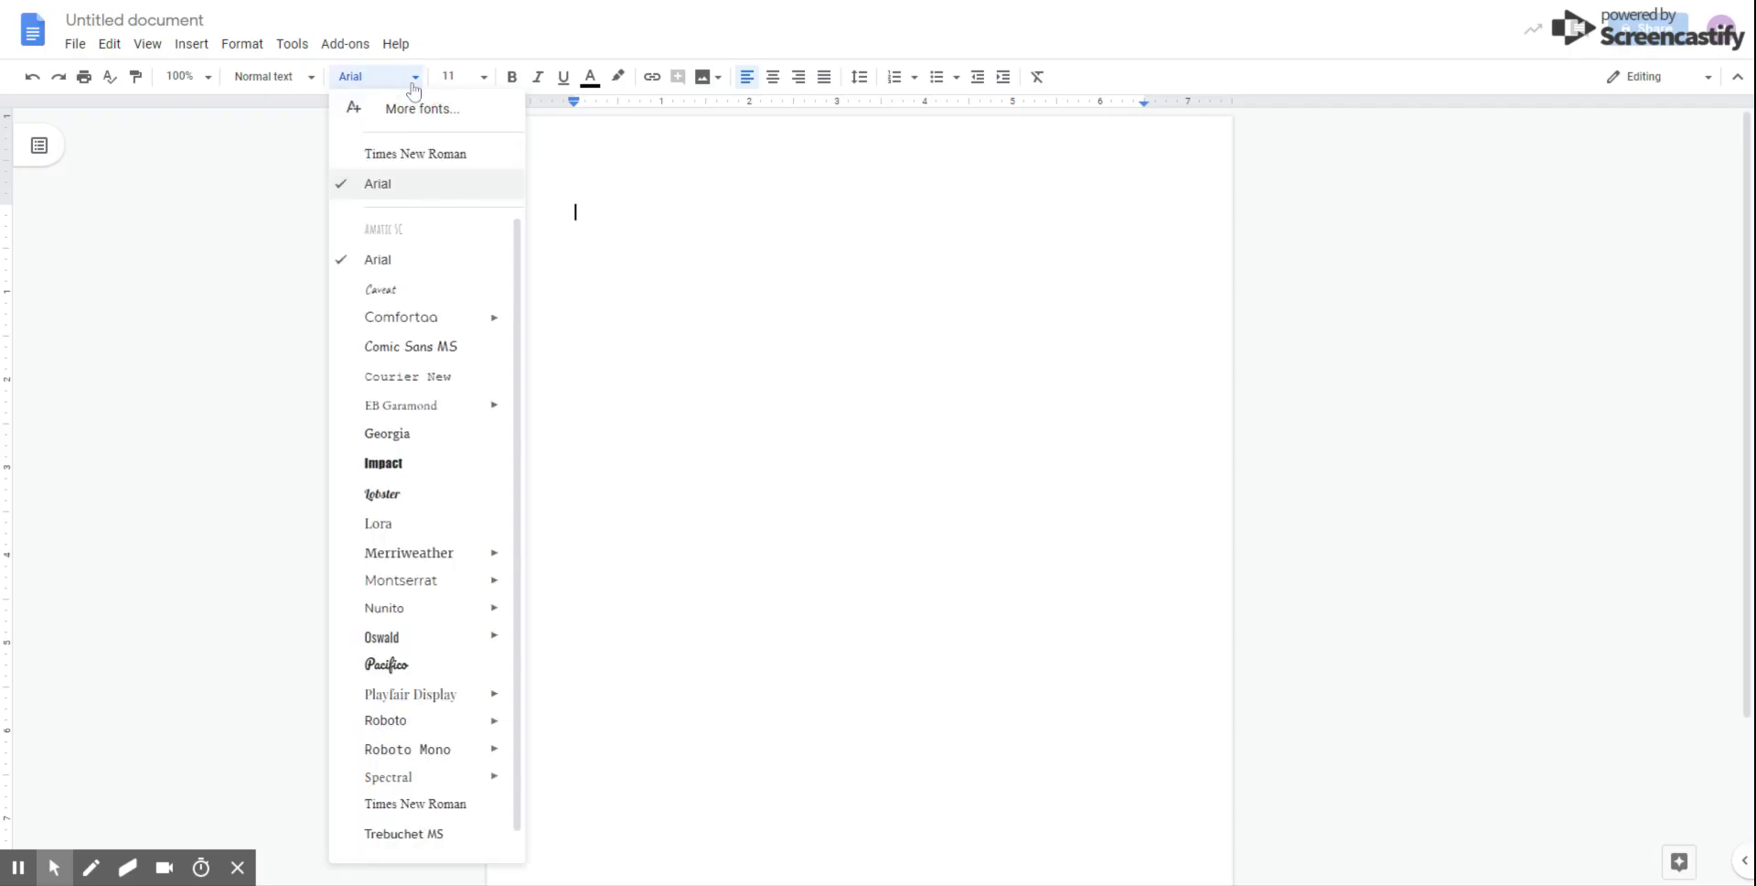
click(398, 154)
click(480, 78)
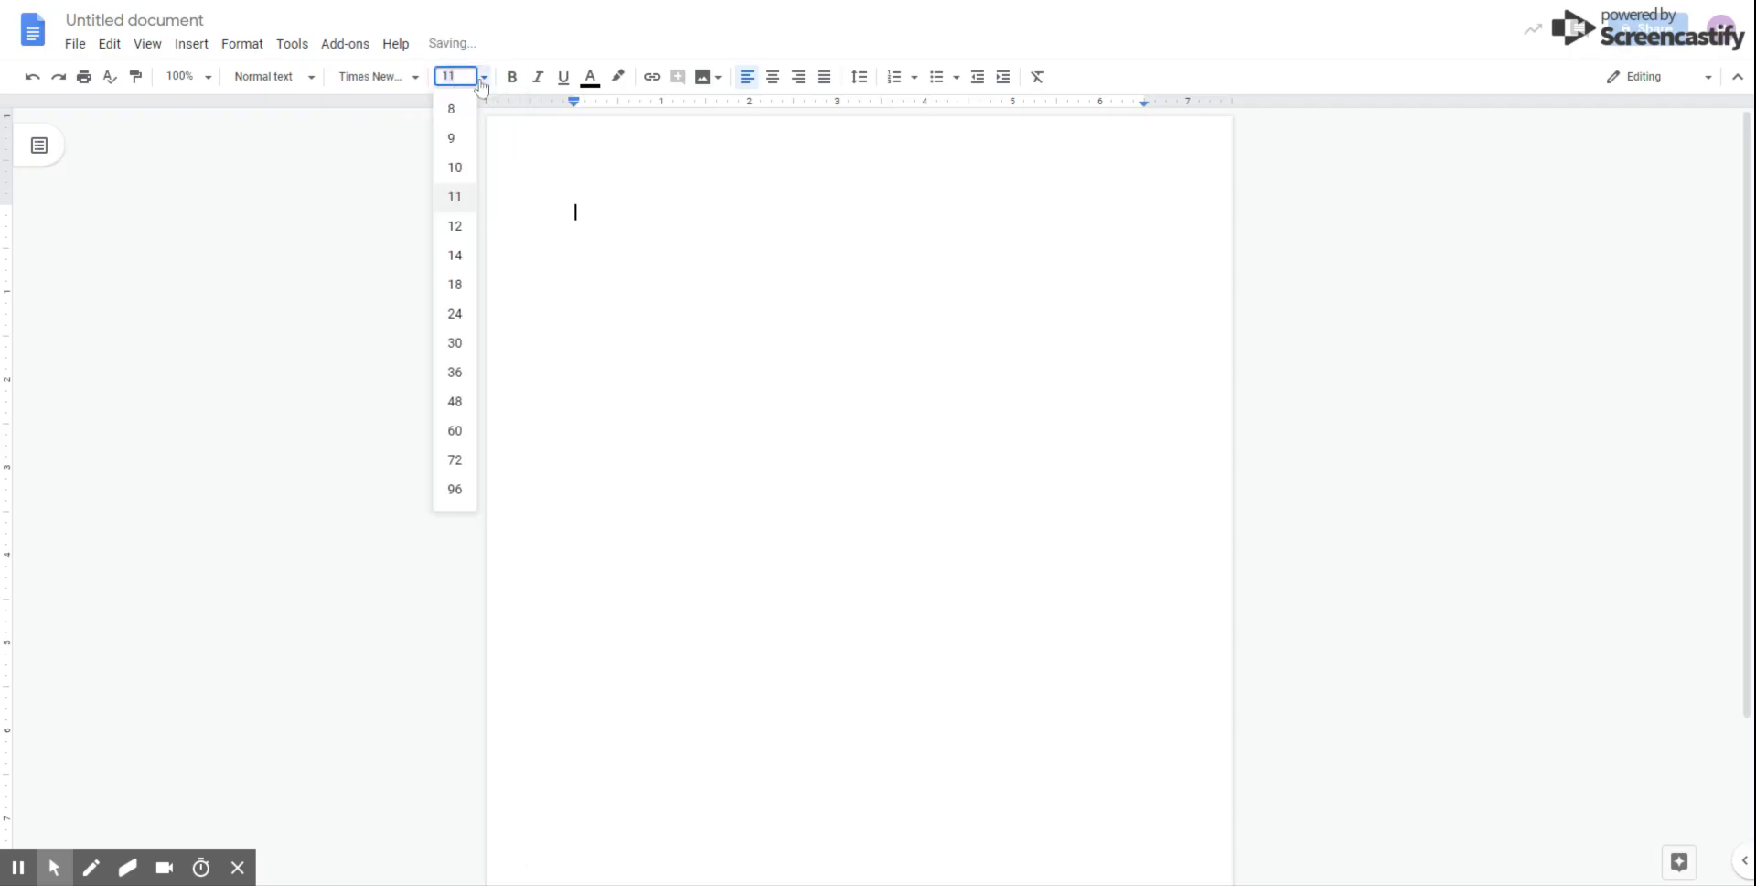
click(453, 225)
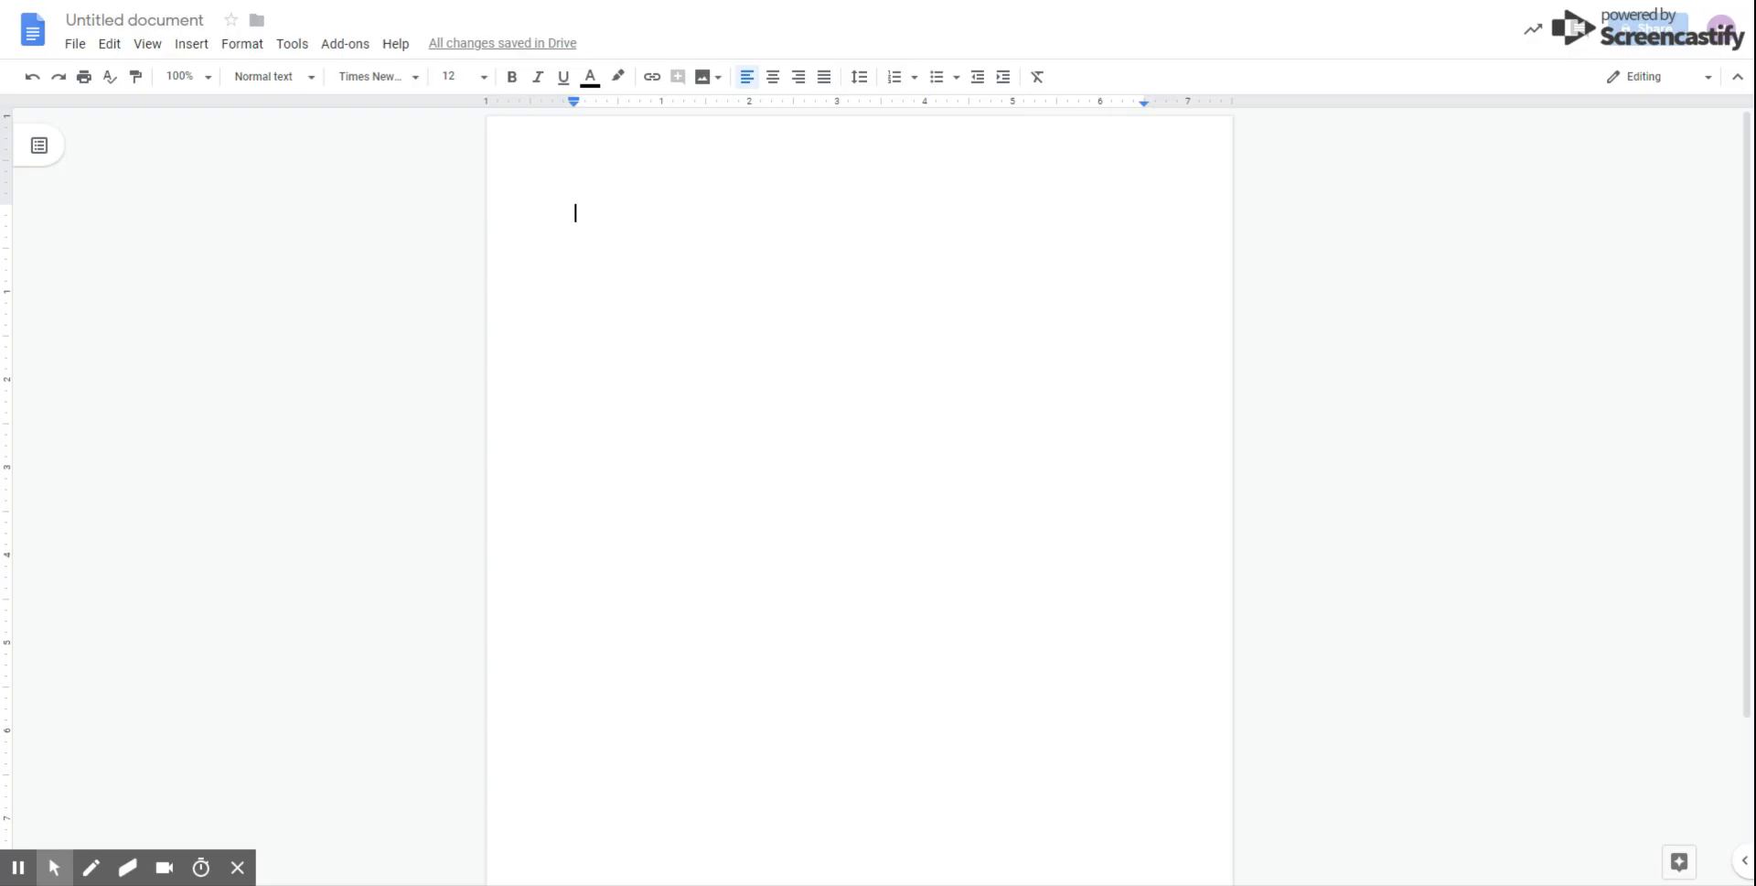
key(ctrl+a)
click(781, 389)
Open the page header and set its text to Times New Roman, size 12.
click(667, 147)
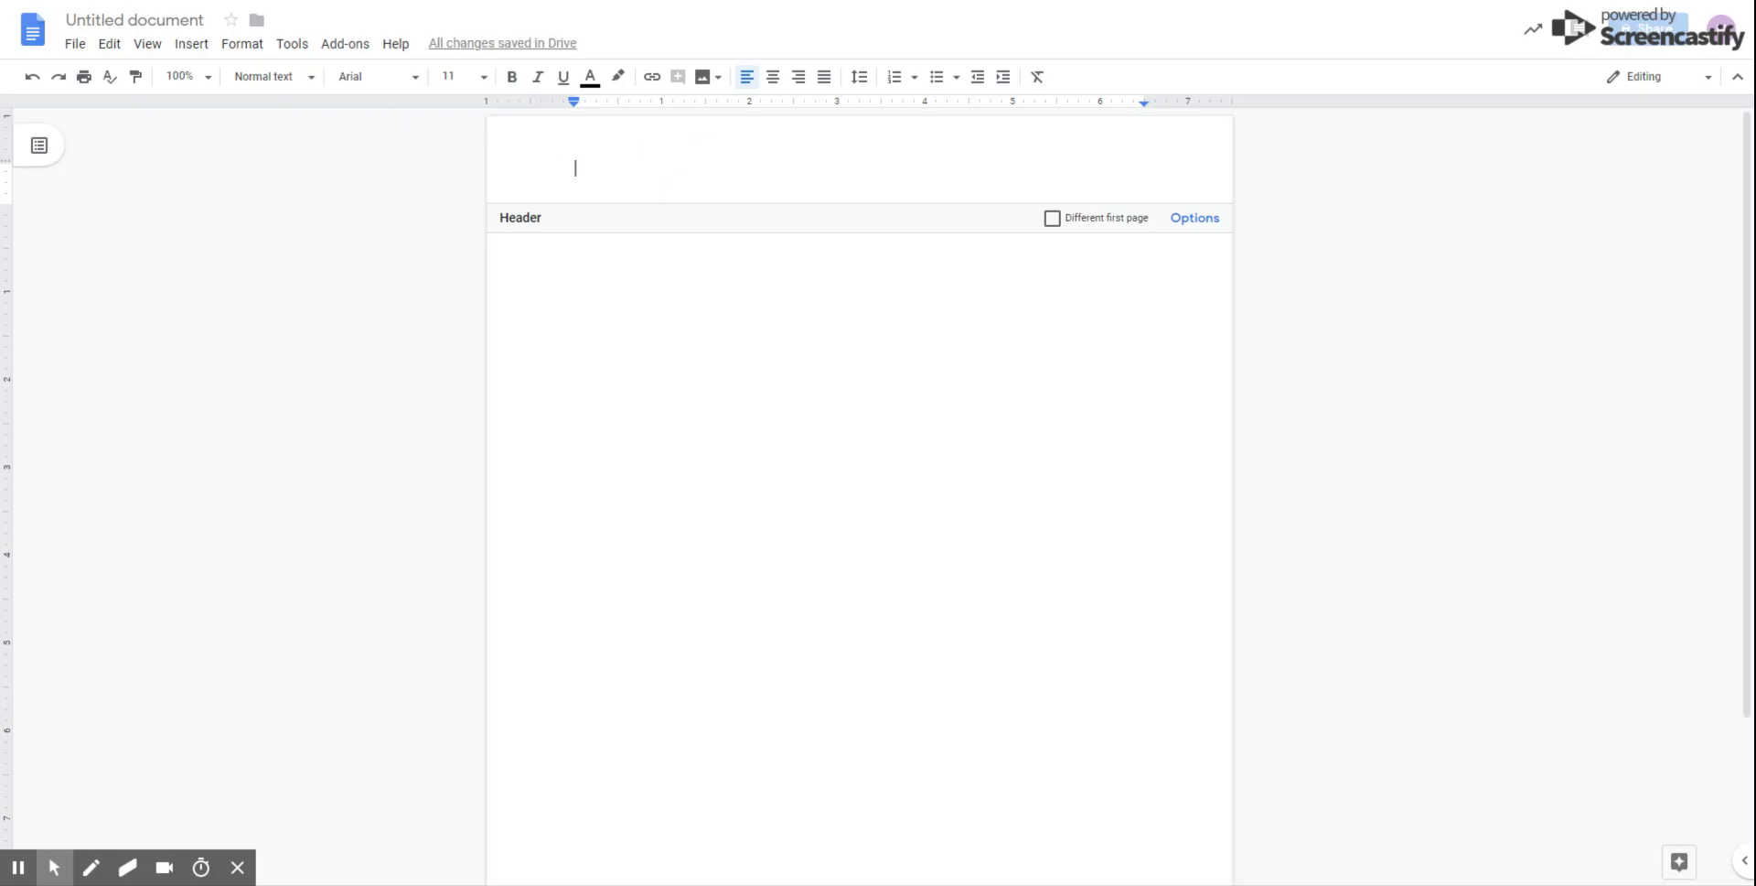
click(408, 76)
click(412, 153)
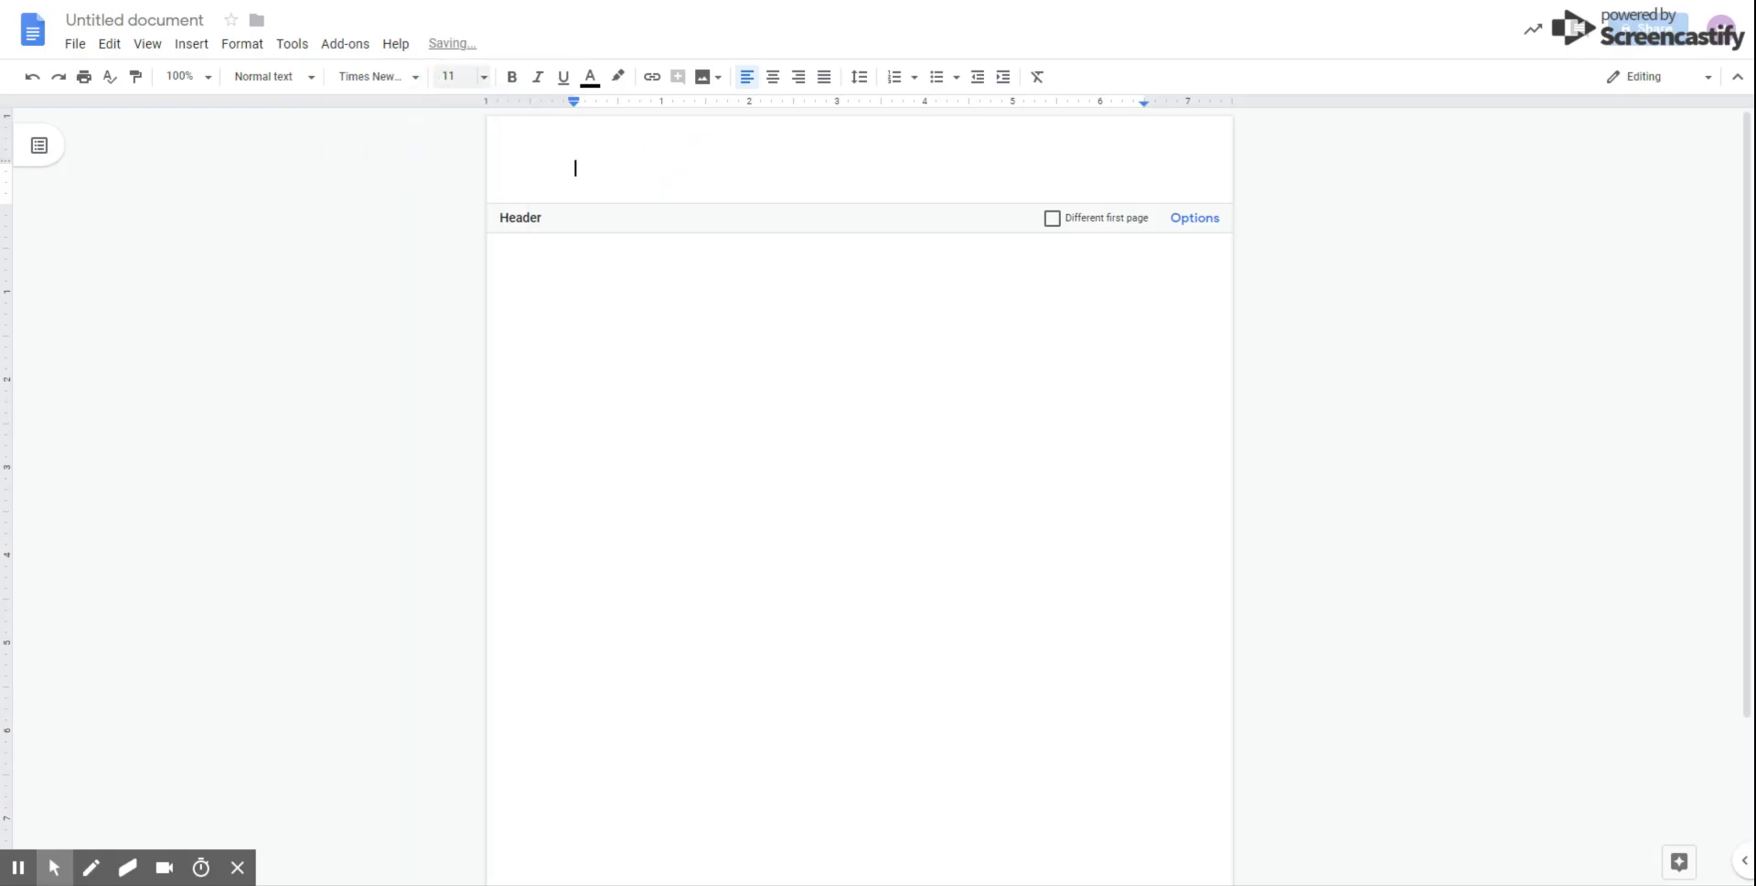
click(458, 76)
click(448, 224)
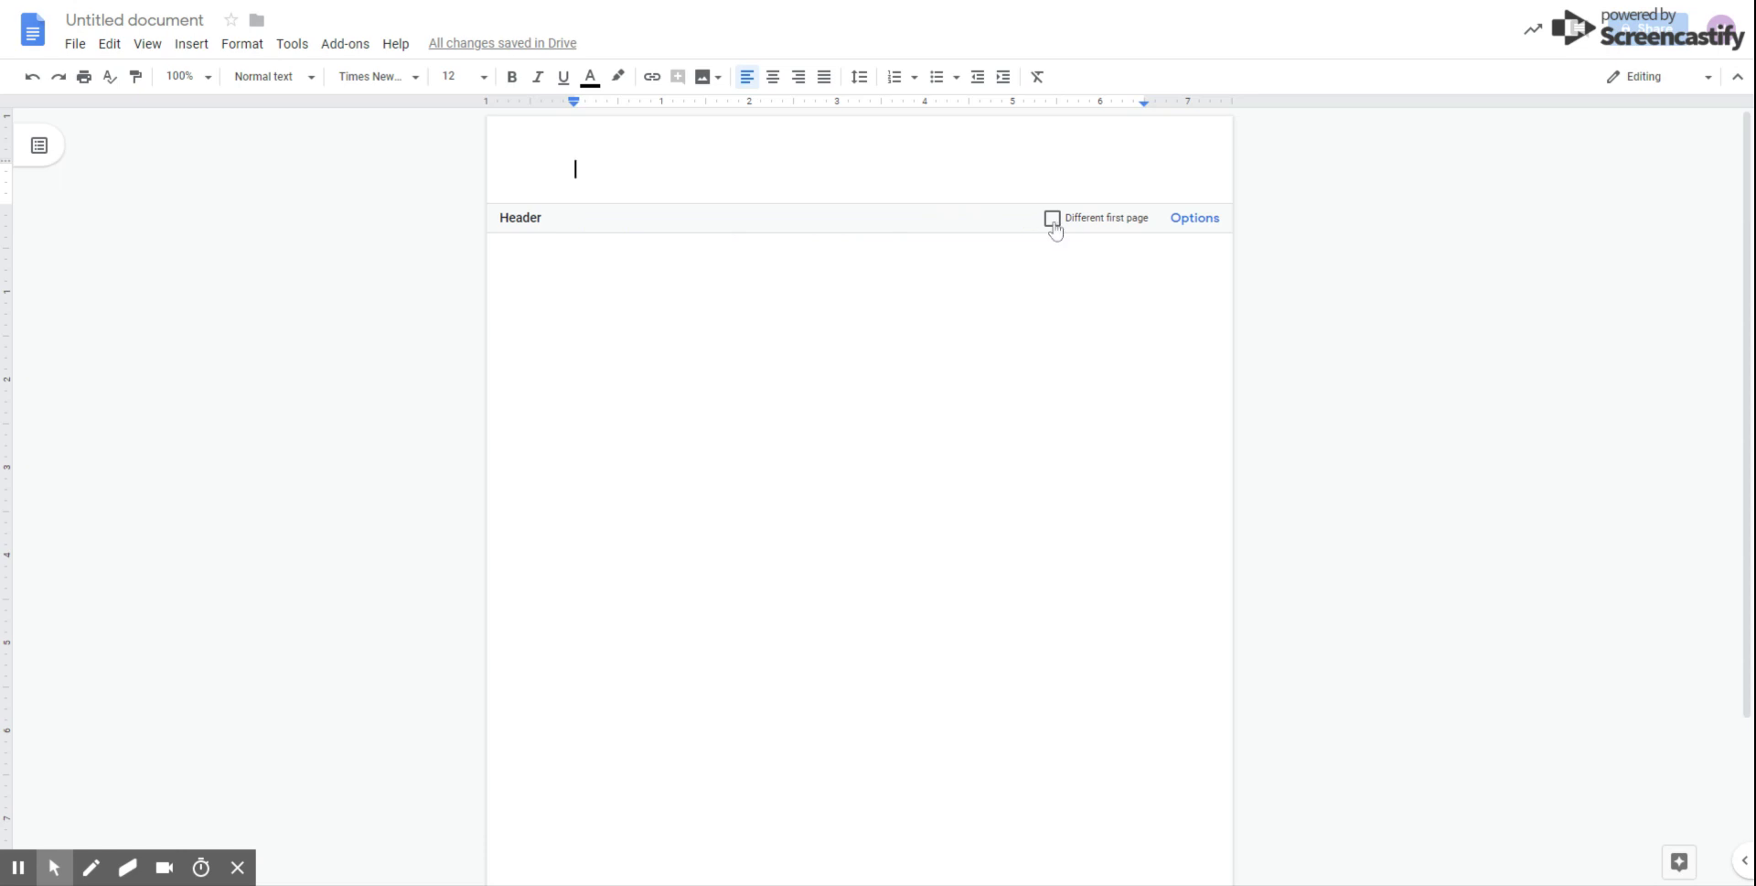
Enable the different first page option for the header.
click(1053, 223)
click(1052, 221)
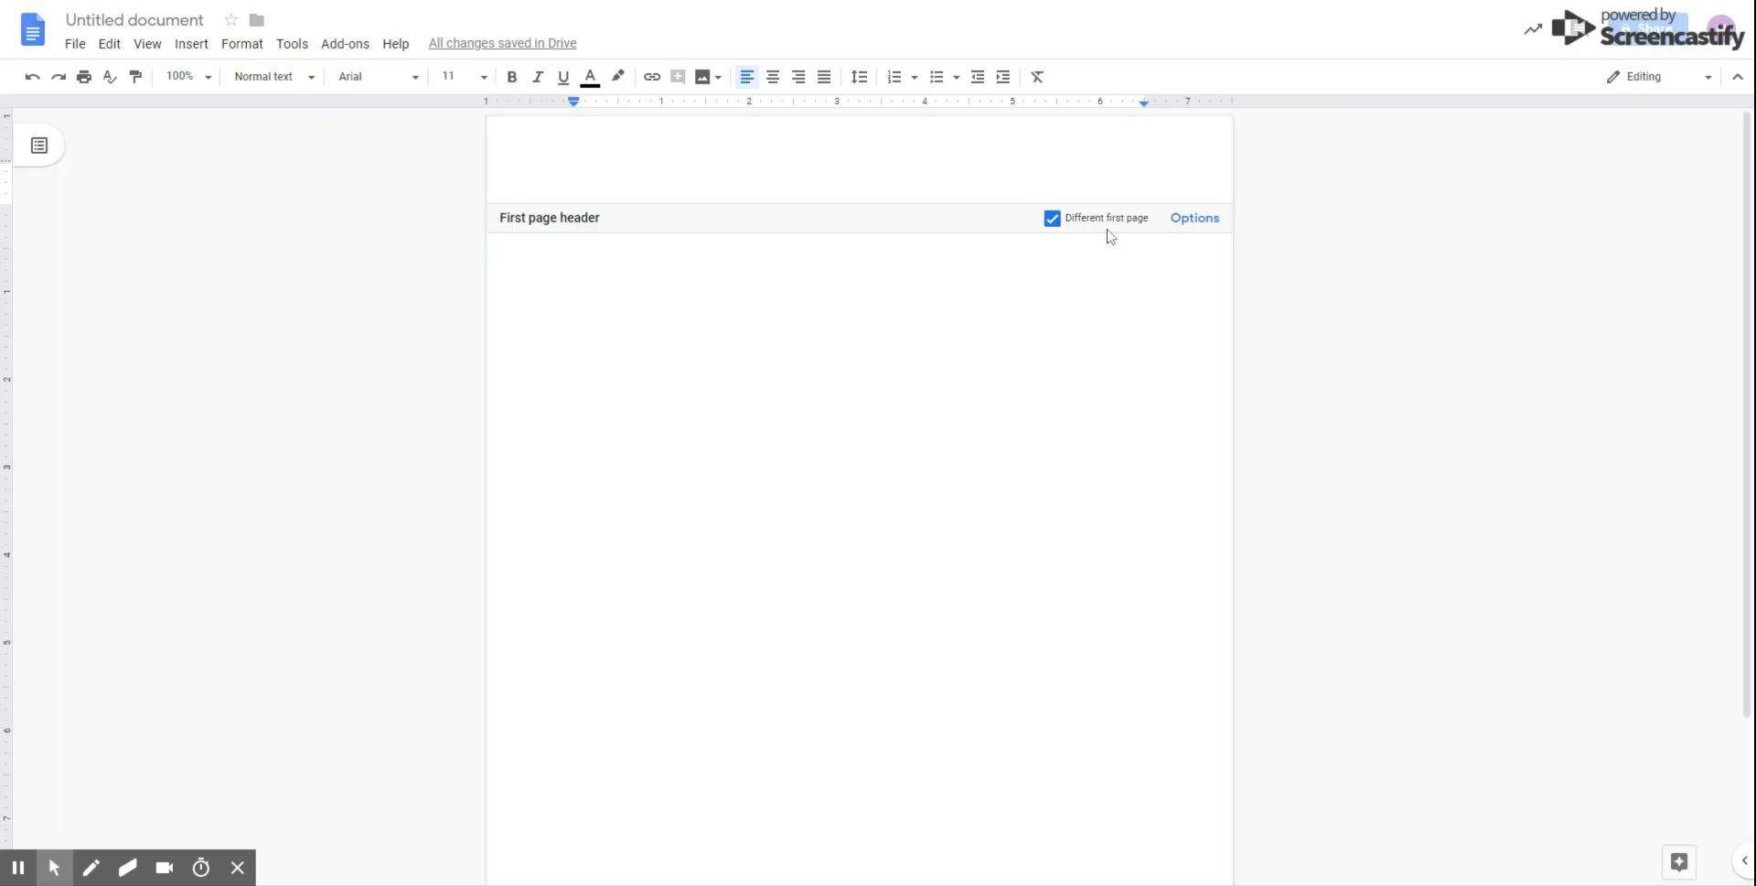
drag(1033, 230, 1104, 229)
Set the first page header to Times New Roman 12 and enter "Running head: YOUR TITLE ALL IN CAPS".
click(407, 76)
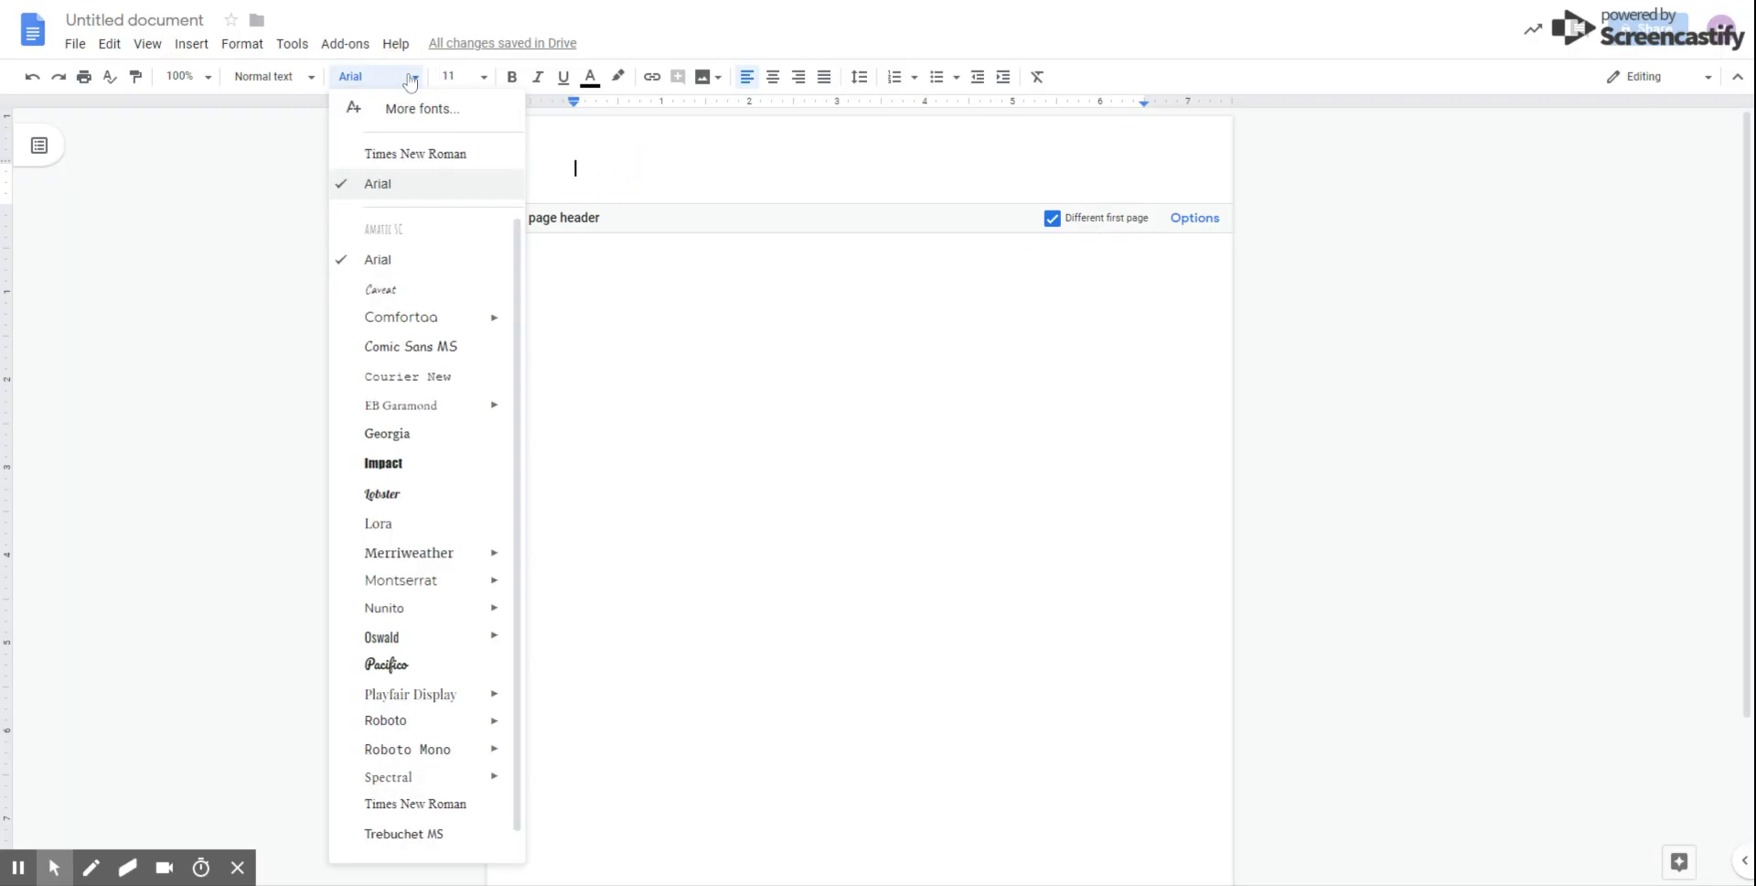
click(416, 156)
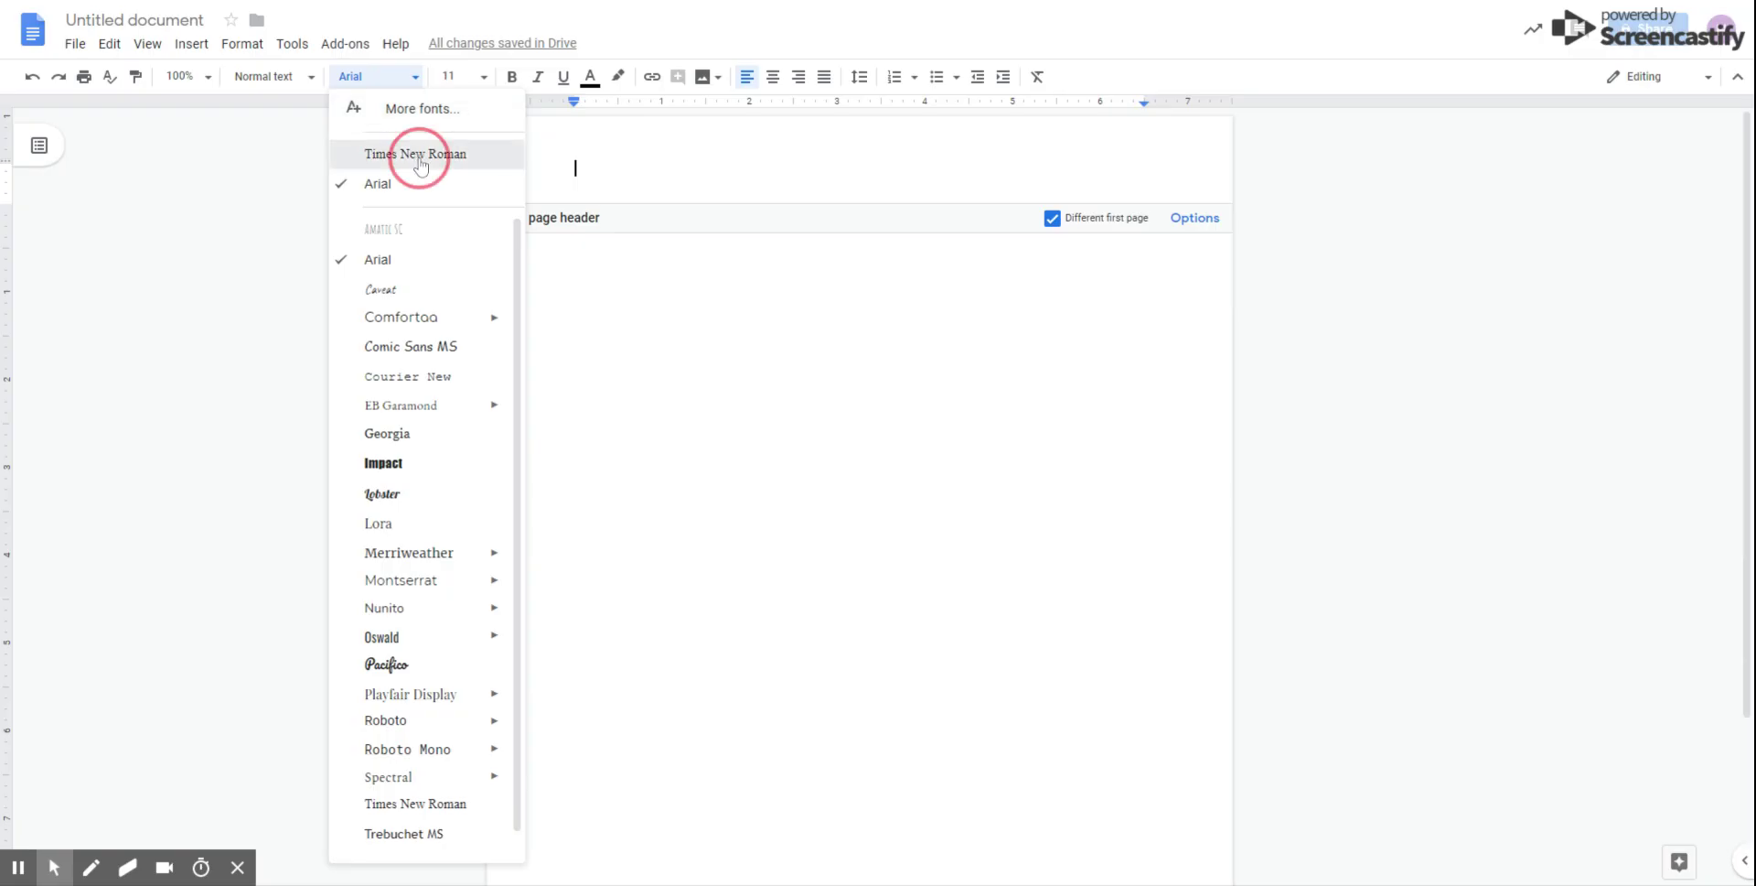
click(485, 82)
click(457, 227)
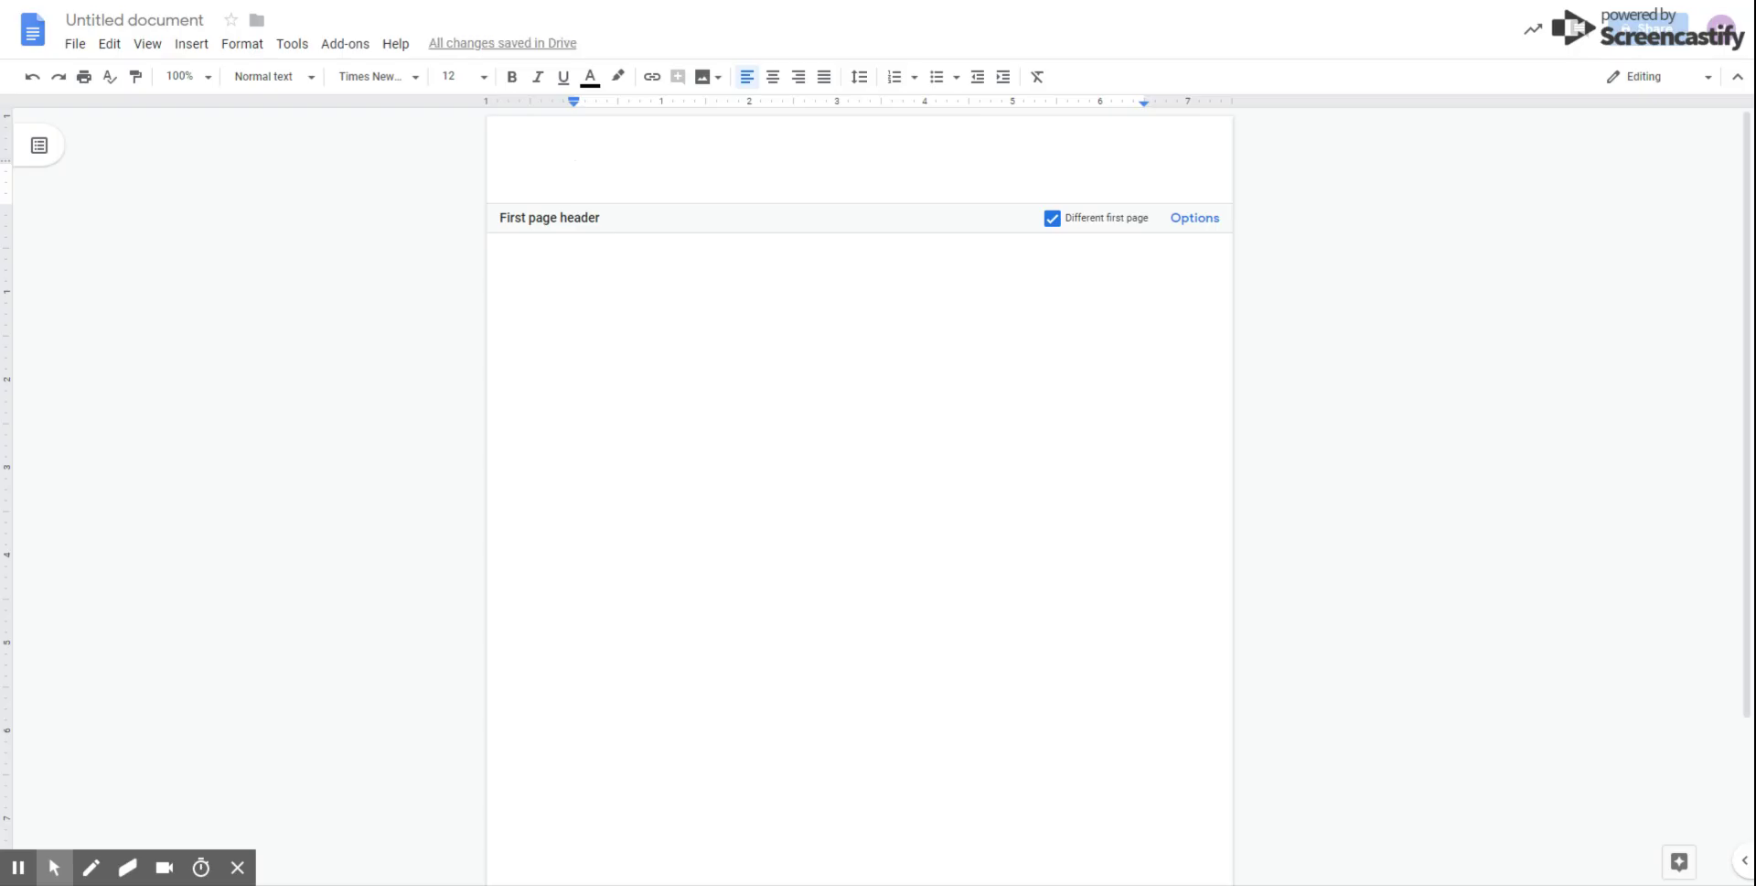
text(Running hea)
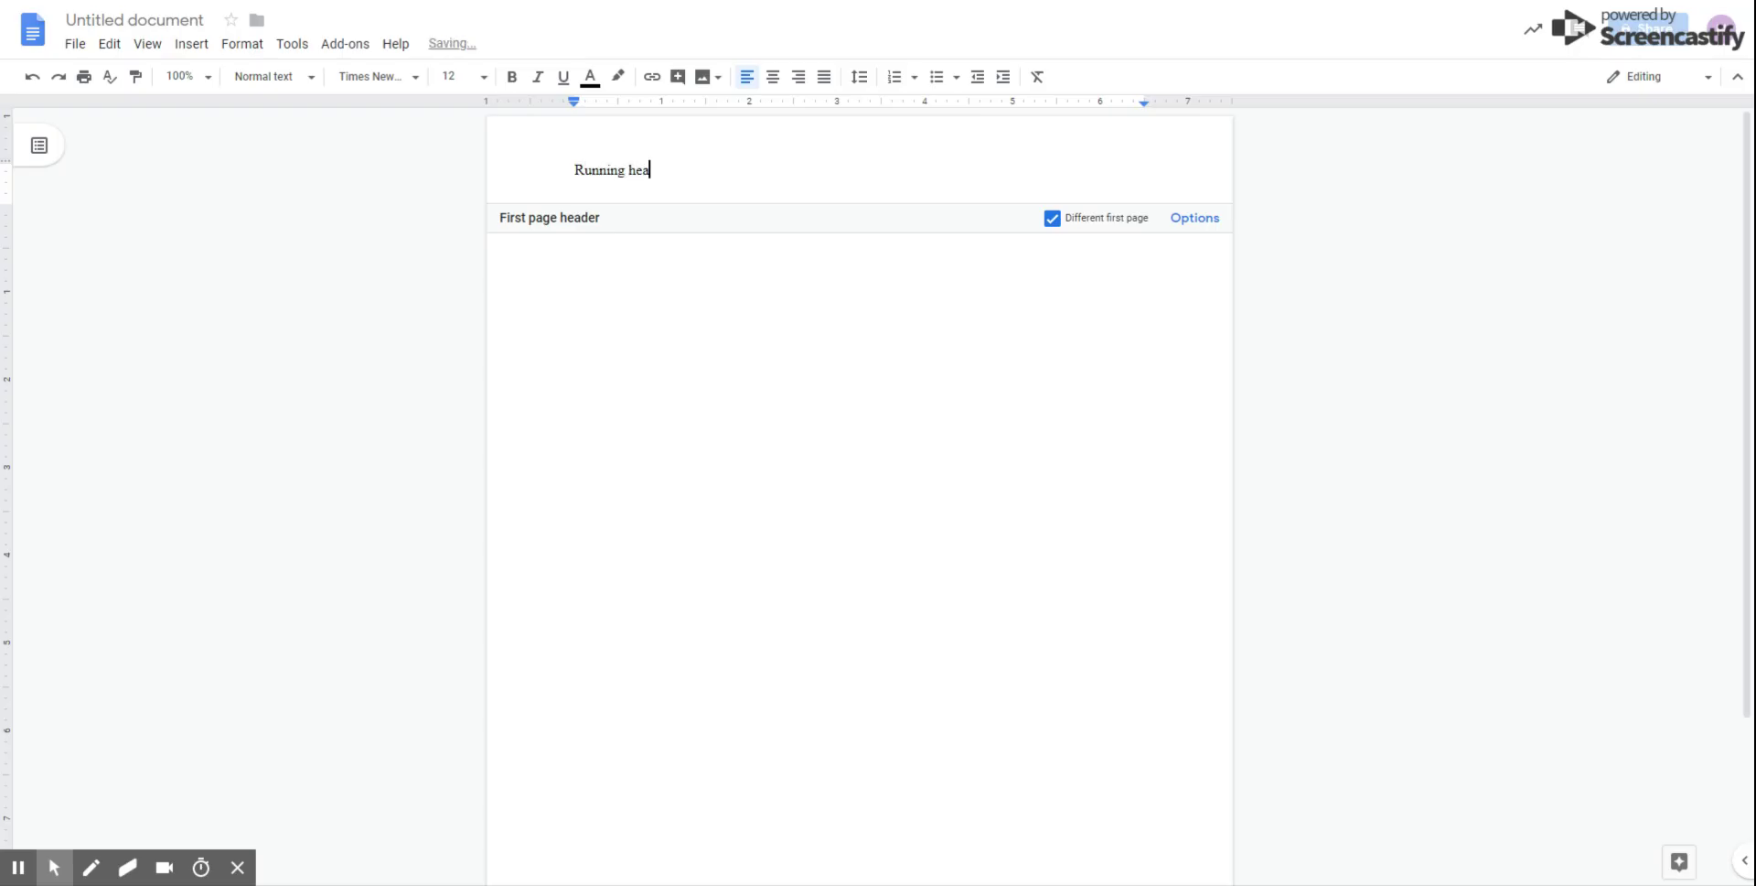
text(d: YOUR TITLE ALL IN CAPS)
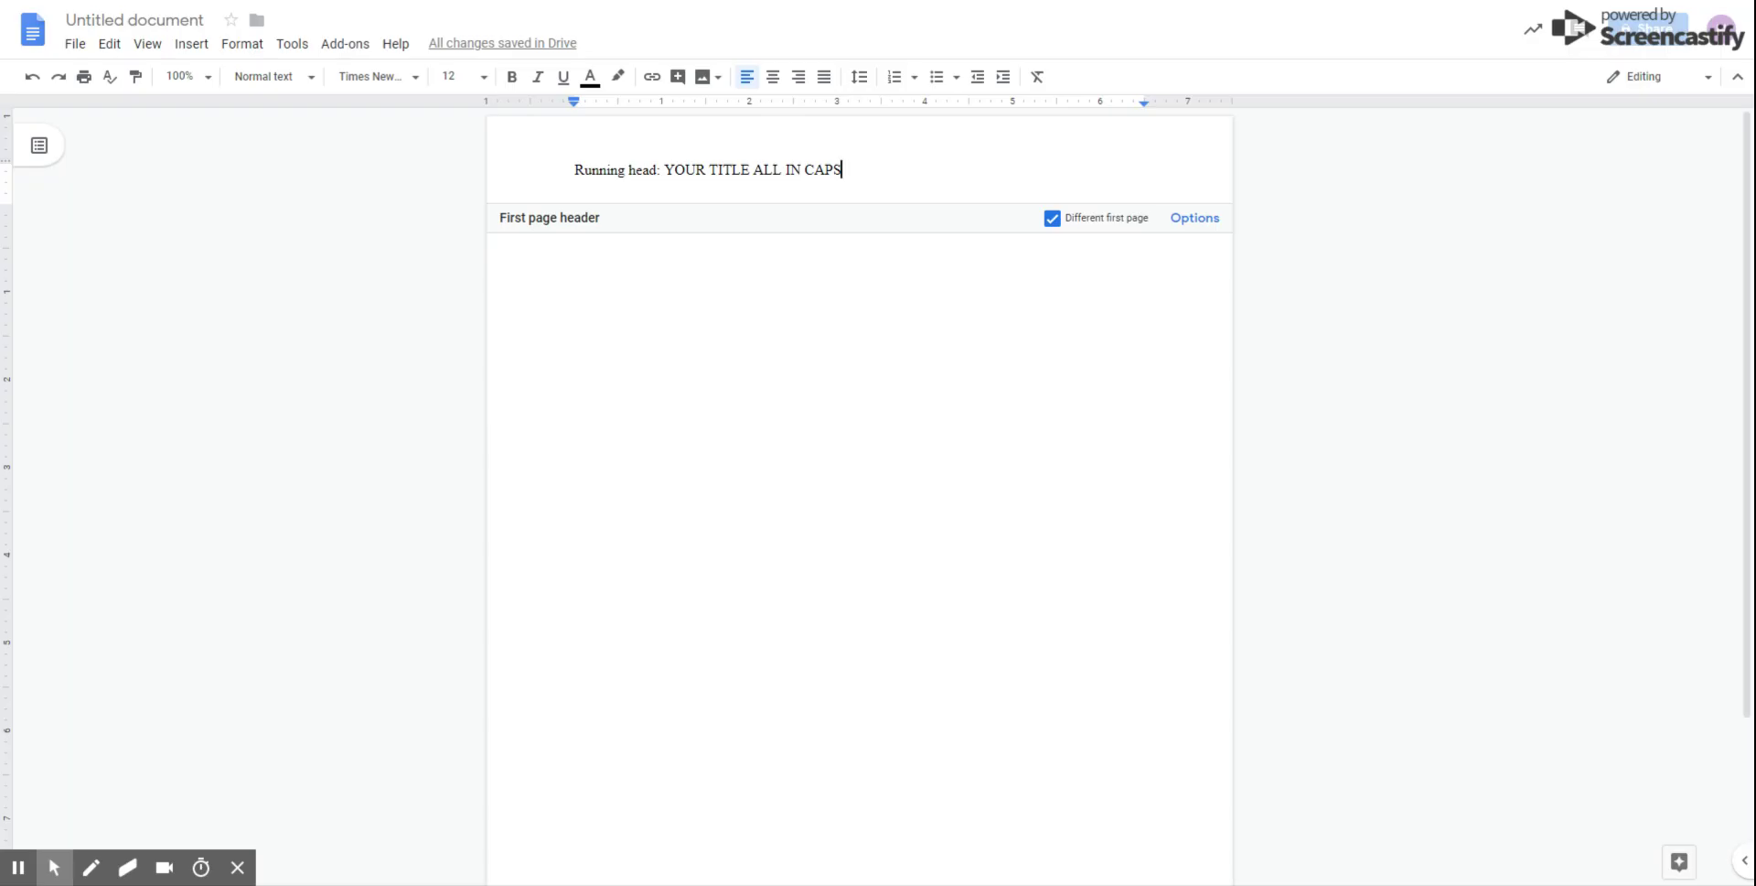
Tab across from the running head and insert an automatic page number on the same line, numbering from the first page.
key(Tab)
key(Tab)
key(Tab)
key(Tab)
key(Tab)
key(Tab)
click(191, 46)
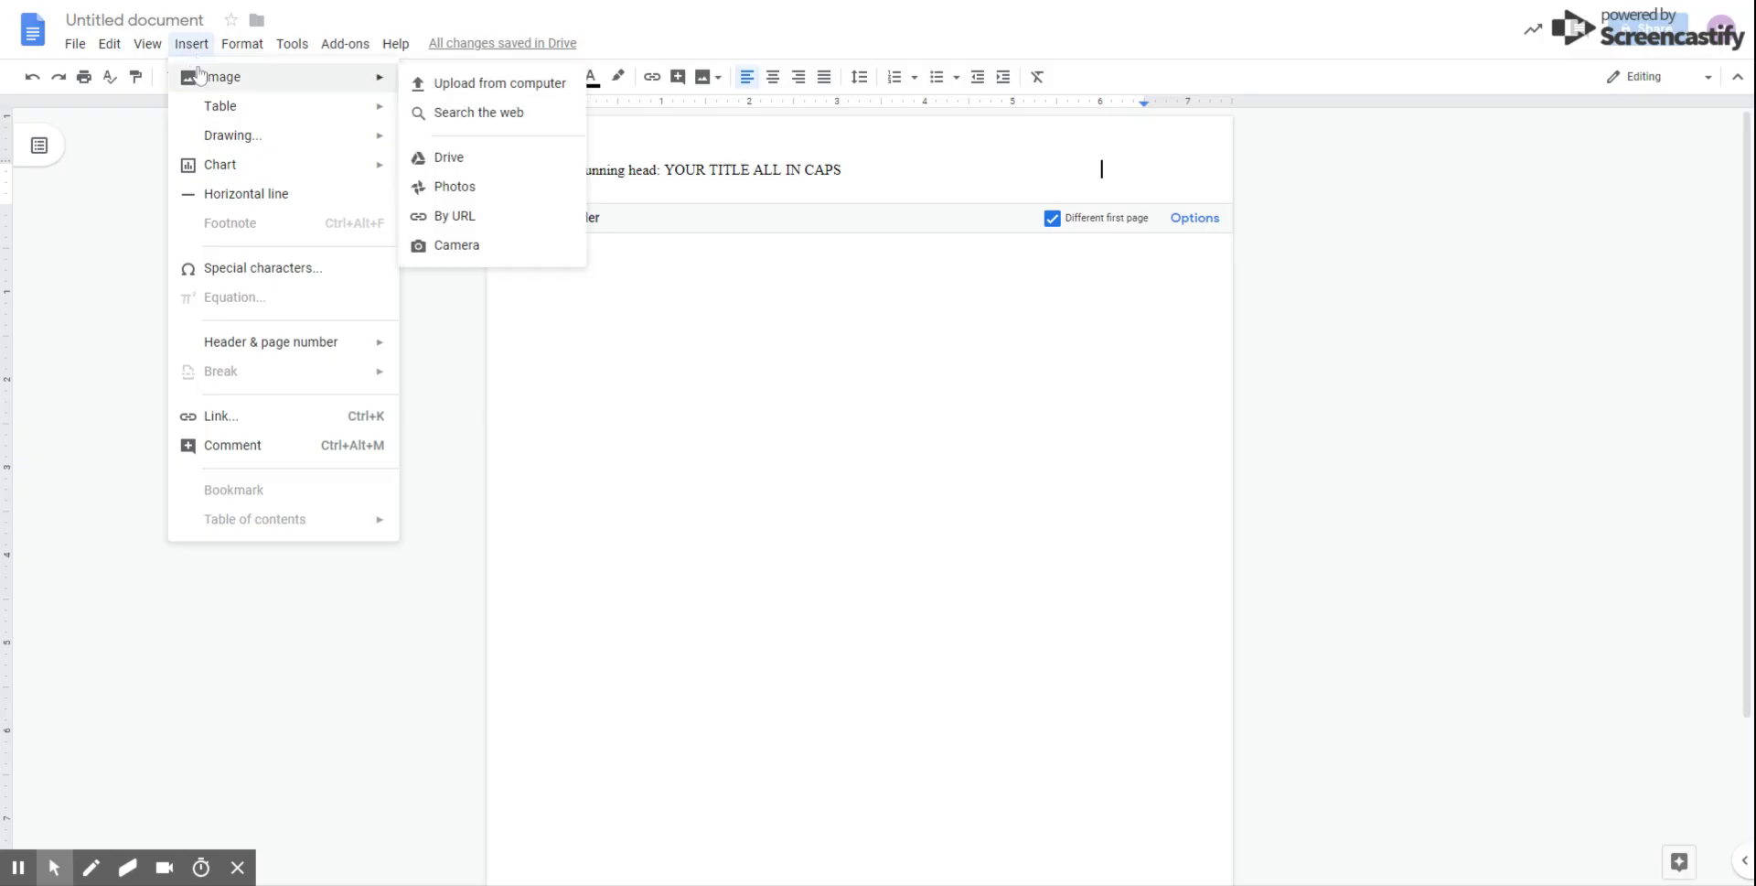
click(299, 343)
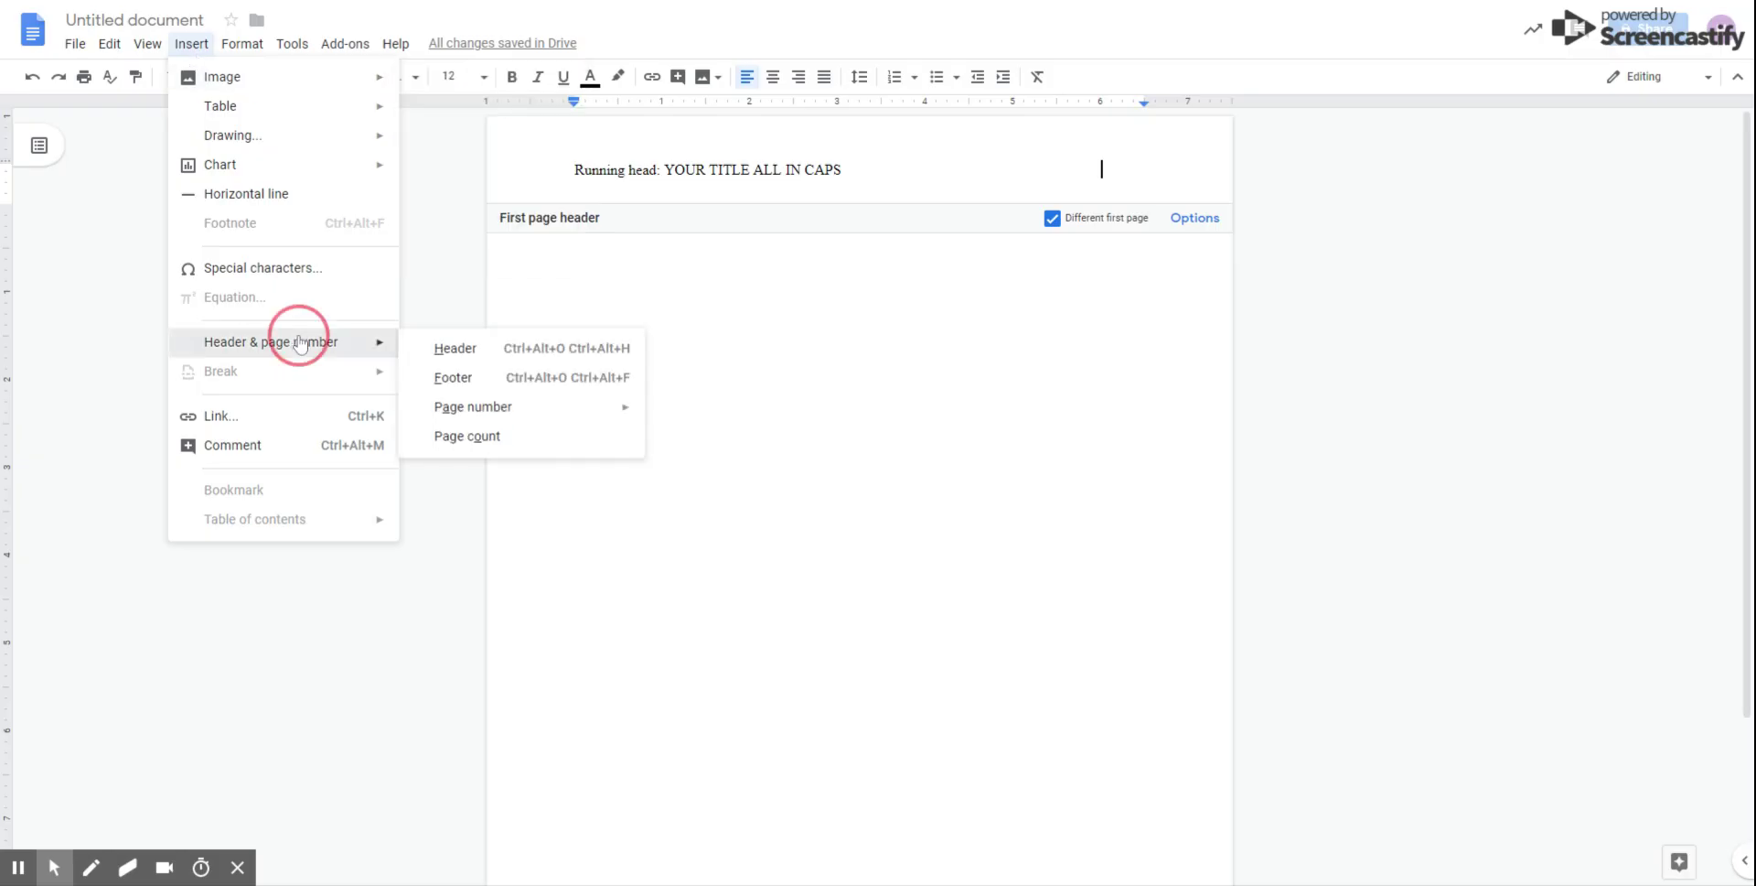
click(552, 413)
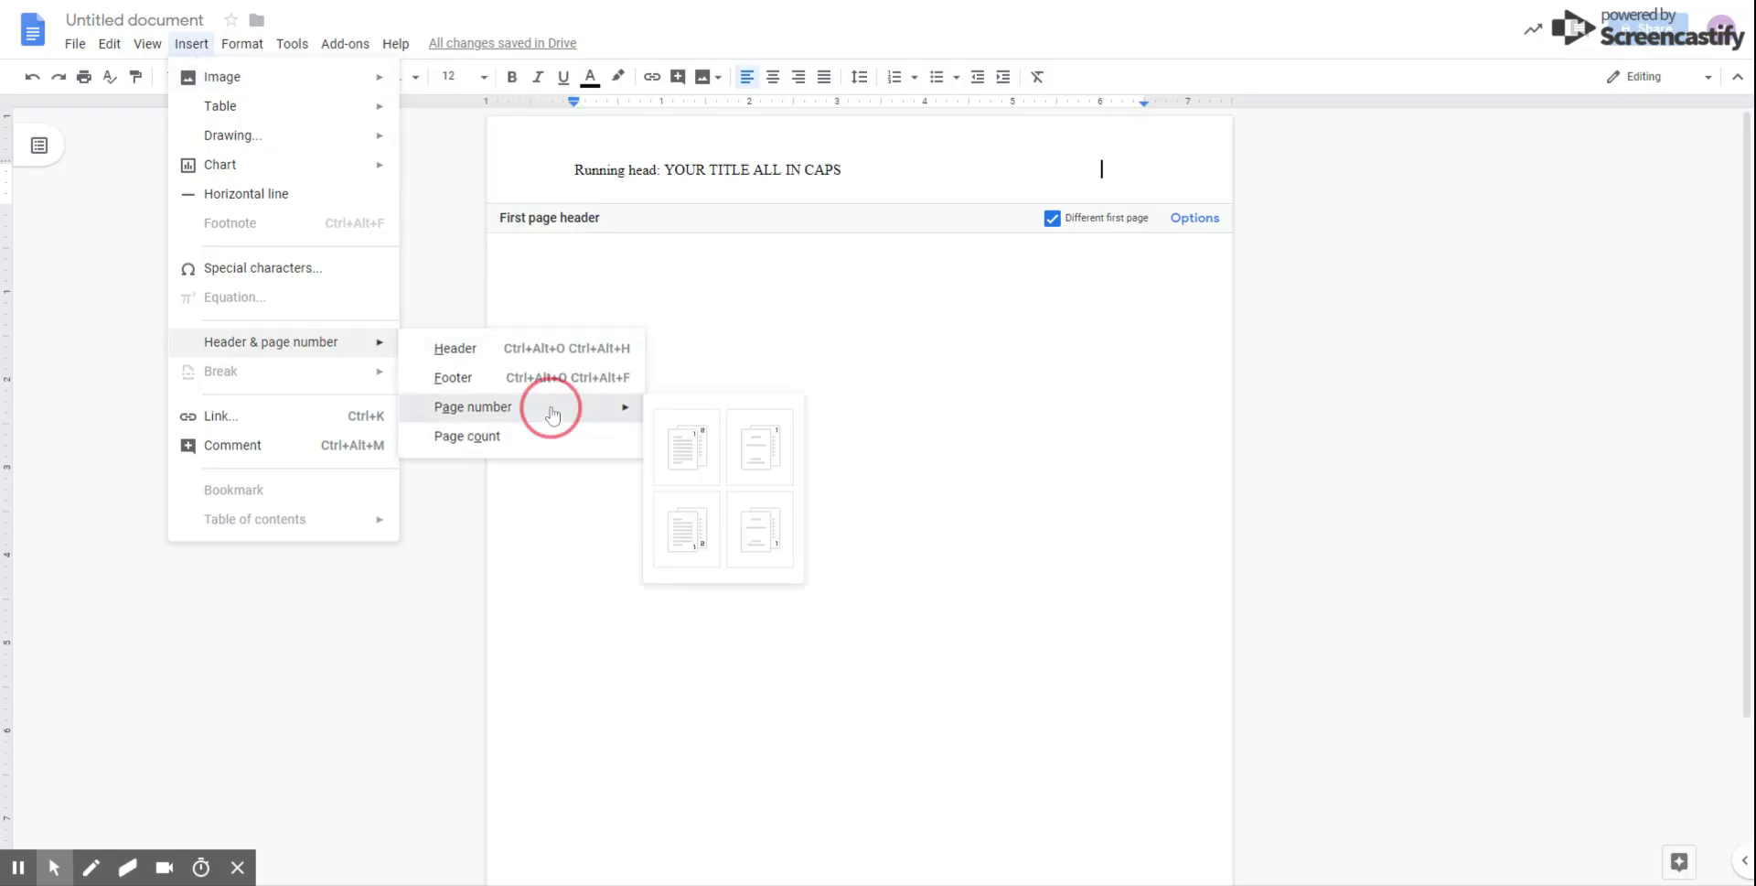
click(670, 435)
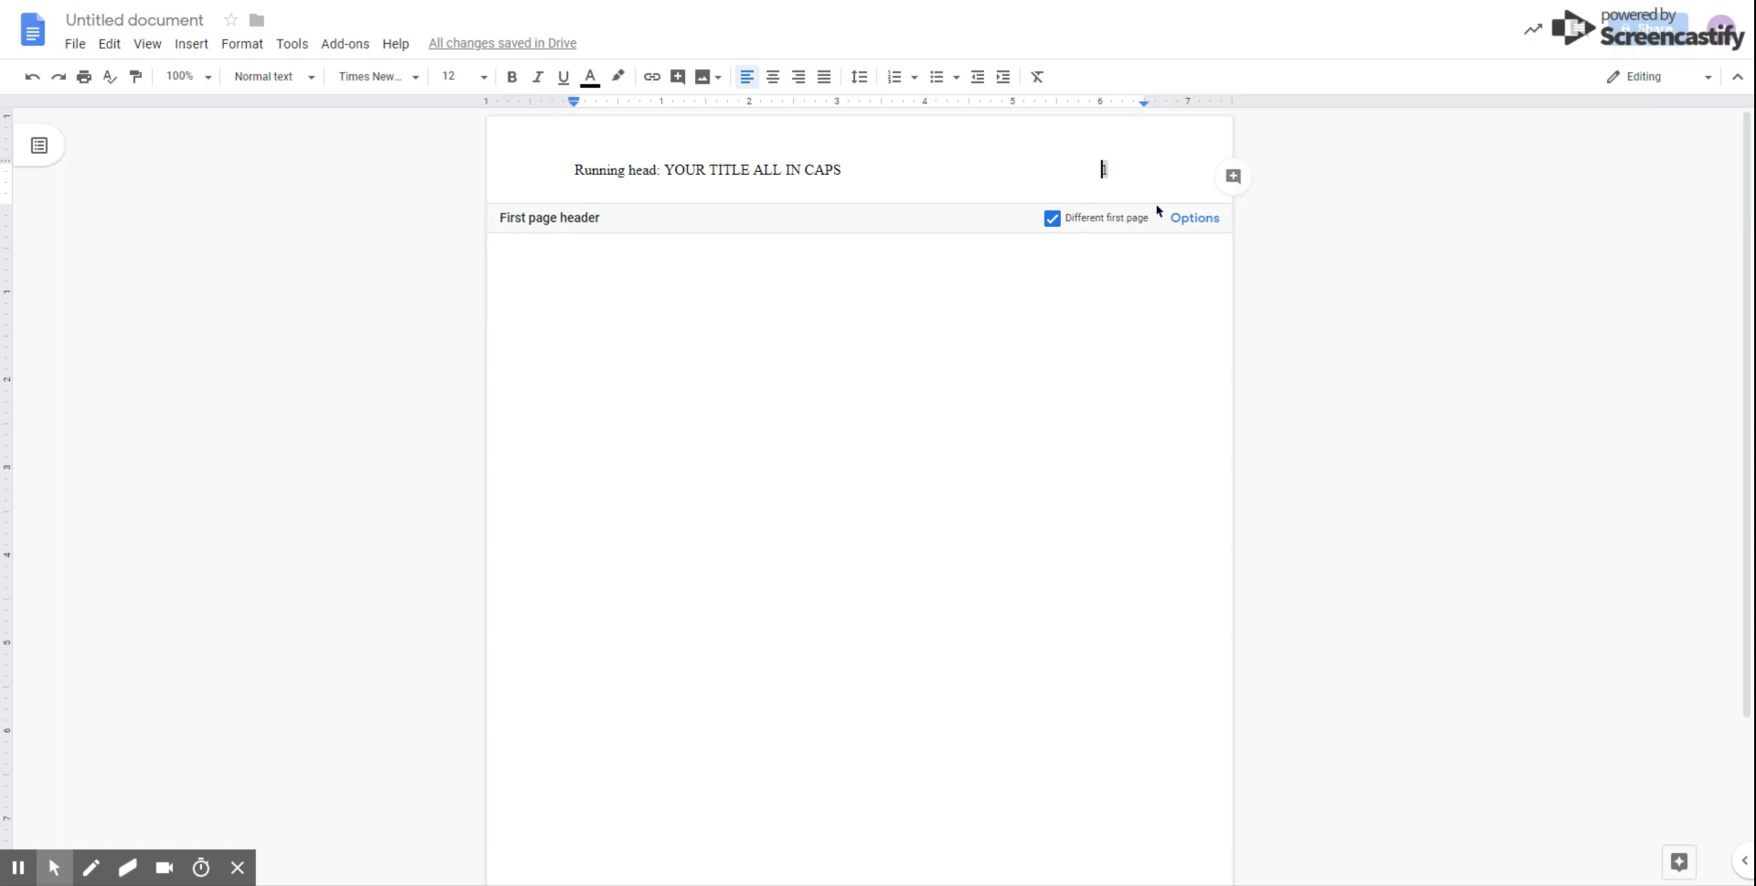
Shift the page number in the first page header so it sits flush with the right margin.
double_click(1104, 169)
key(Left)
key(Return)
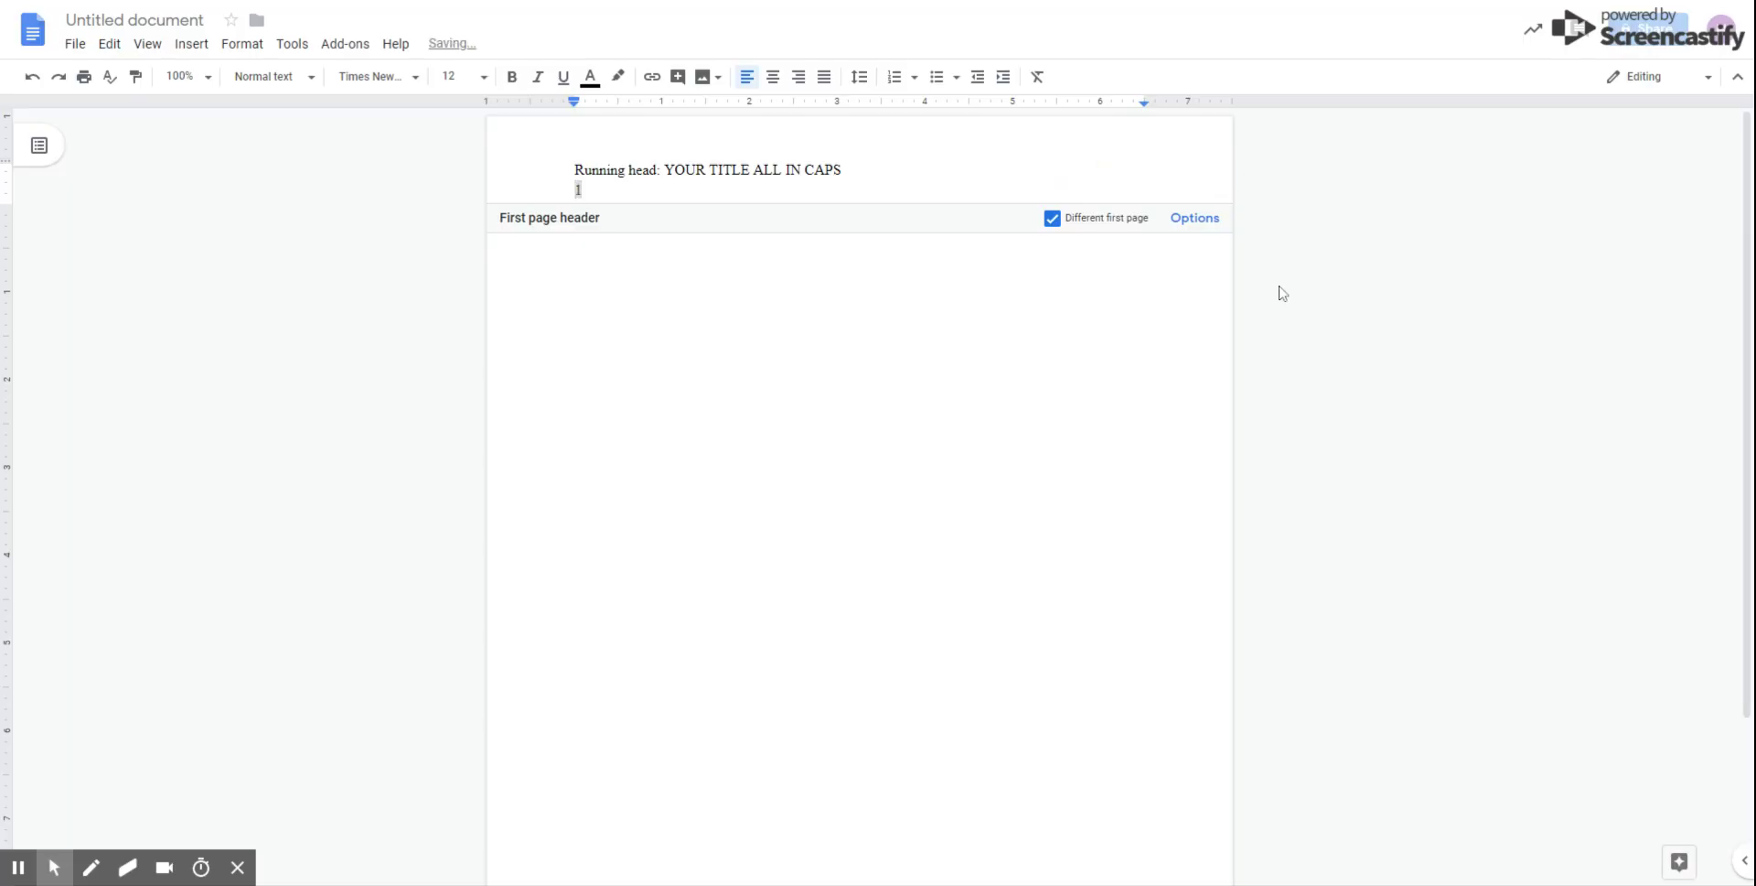
key(BackSpace)
key(BackSpace)
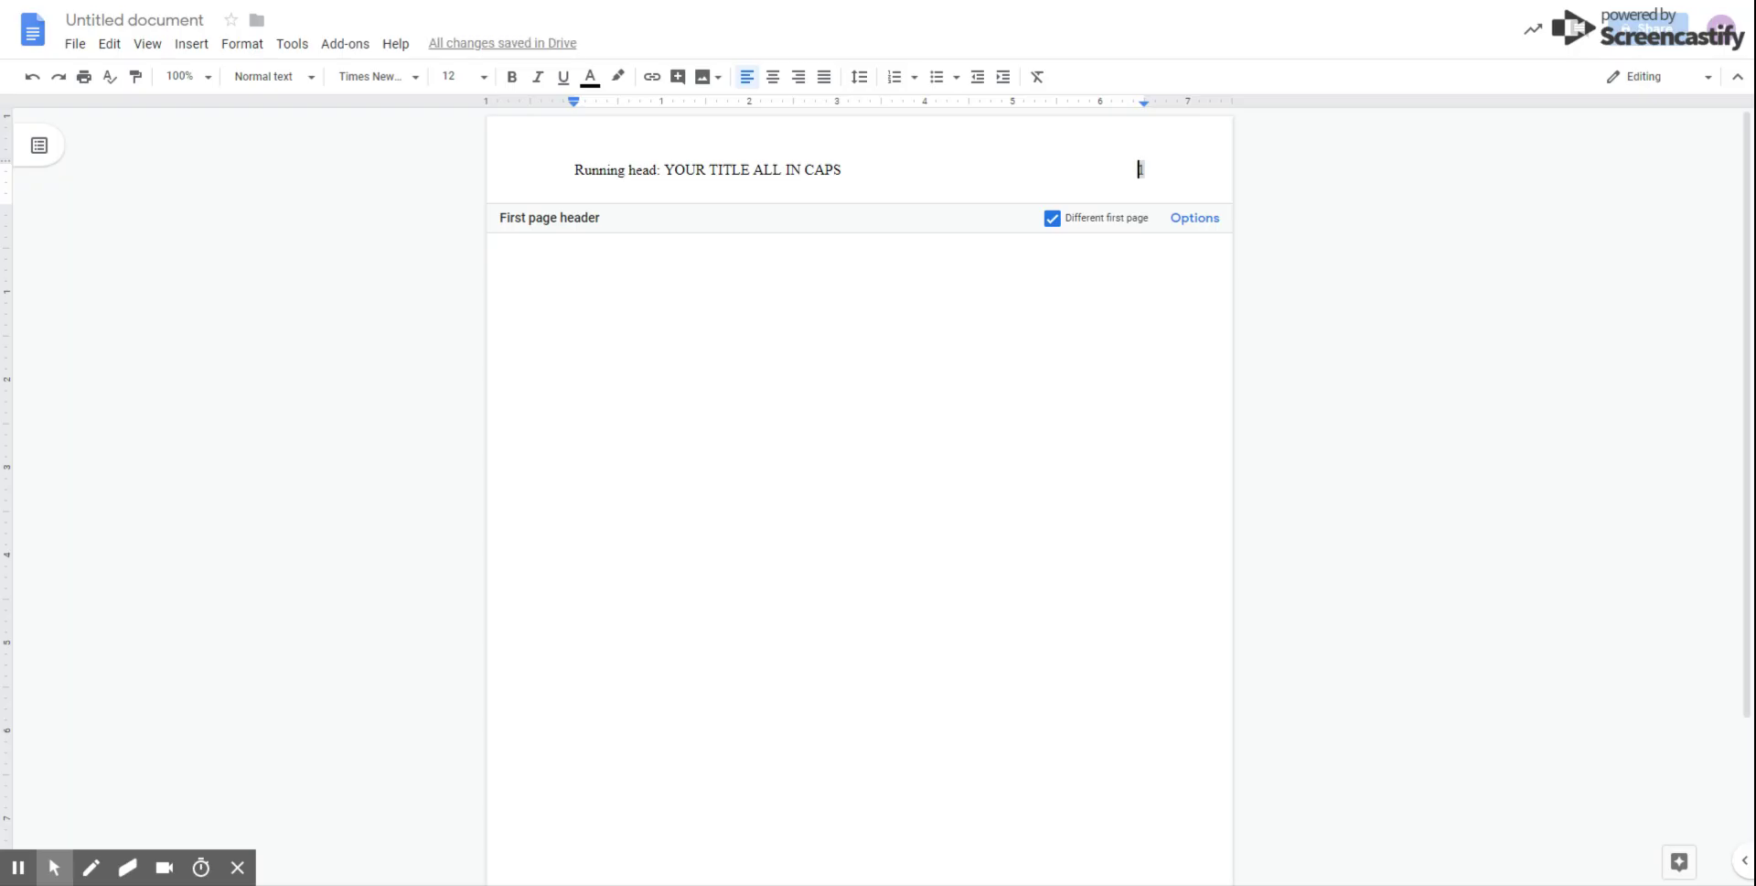
In the body, leave blank lines and enter the centered title "Your Title in Title Case".
click(704, 403)
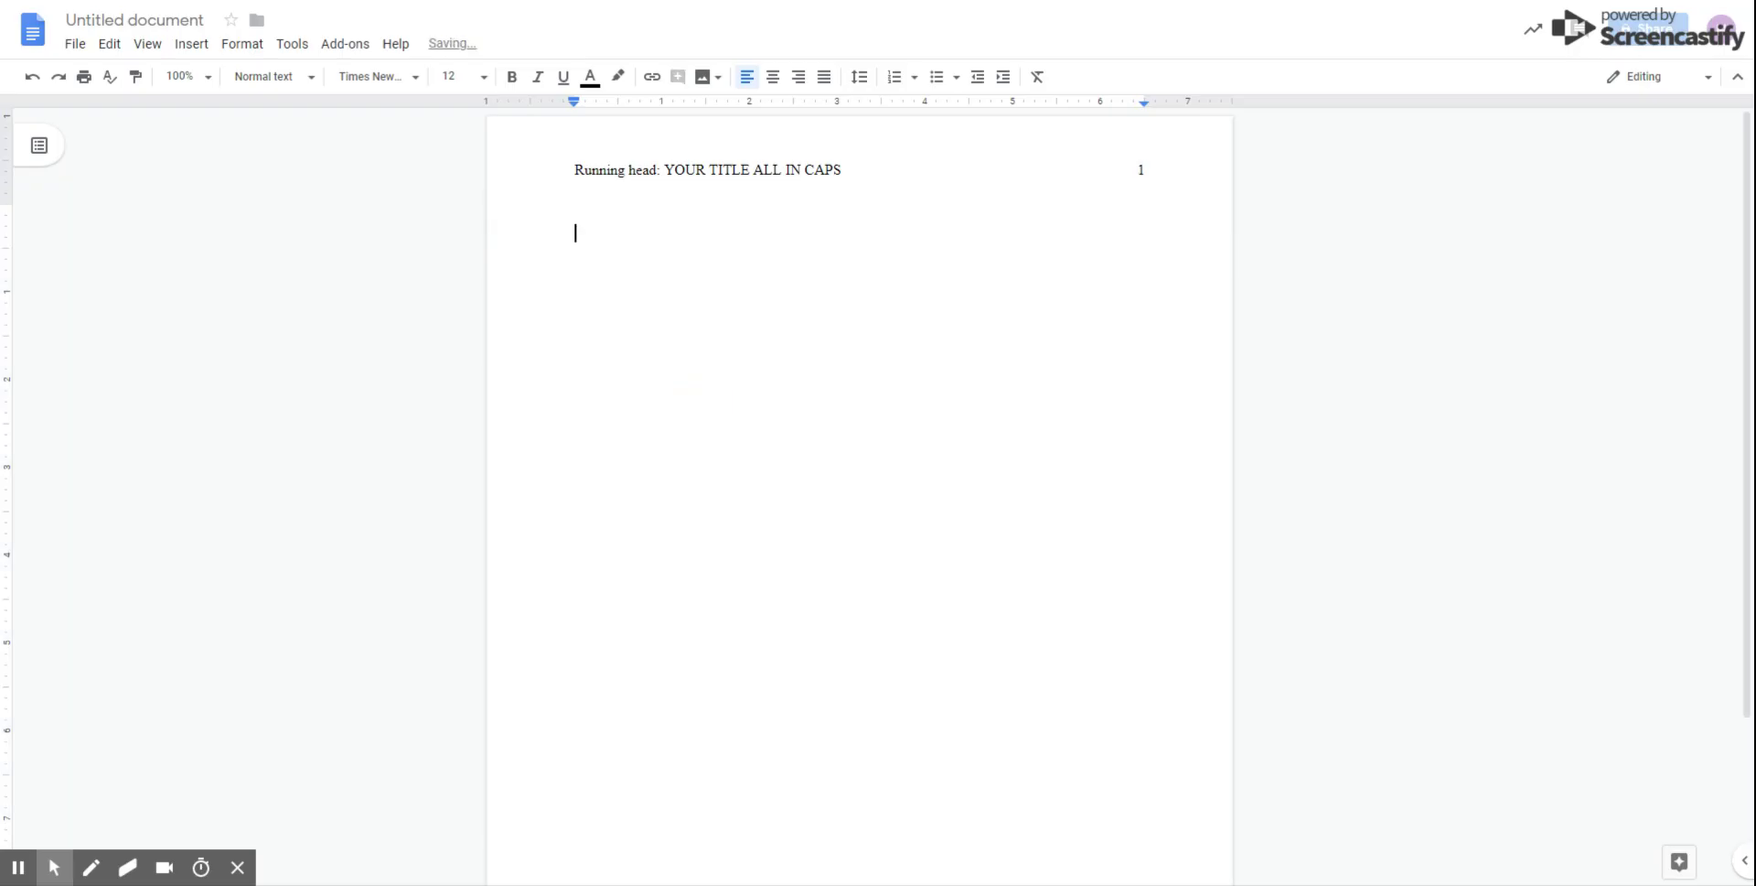
key(Return)
key(Return)
click(781, 78)
click(780, 79)
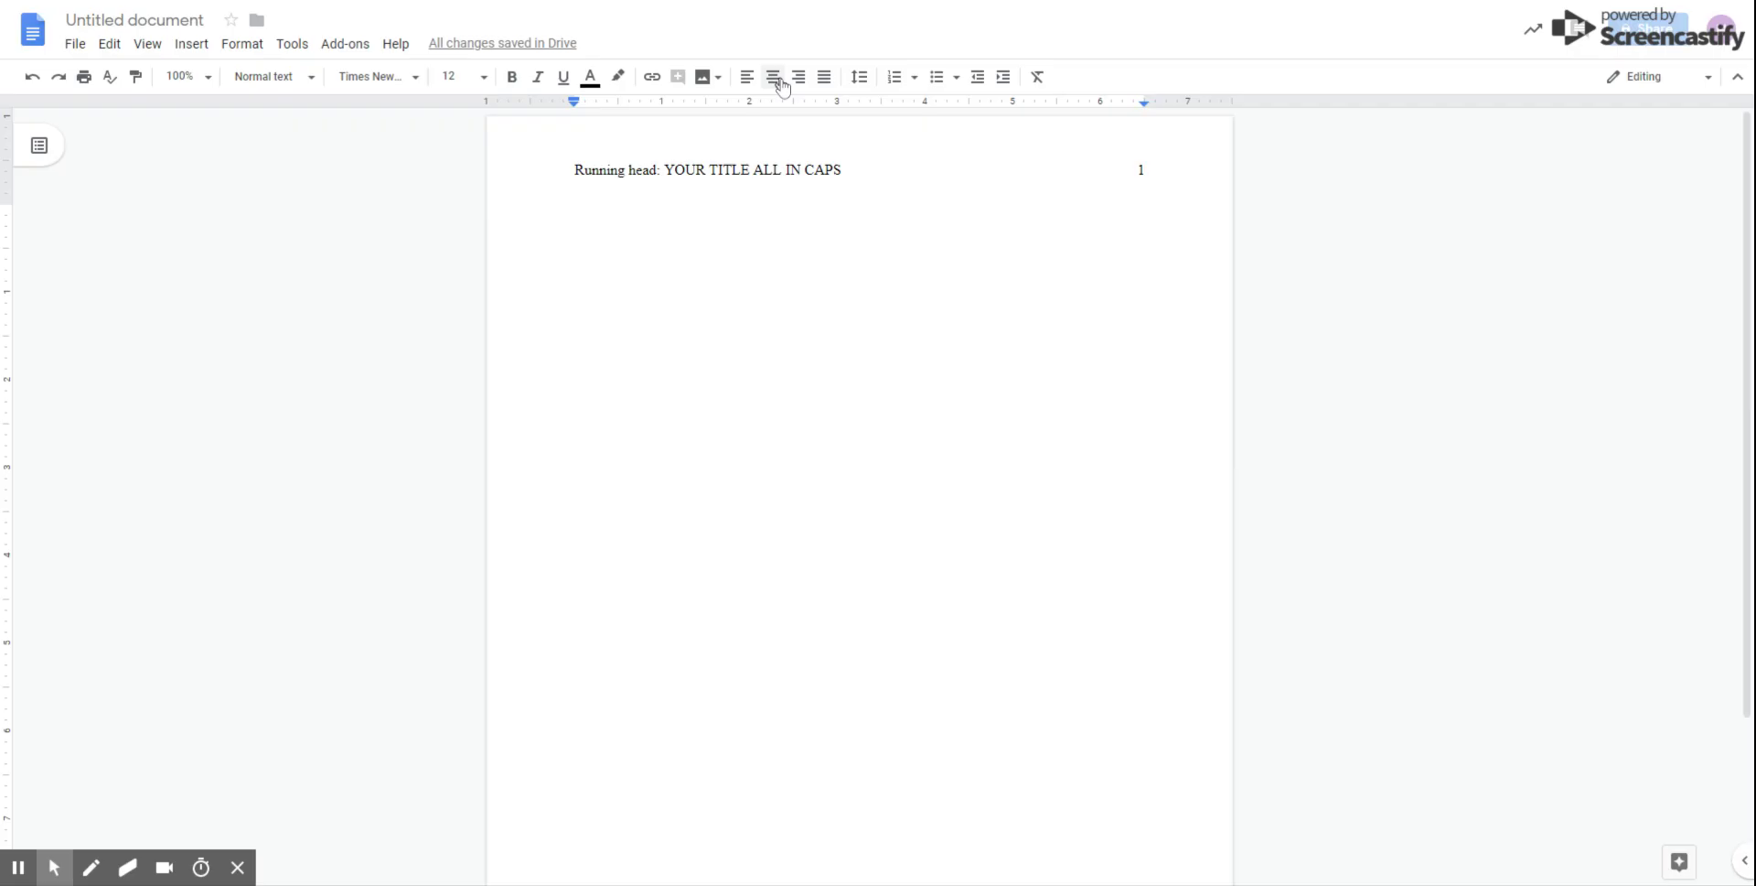
text(Your T)
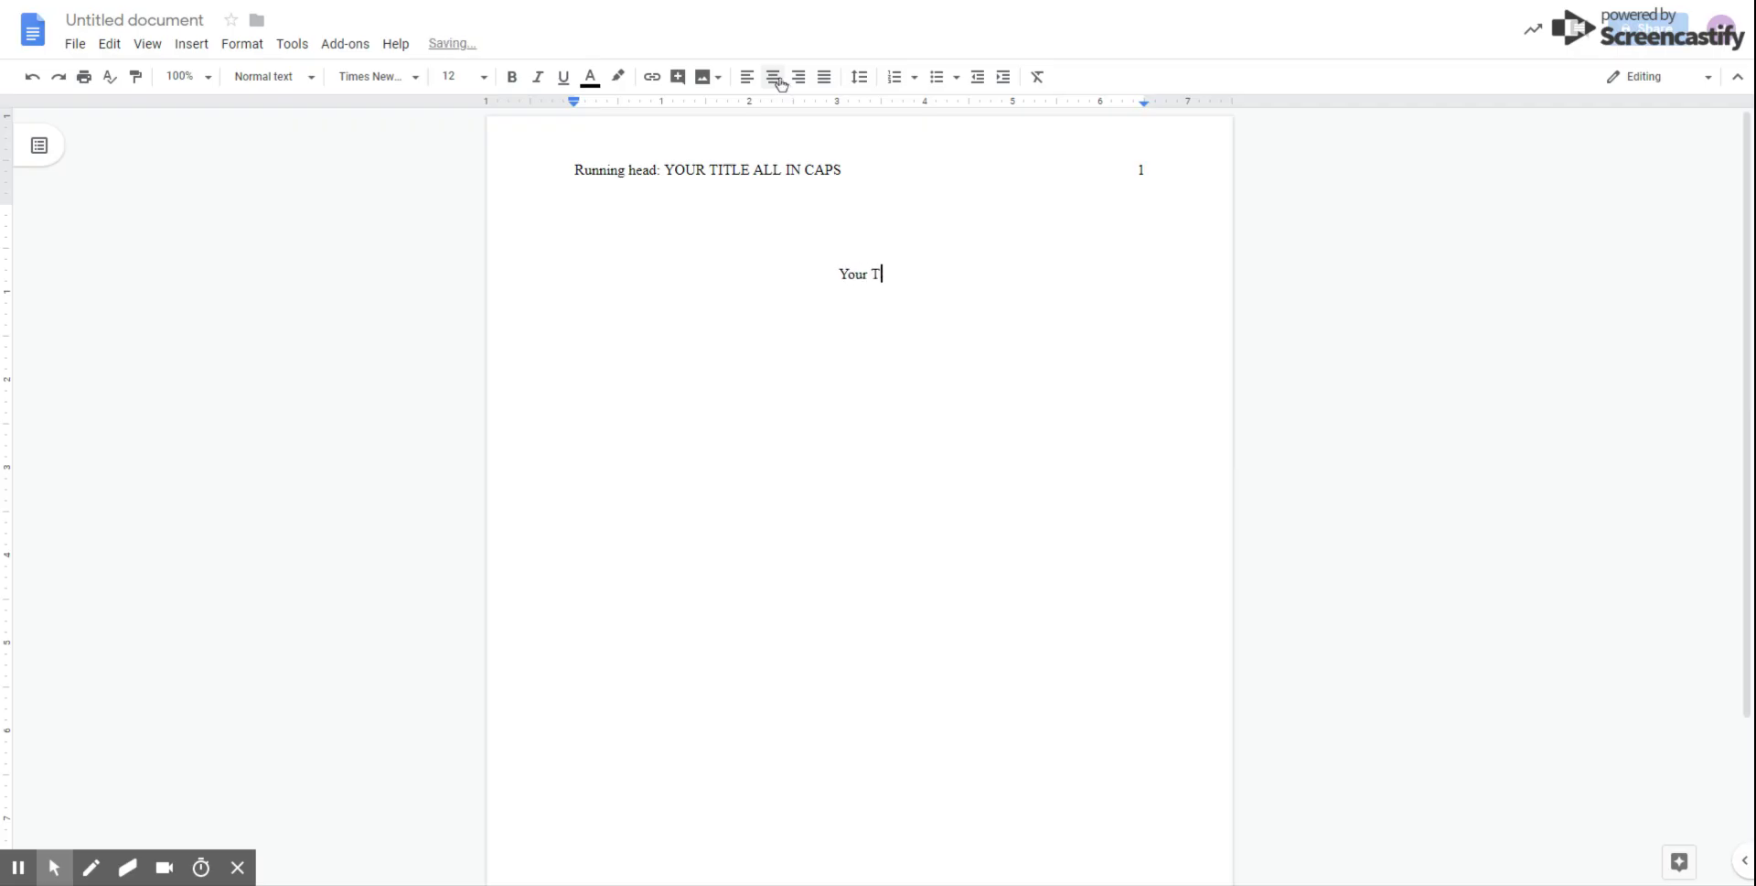
text(itle in Title Case)
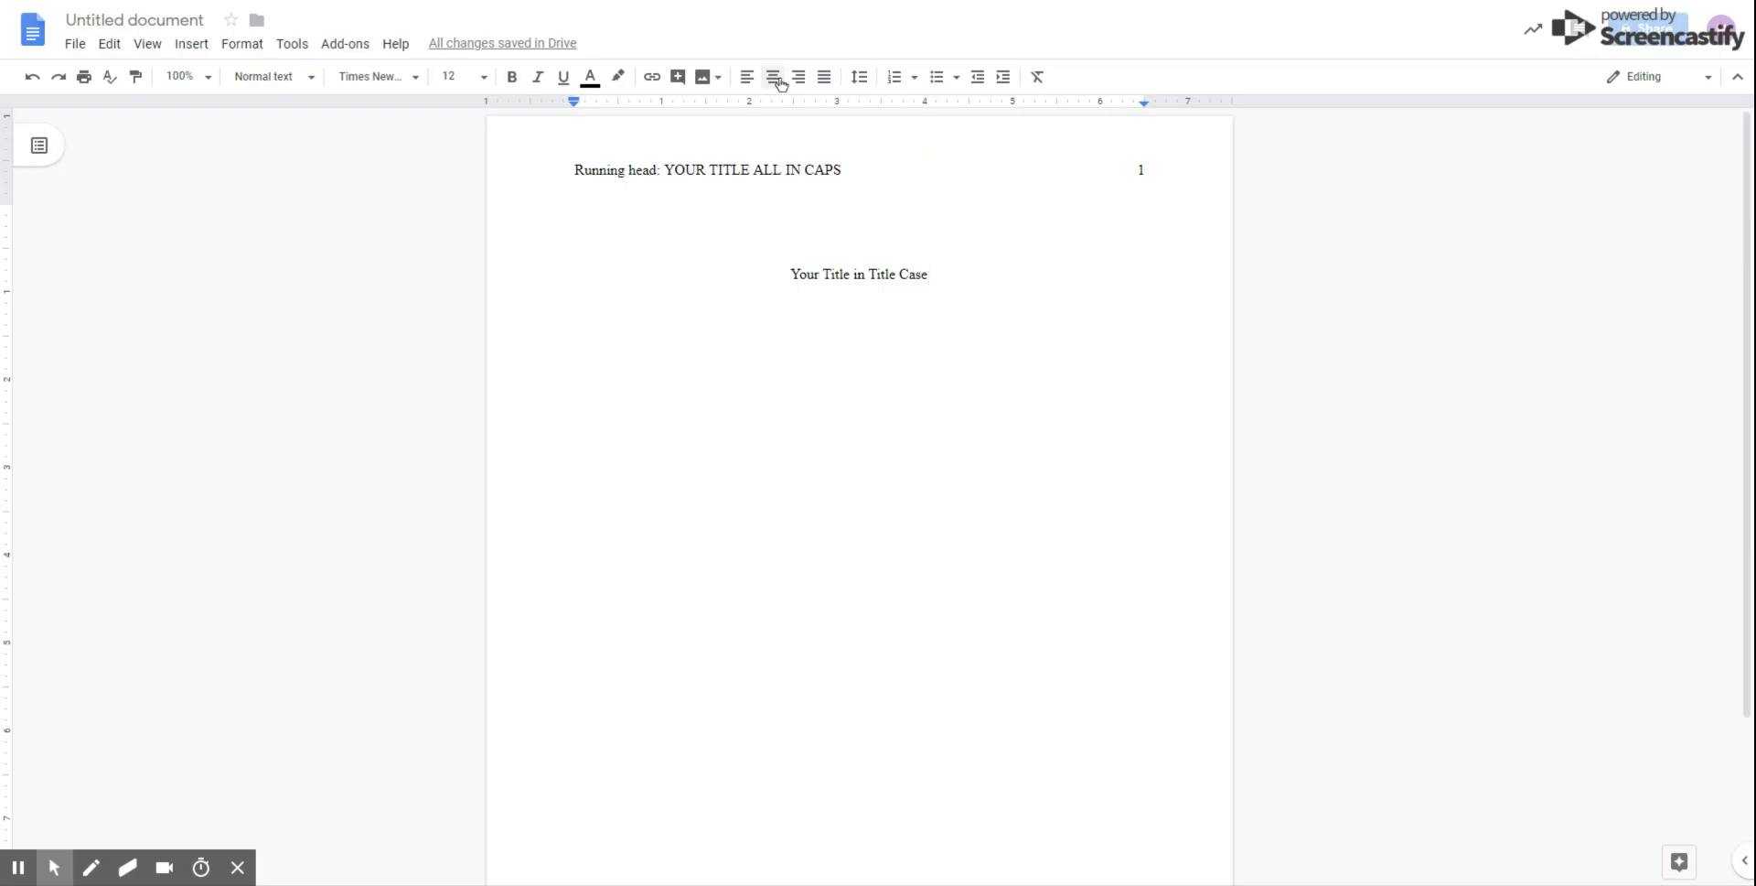
Add the centered lines "Your Name" and "Flathead Valley Community College" below the title.
key(Return)
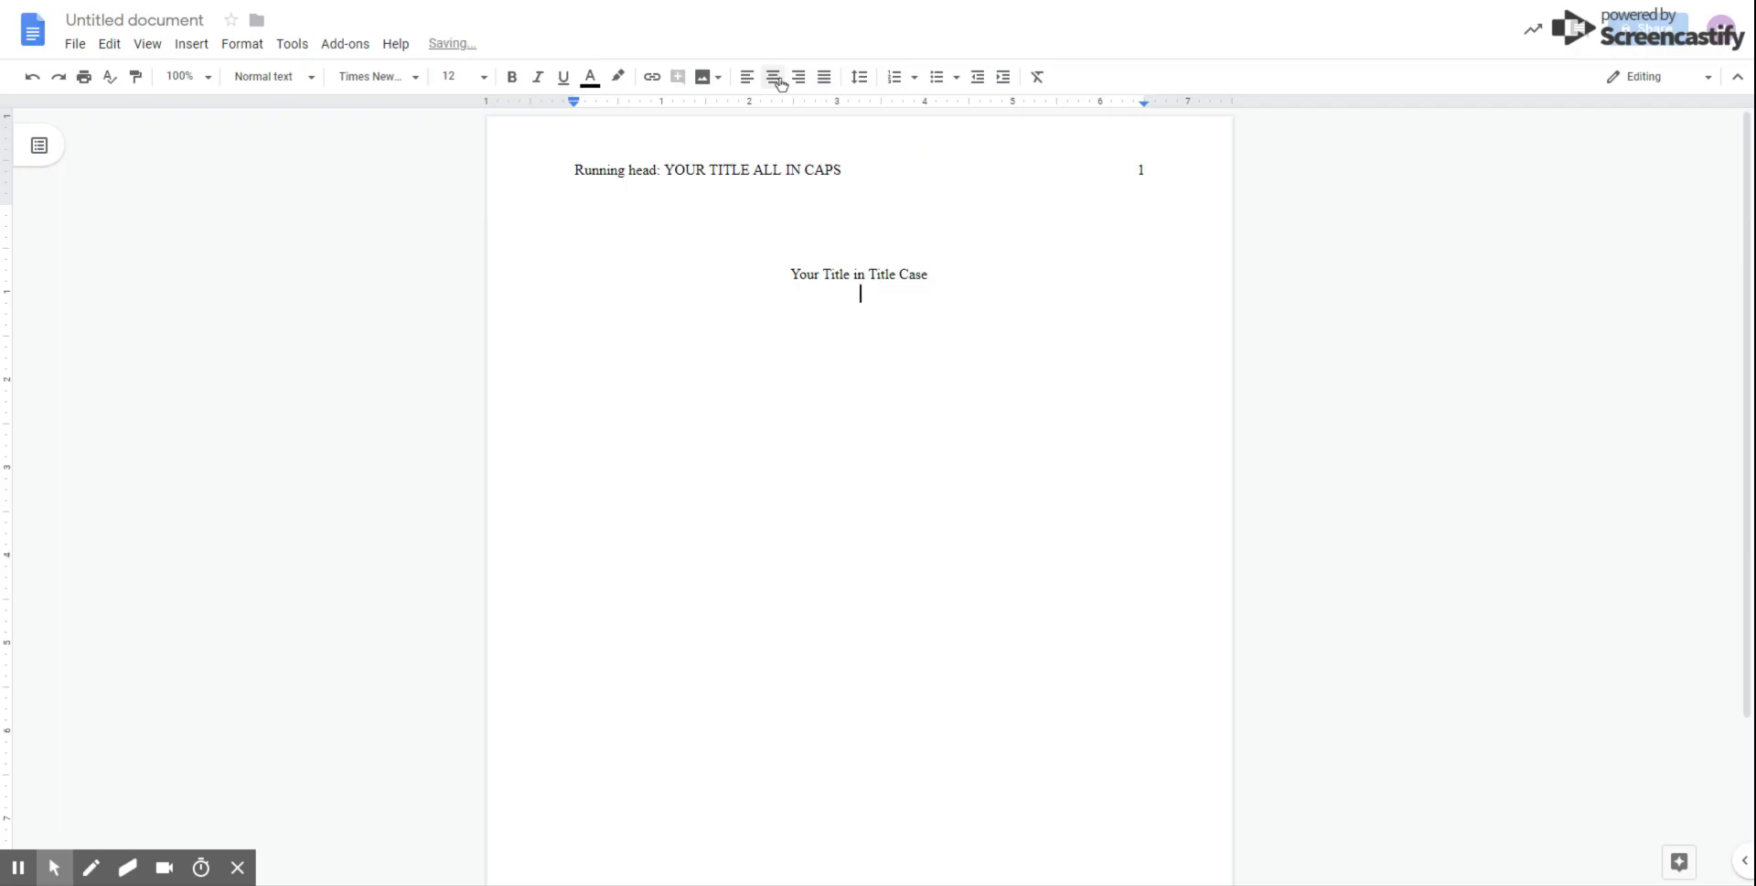
text(Your Name)
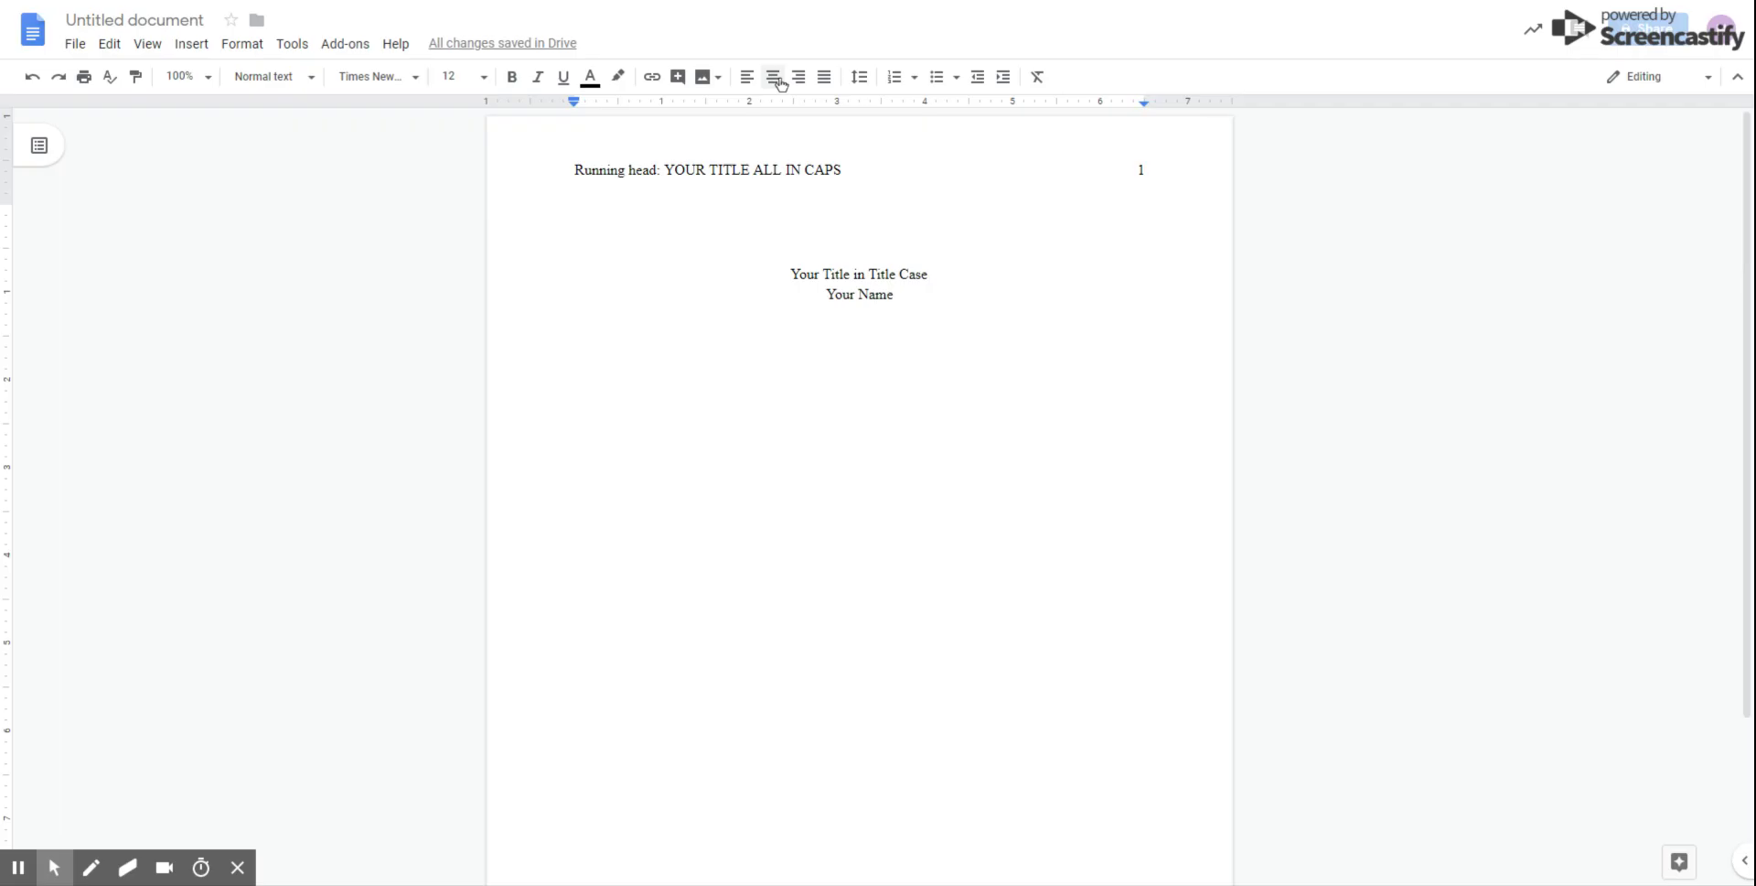
key(Return)
text(Fl)
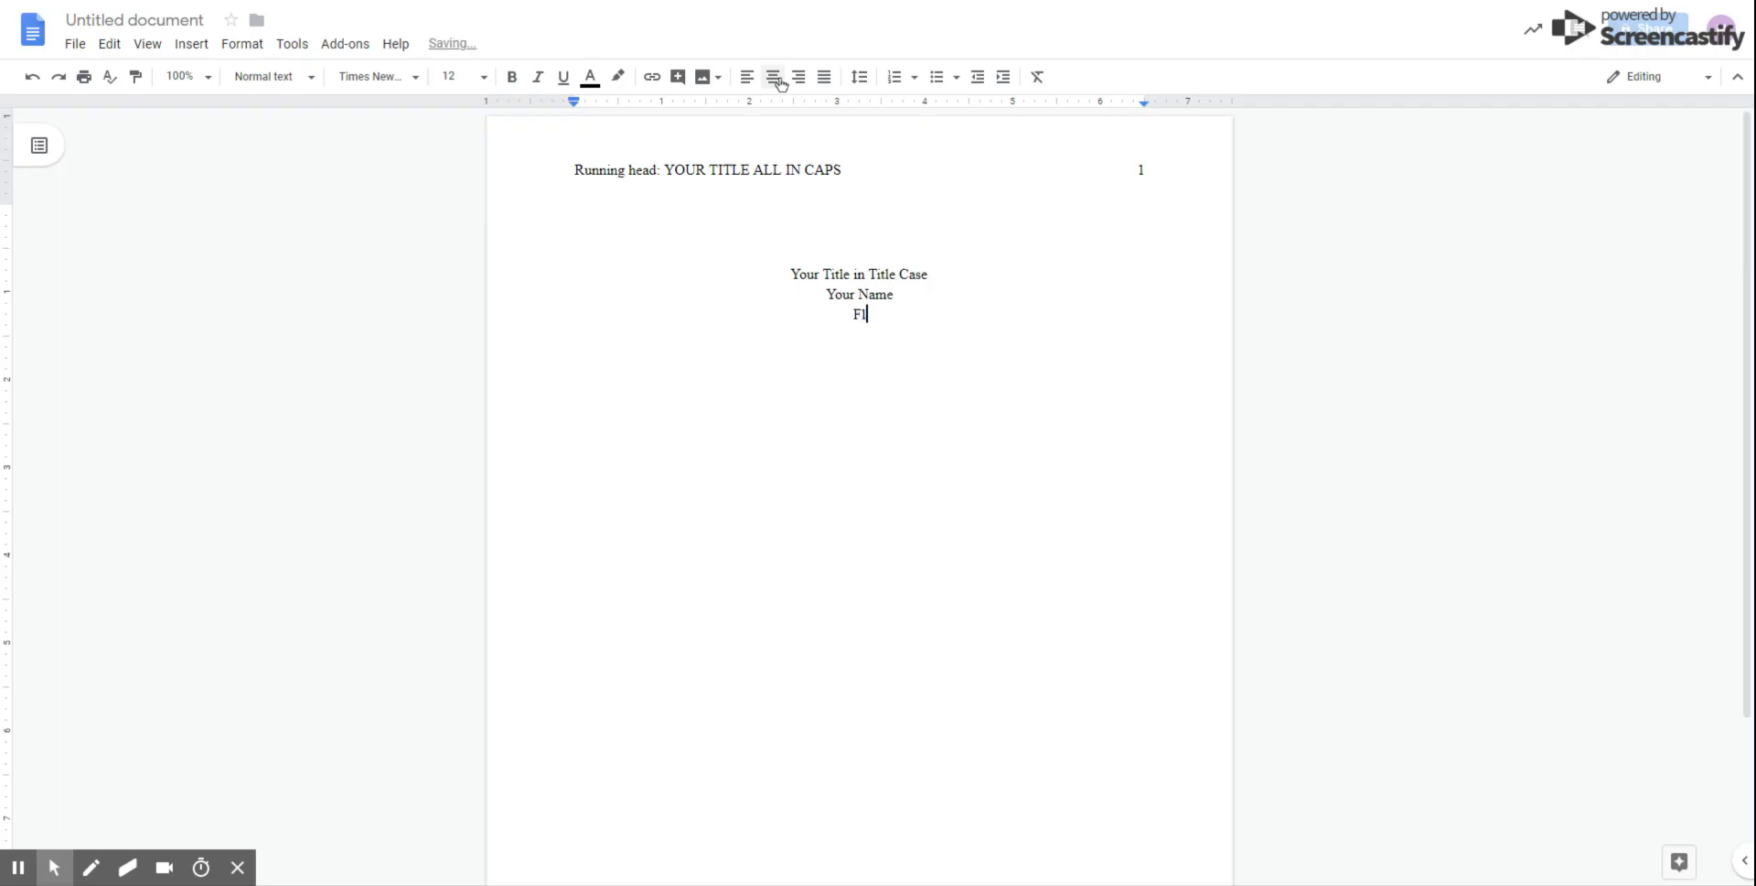
text(athead Valley Community College)
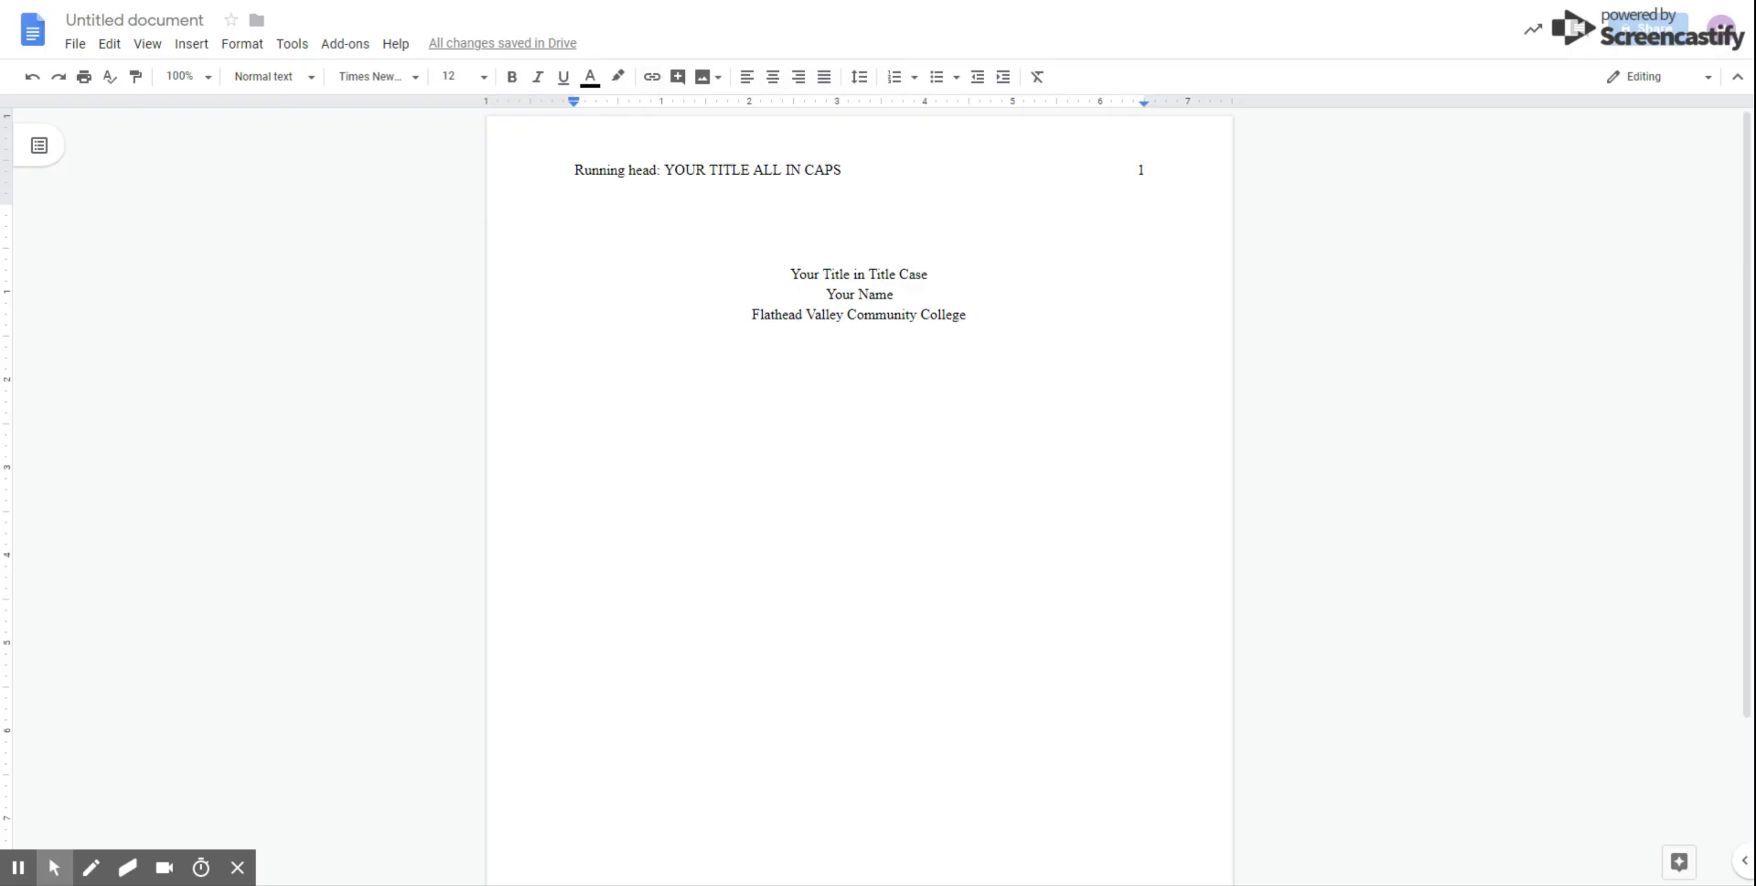
Apply double line spacing to all of the title page's body text, including the blank lines above the title.
drag(821, 212, 1079, 336)
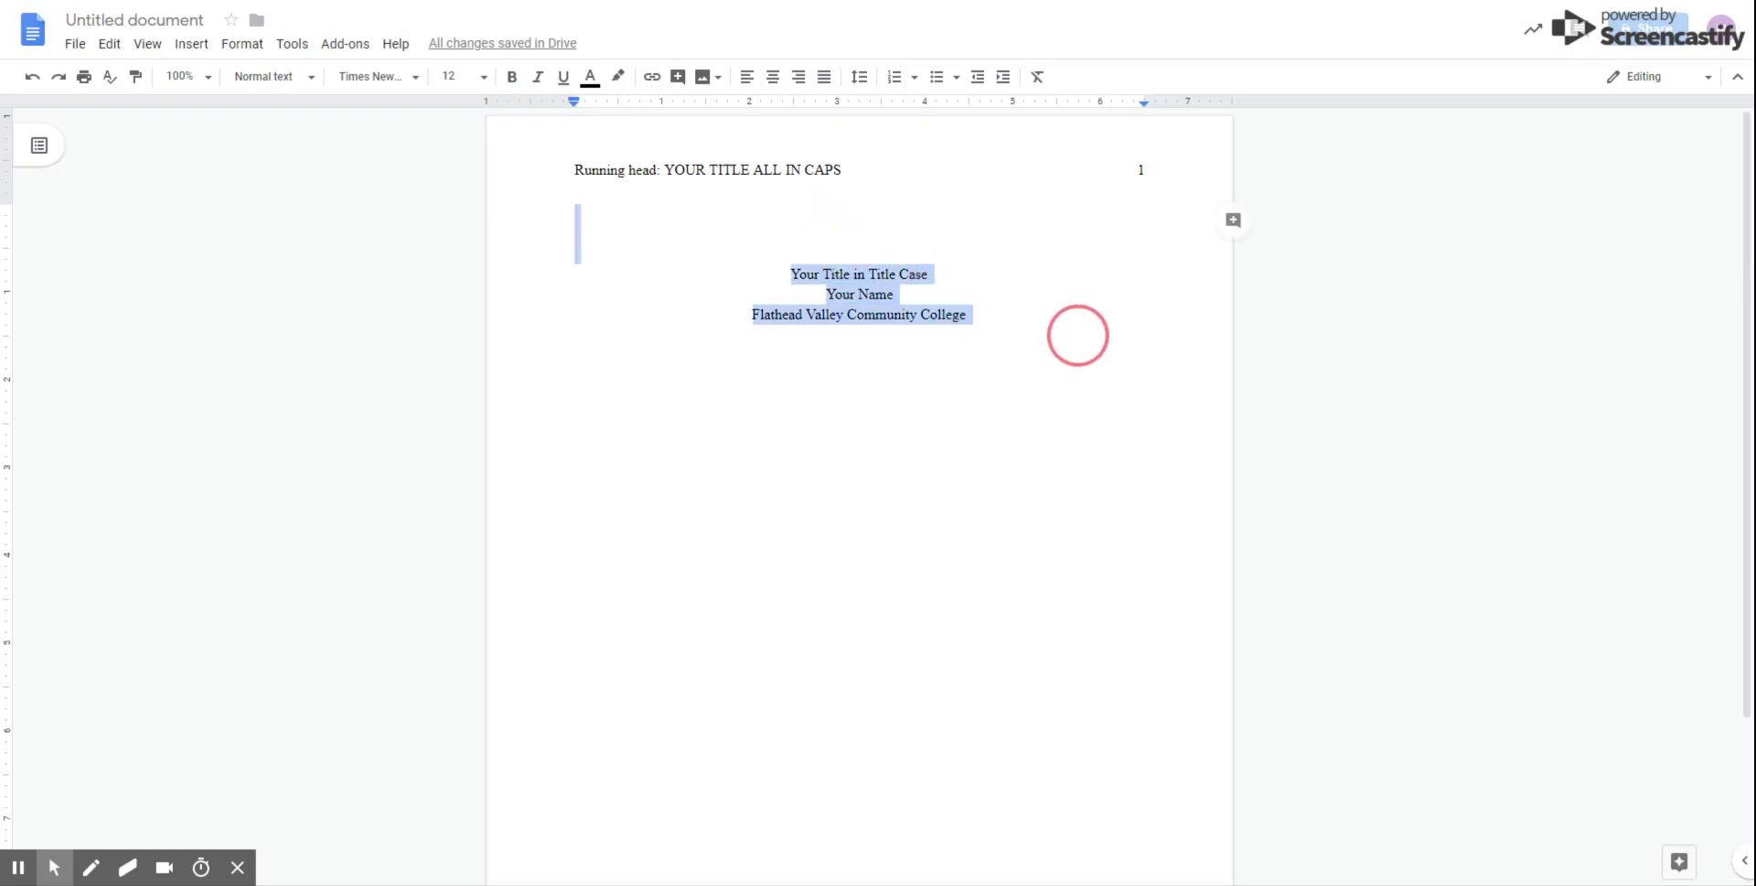
click(1001, 321)
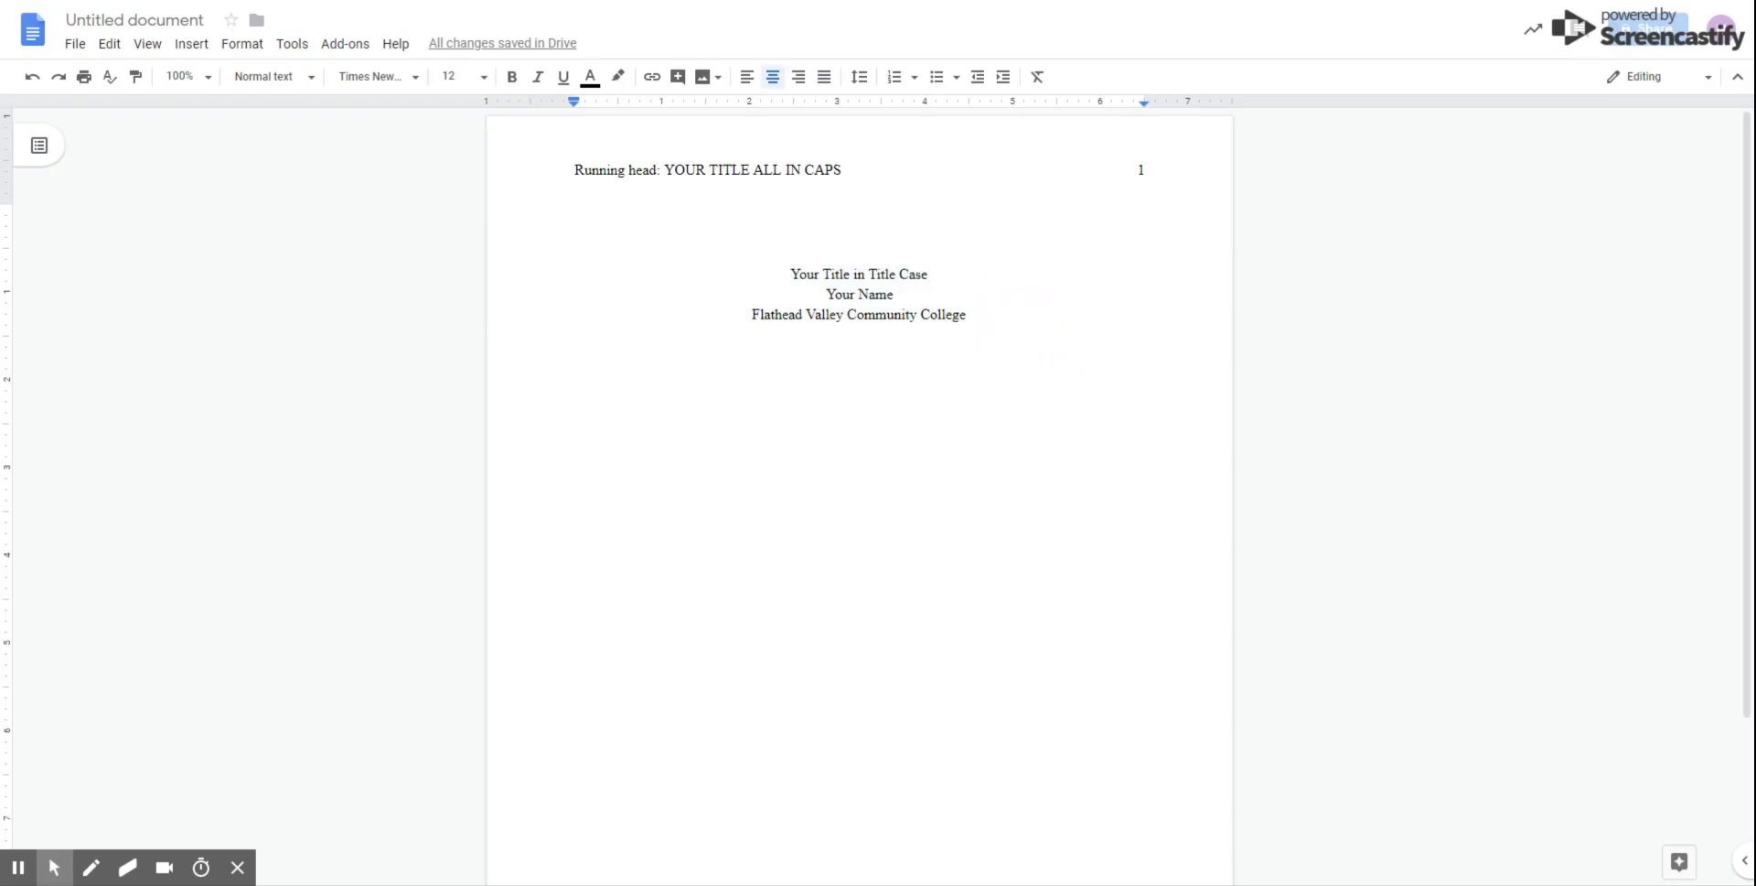
key(ctrl+shift+Home)
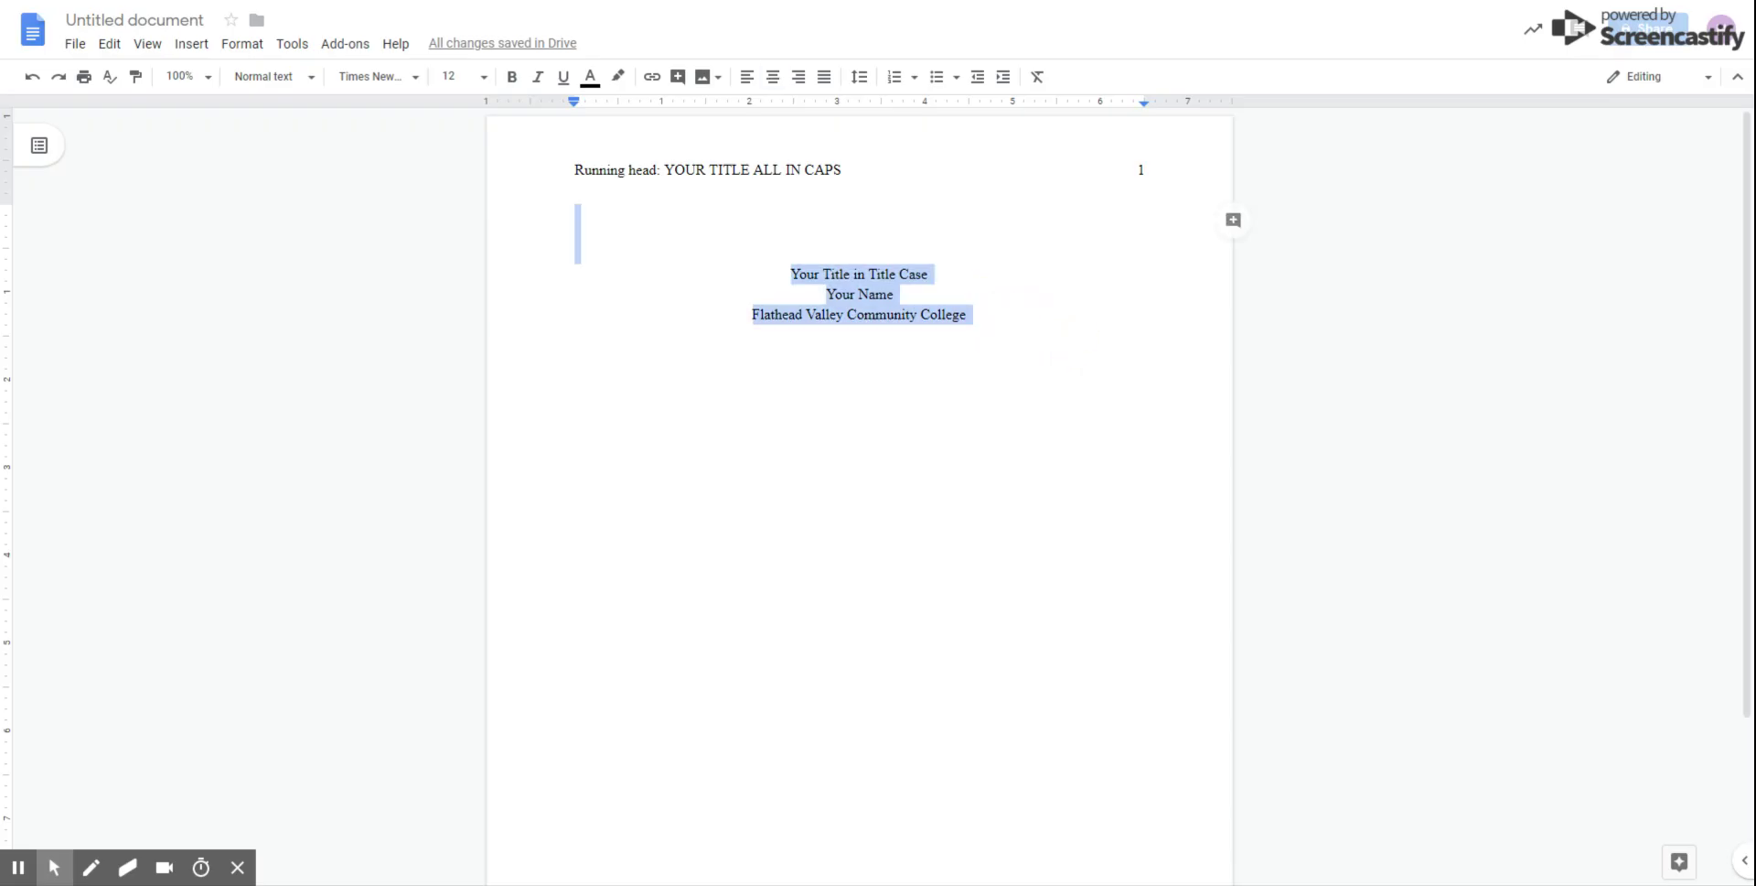
click(859, 78)
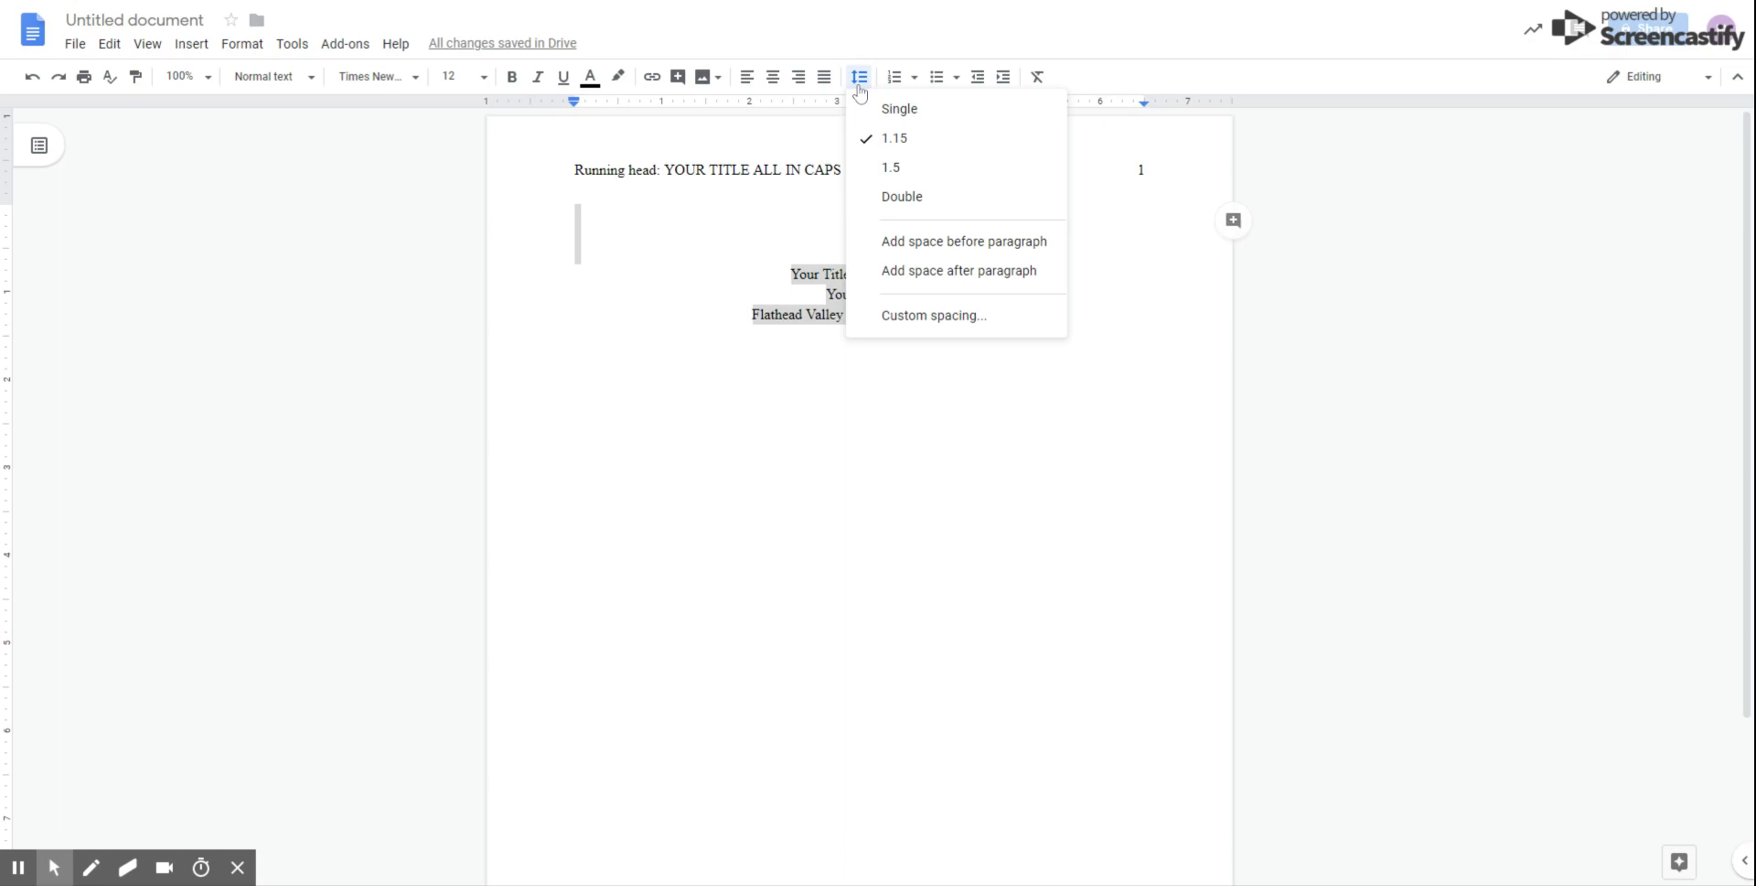
click(906, 199)
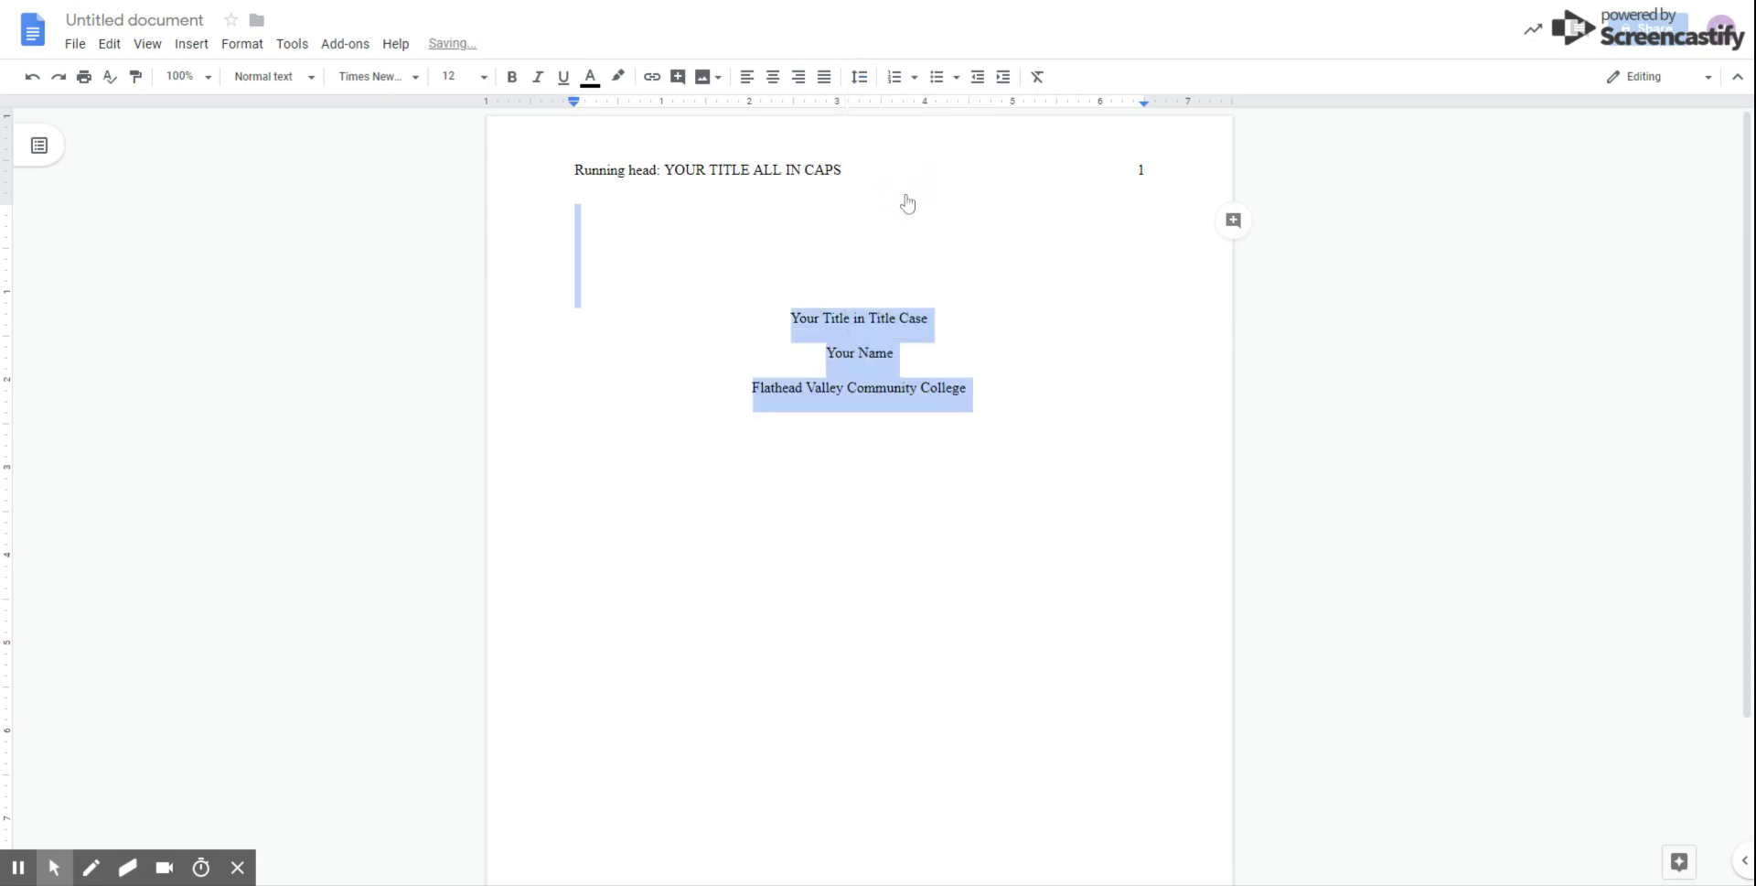
click(1071, 407)
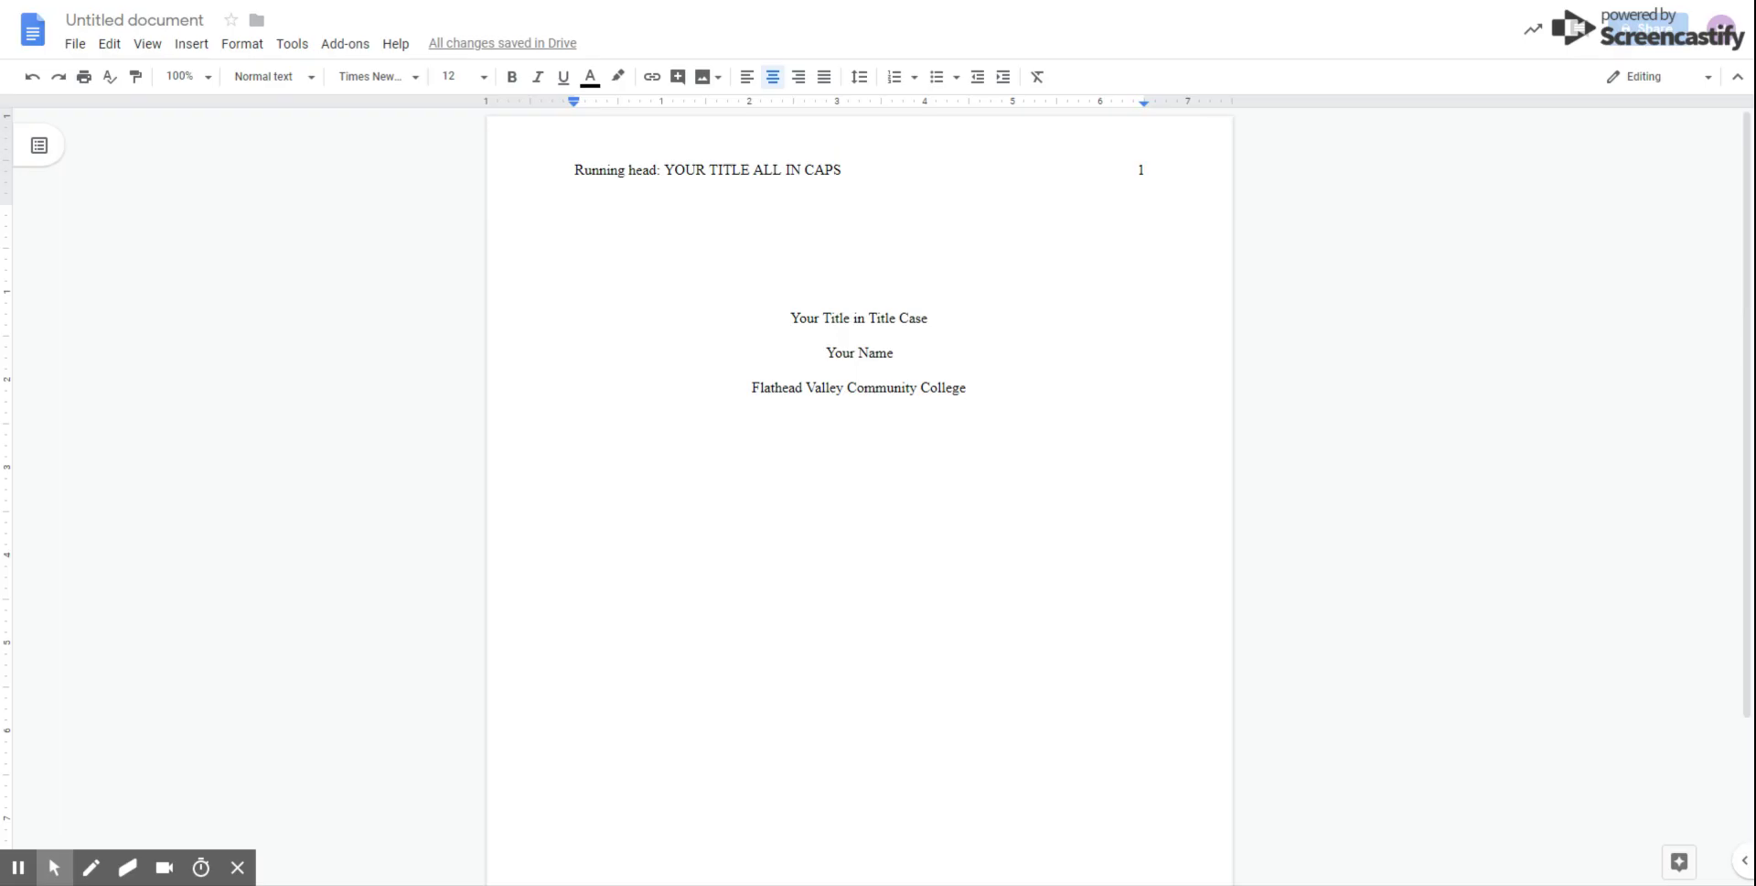
Add blank lines after the college name and one more above the title to lower the title block.
key(Return)
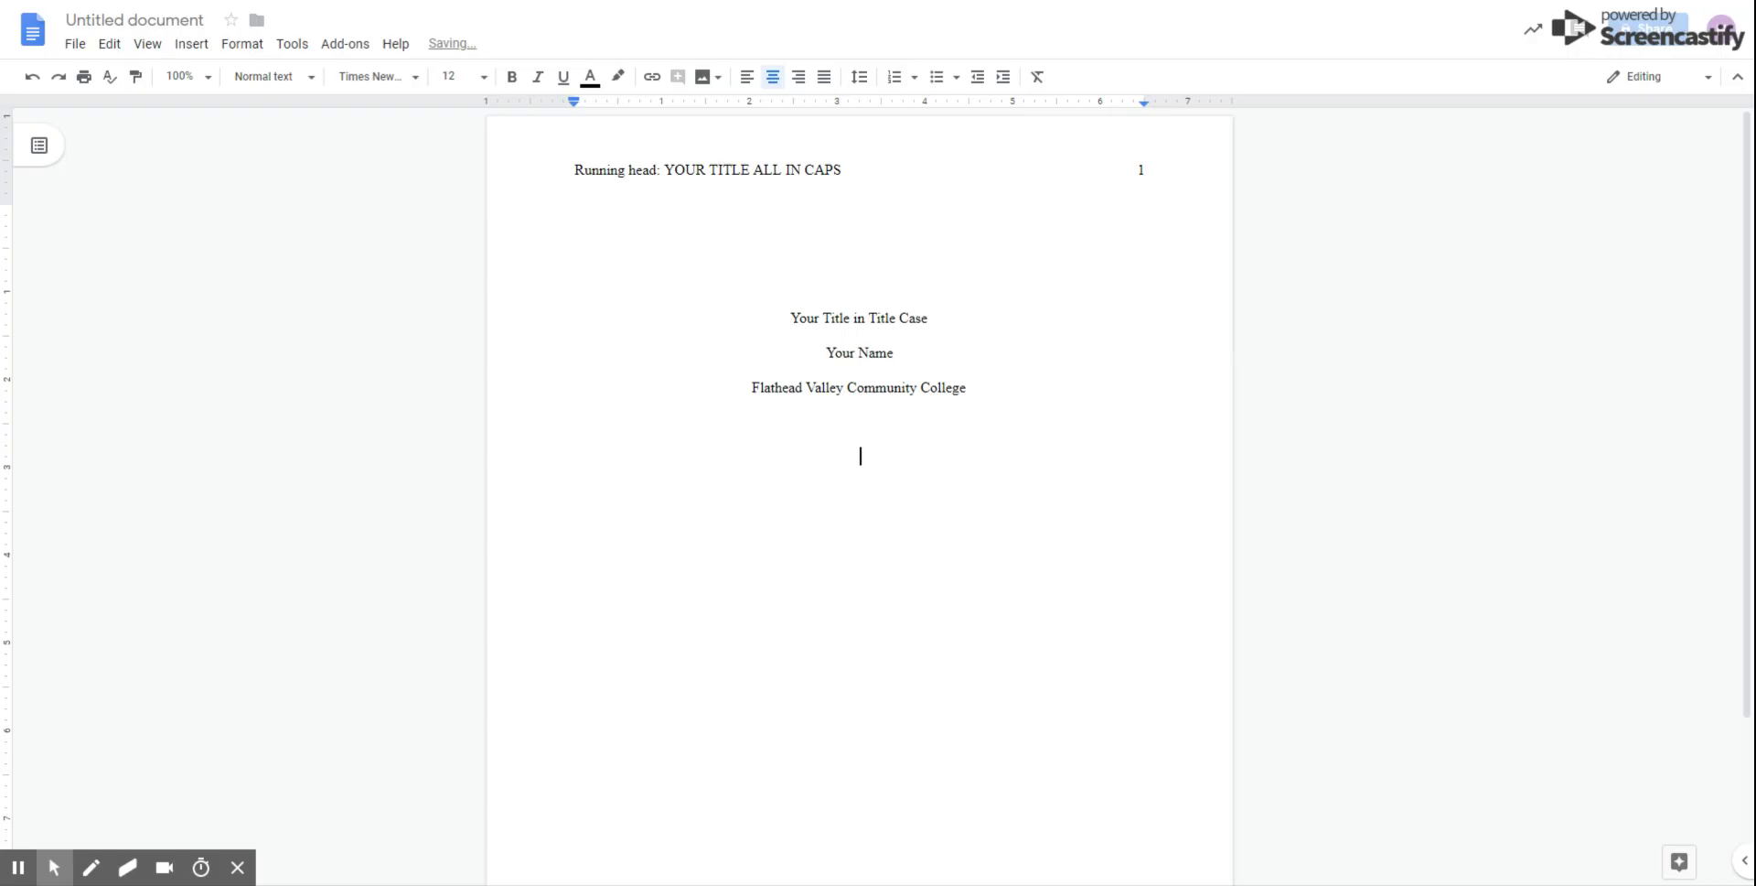
click(846, 294)
key(Return)
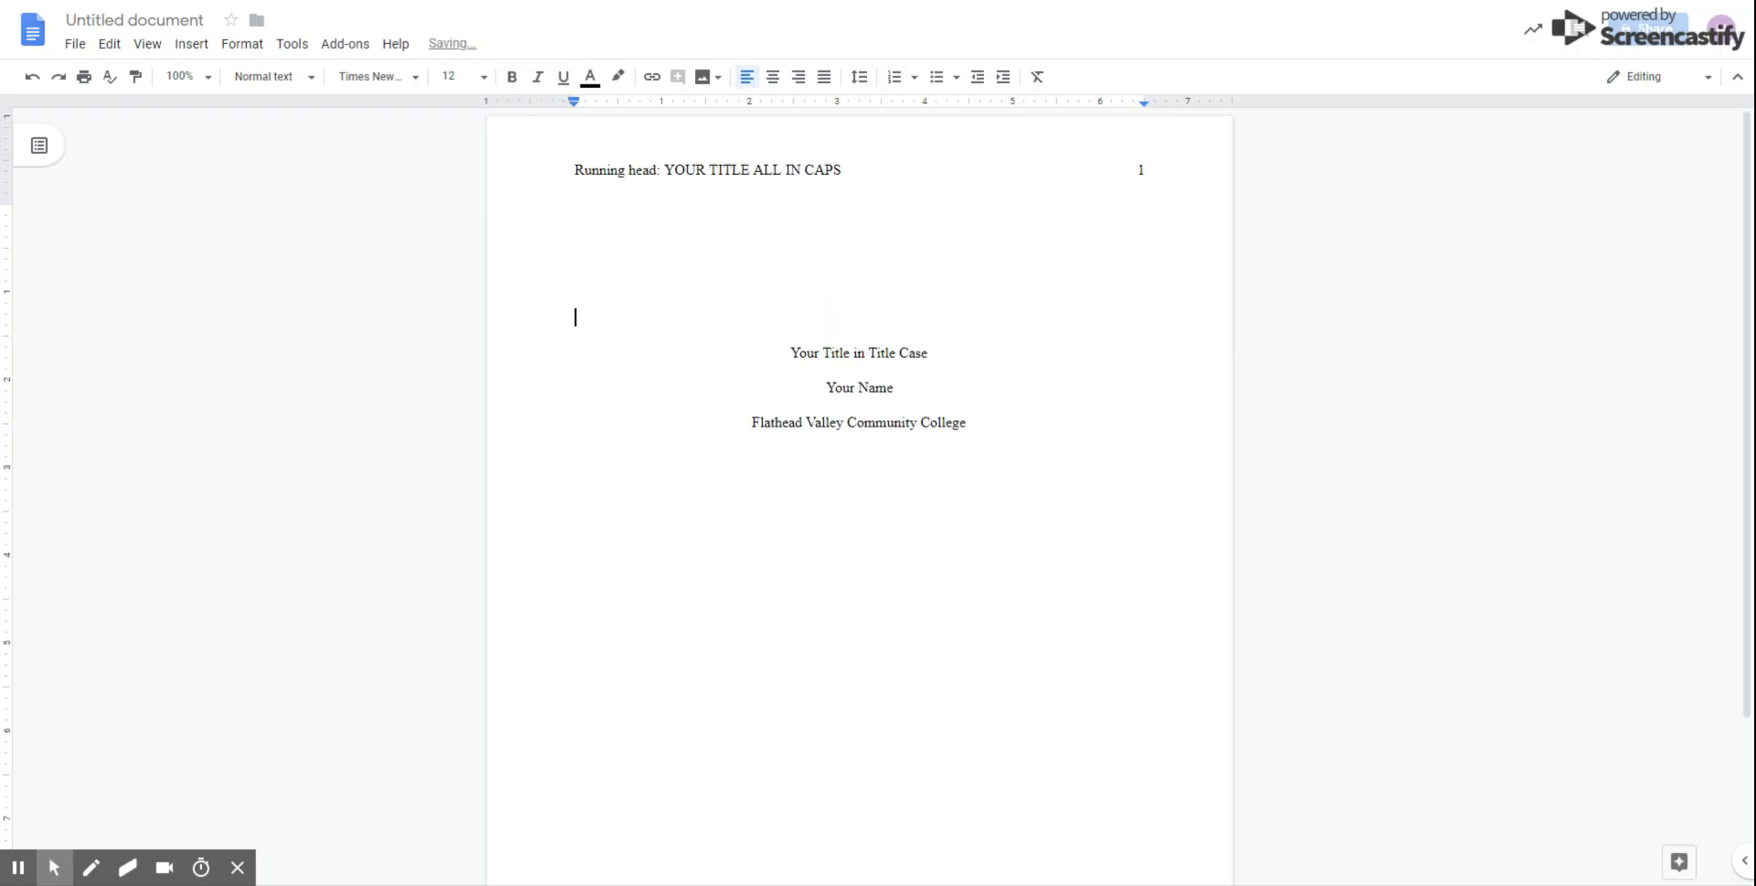
drag(846, 294, 875, 431)
click(881, 424)
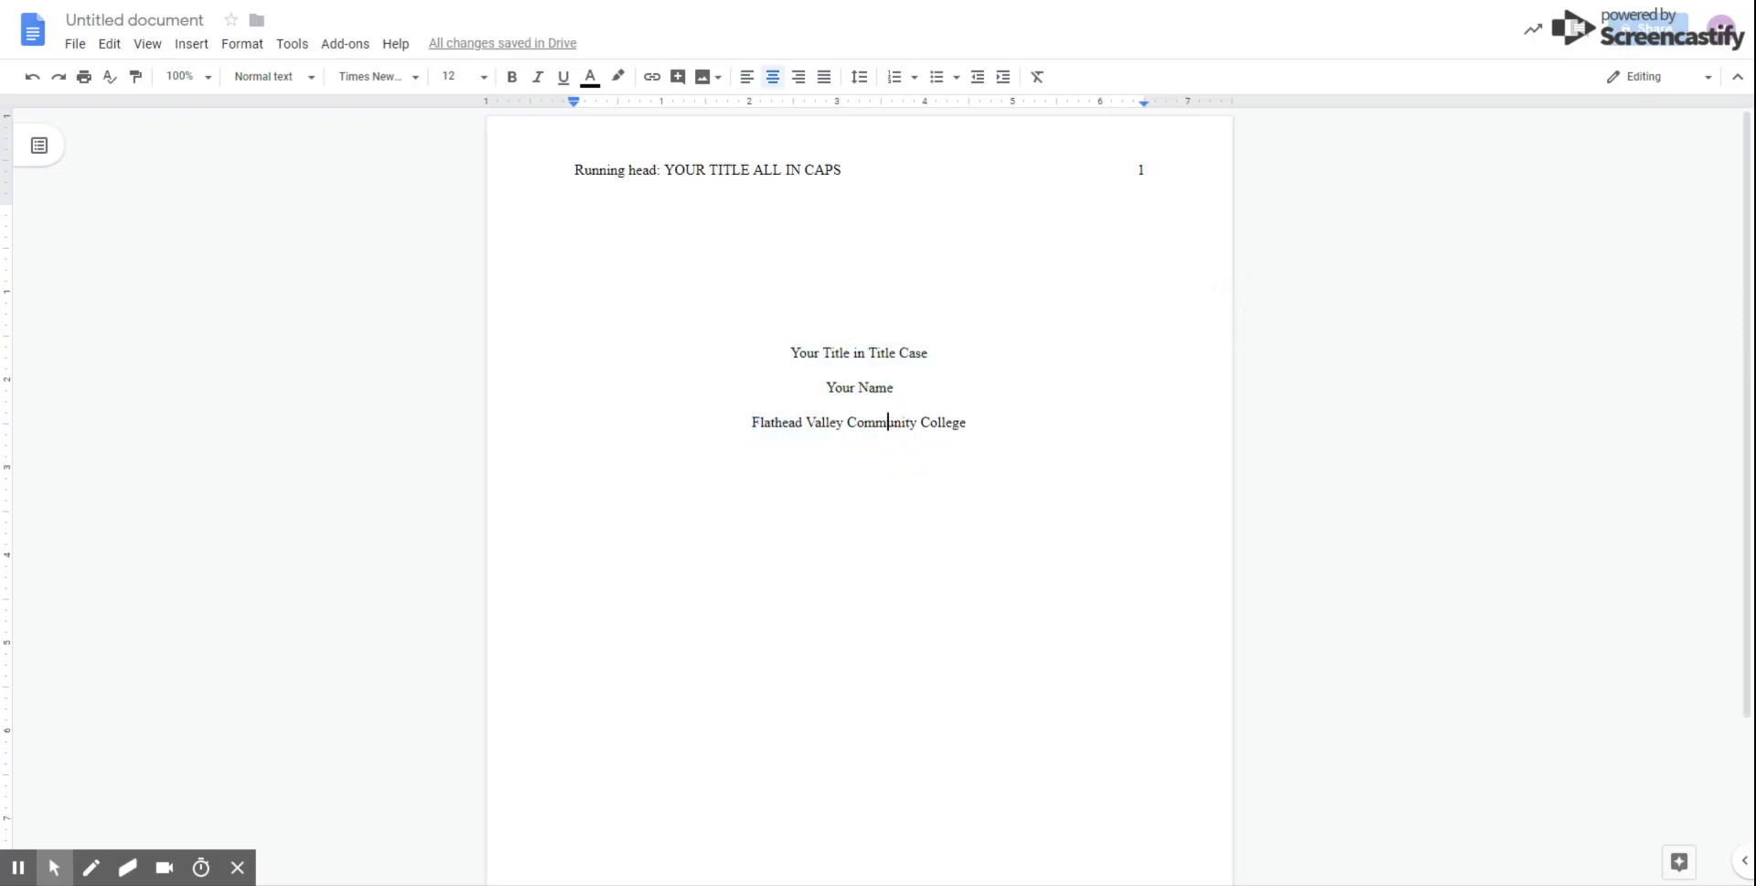
click(19, 601)
click(95, 597)
key(Up)
key(Up)
key(Up)
key(Up)
drag(574, 325, 865, 355)
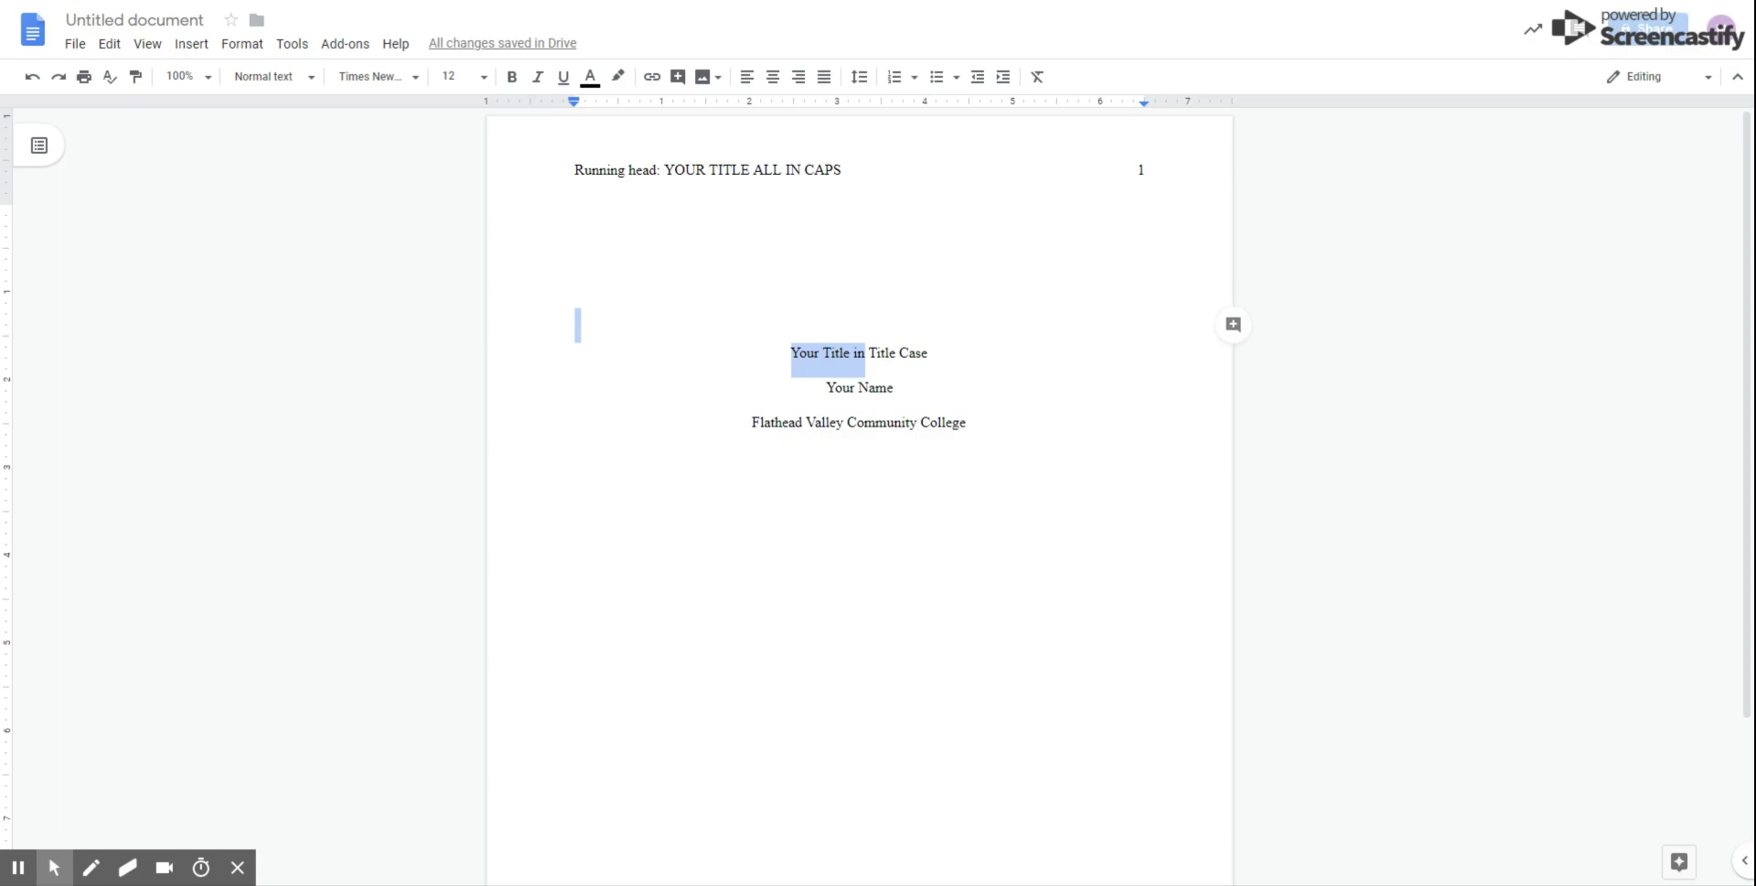
Clear the selected blank lines below the college name and insert a page break on the line beneath it.
drag(860, 490, 878, 537)
key(BackSpace)
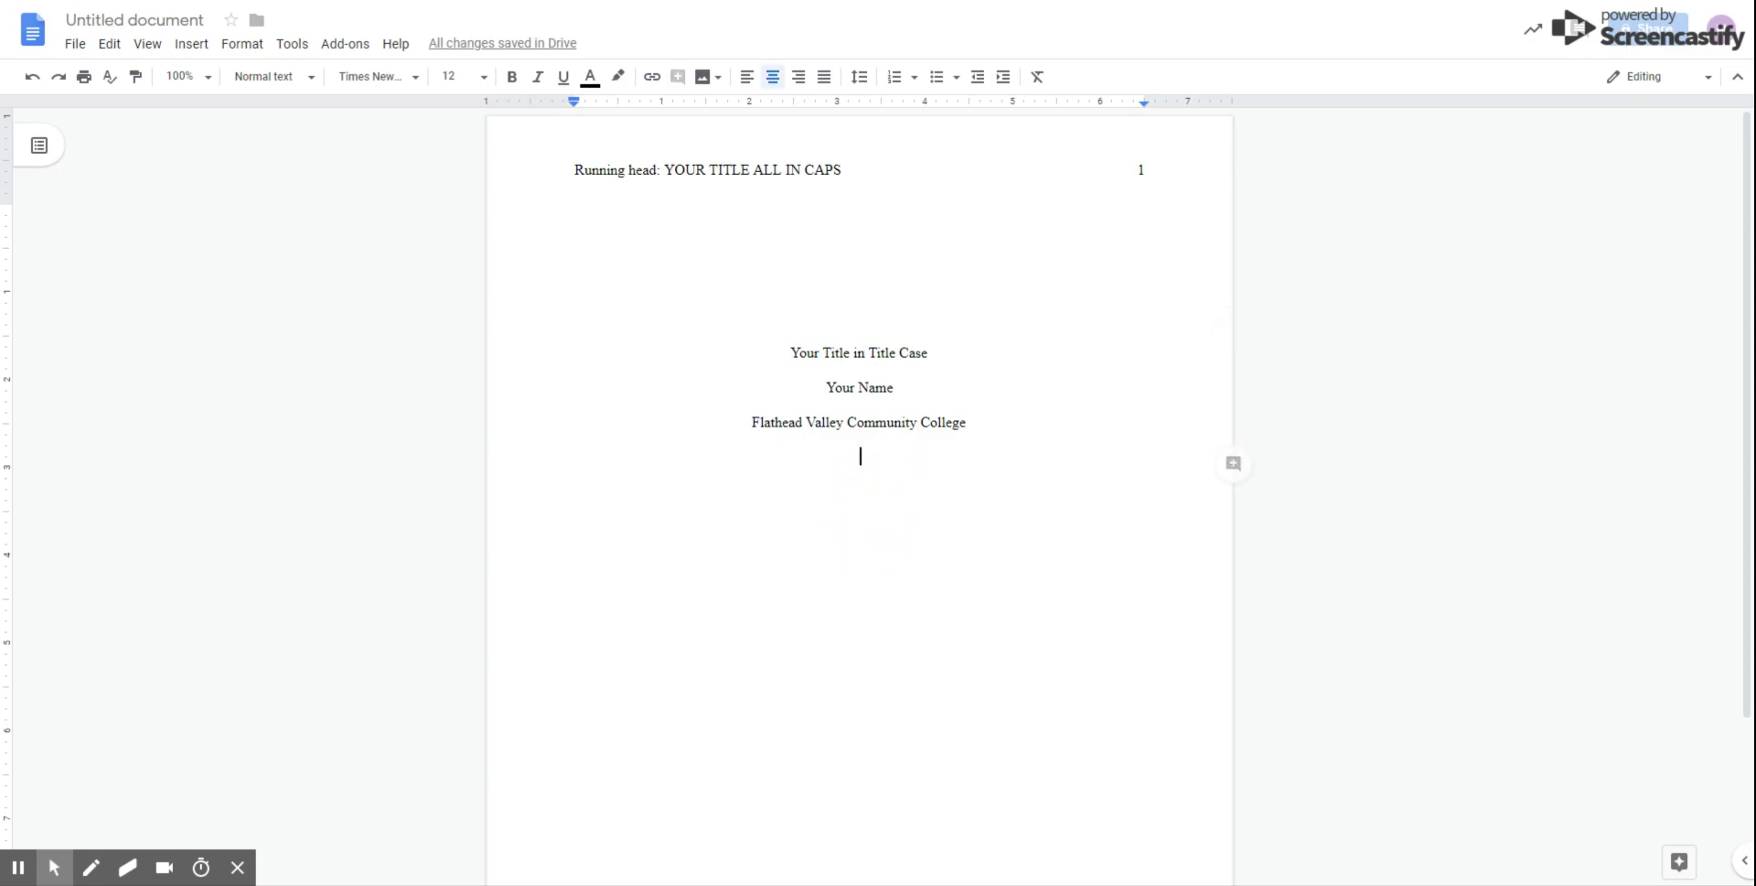
click(986, 434)
click(886, 456)
click(861, 457)
click(194, 45)
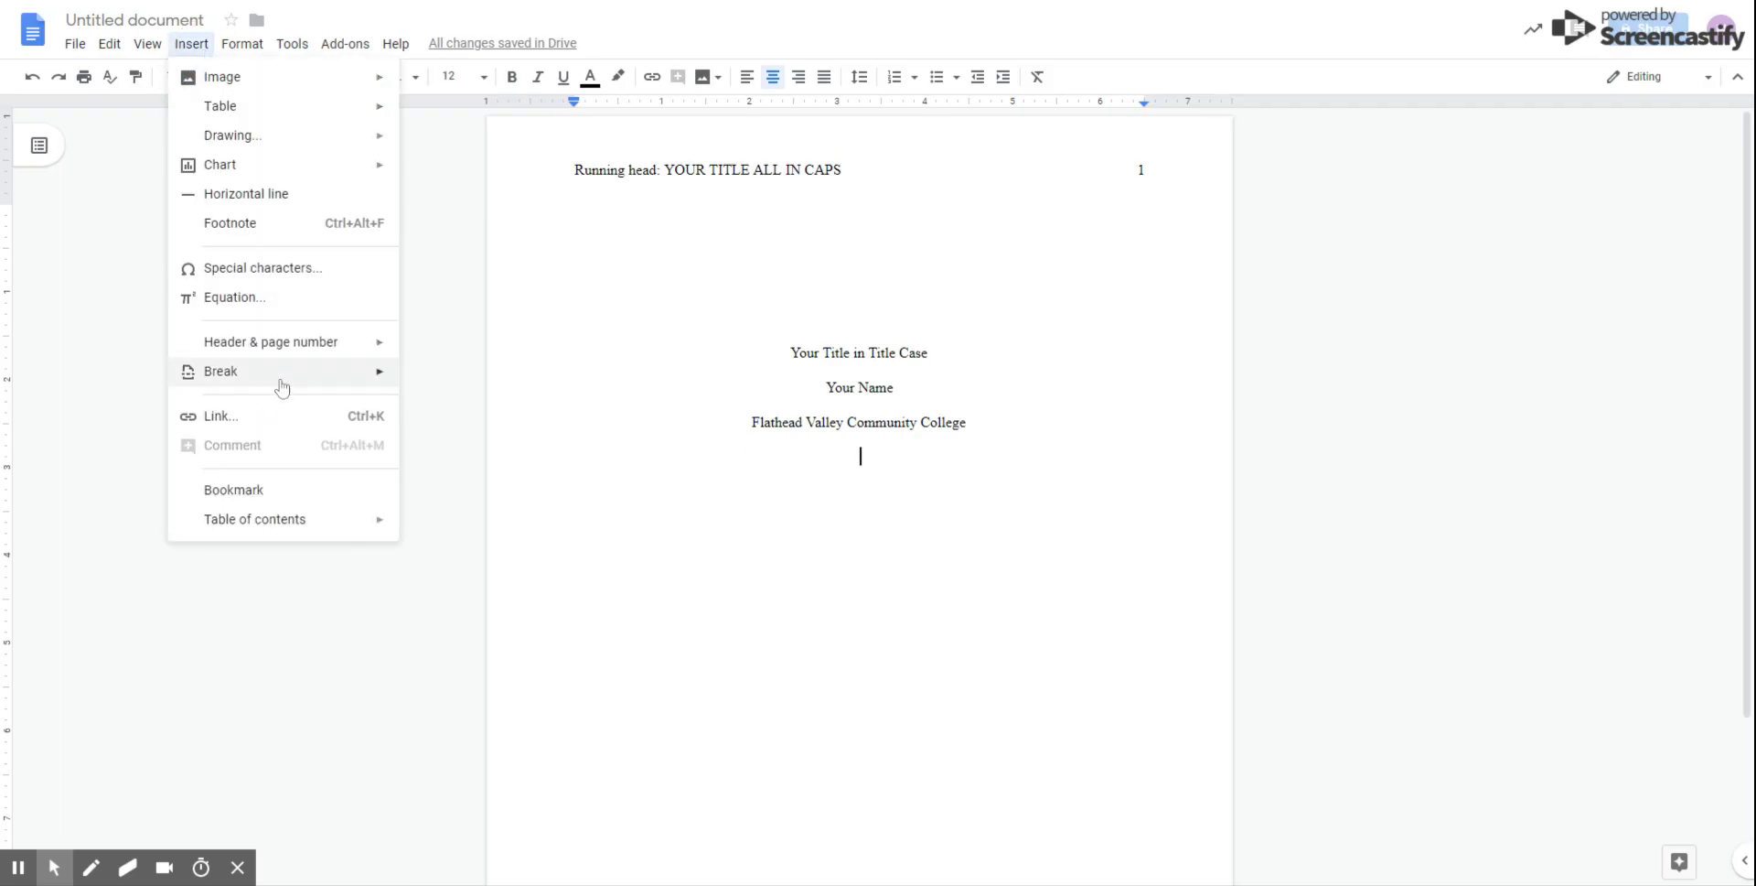
mouse_move(283, 383)
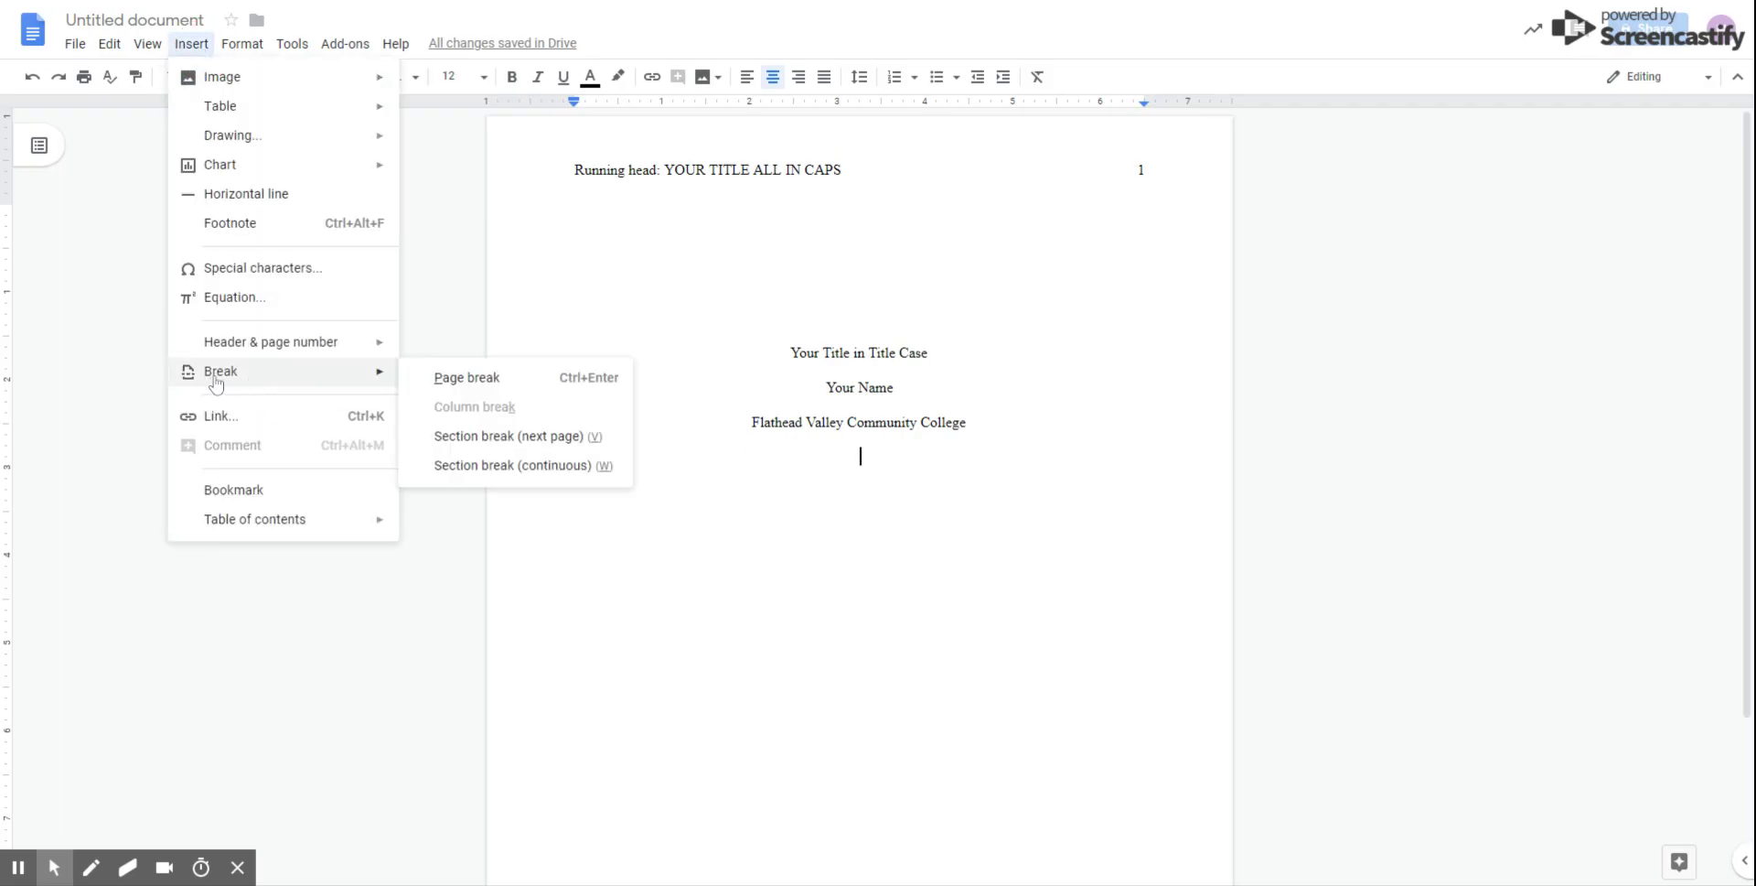
drag(419, 386, 618, 375)
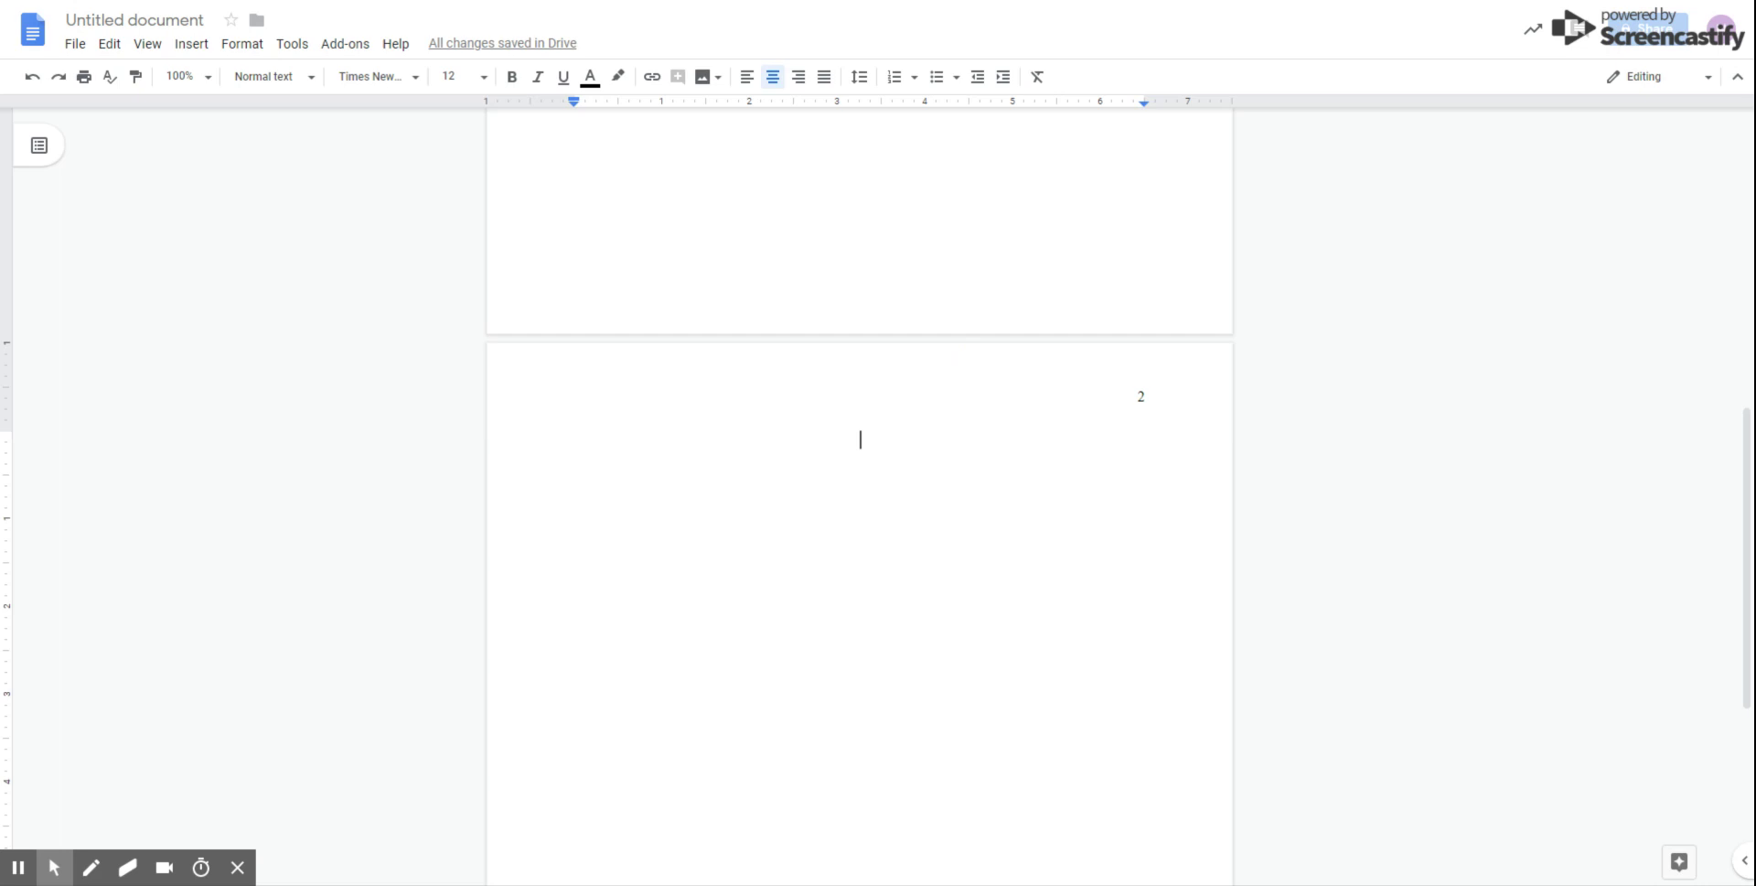
Left-align the second page's header and enter "YOUR TITLE ALL IN CAPS" before the page number.
click(1140, 395)
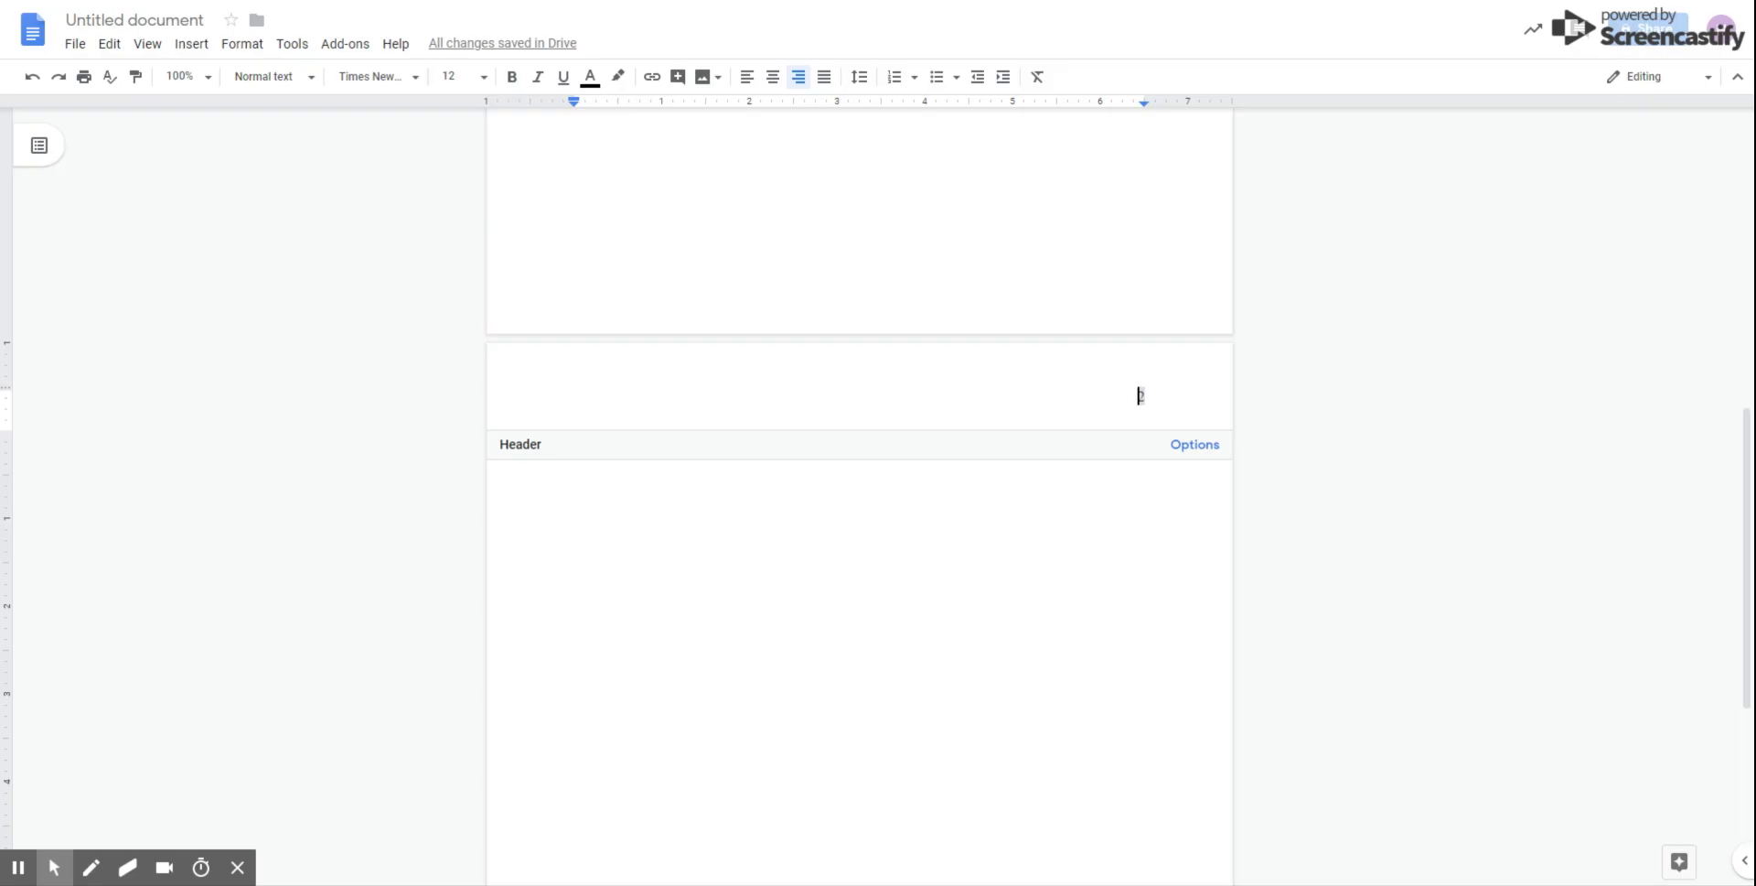
key(ctrl+shift+e)
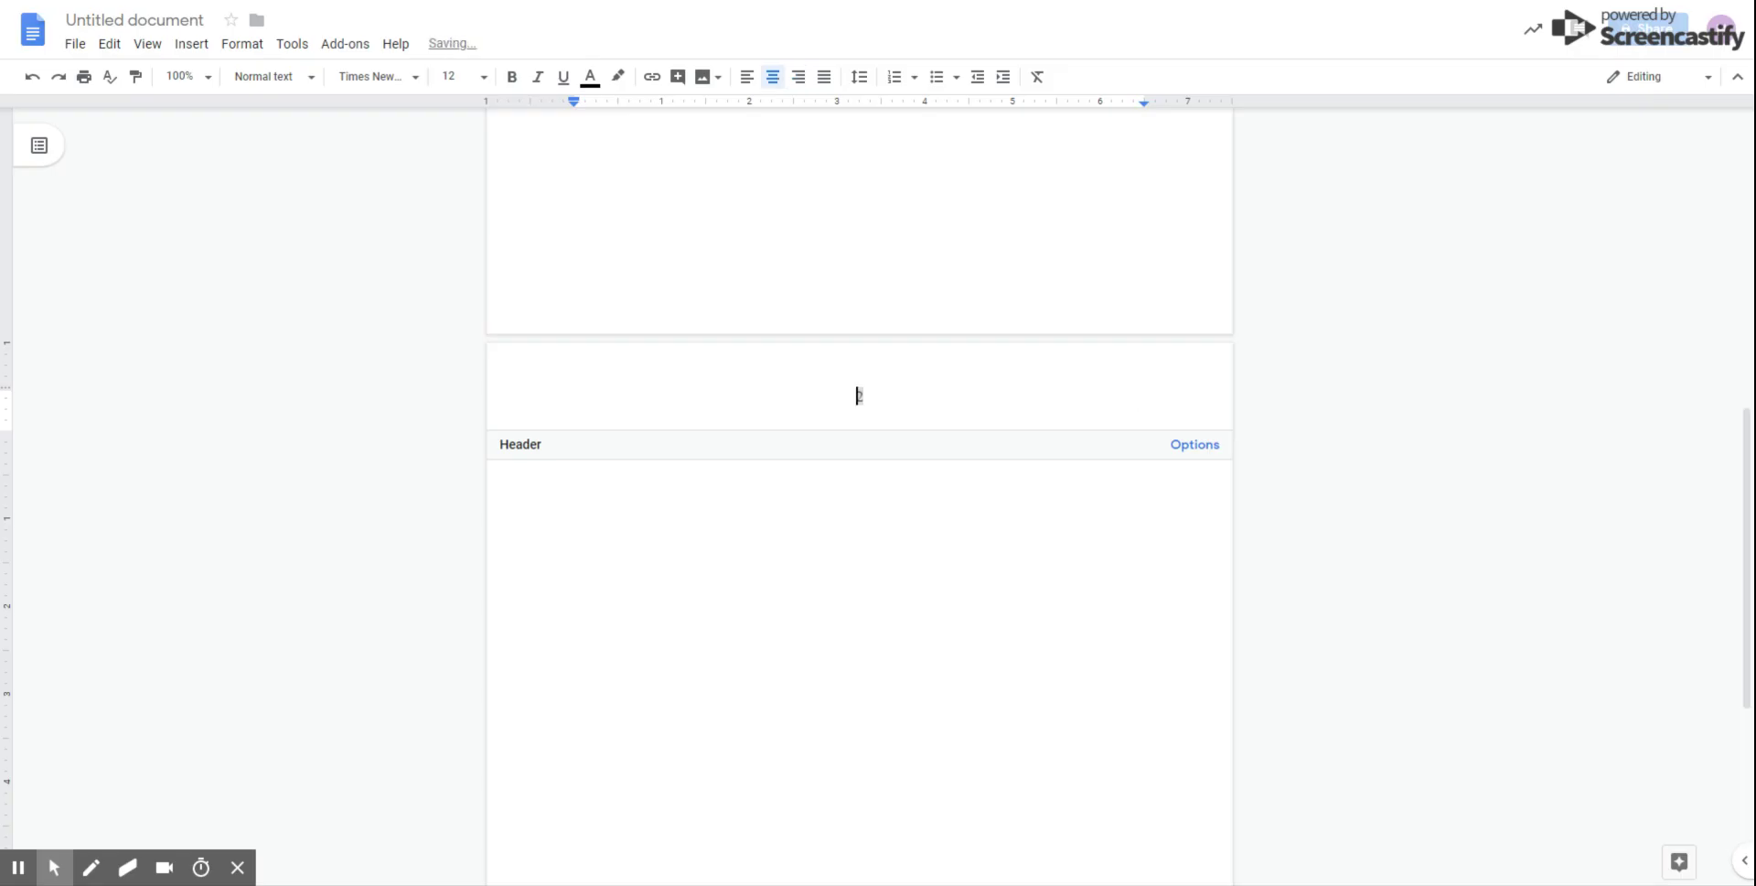
key(ctrl+shift+l)
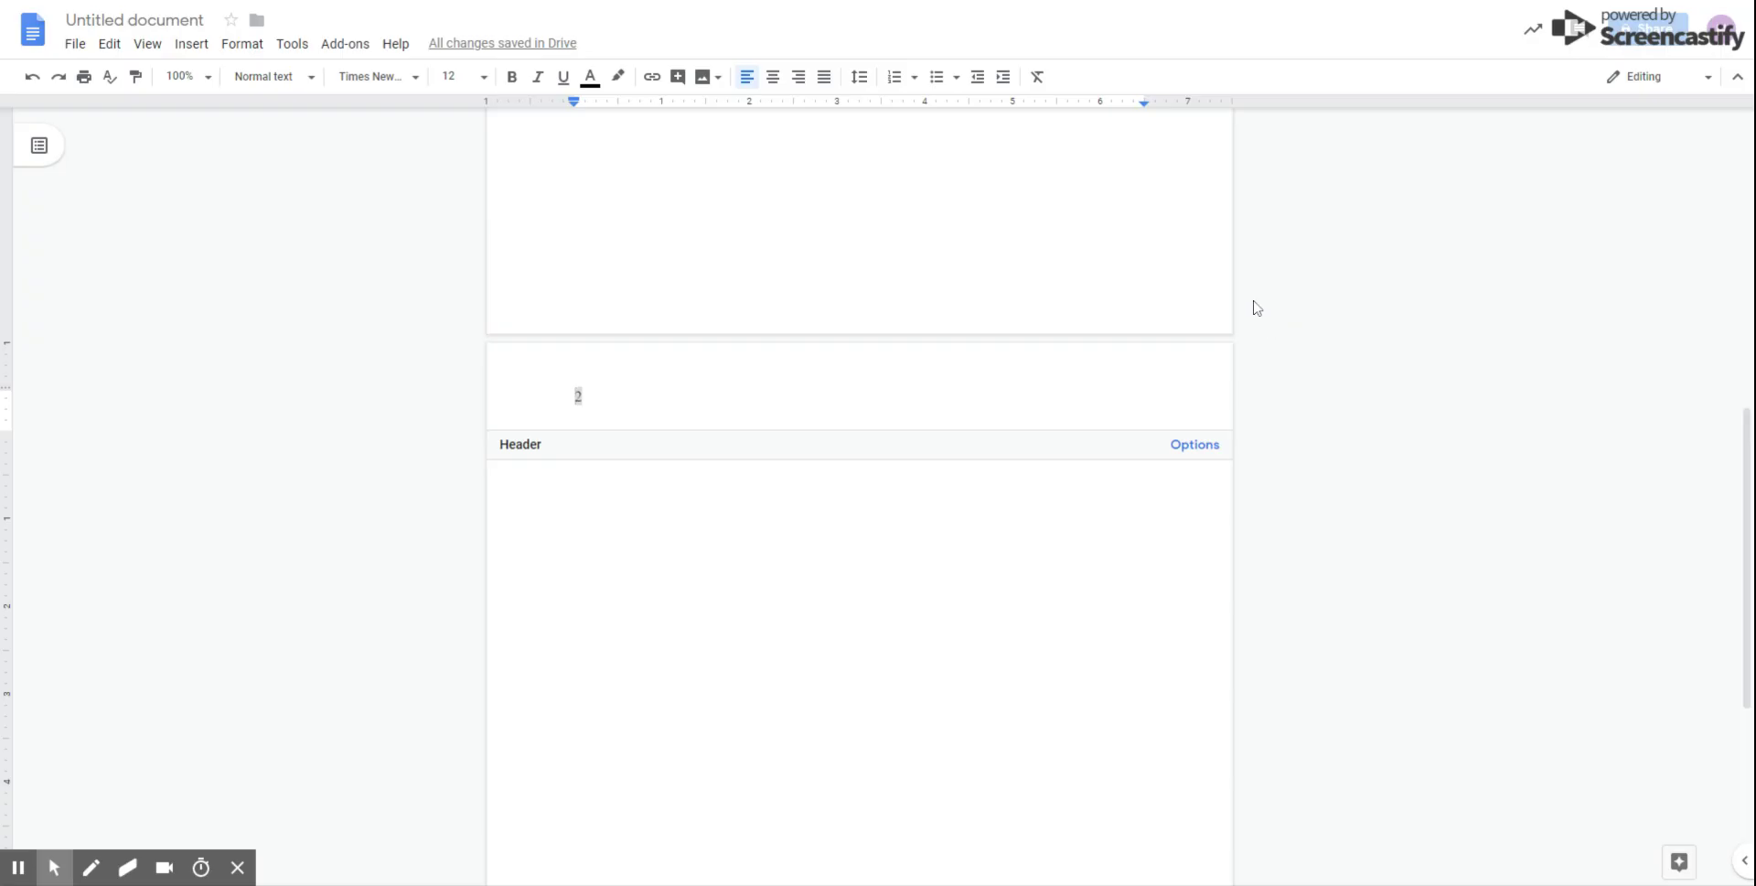
text(YOUR TITL)
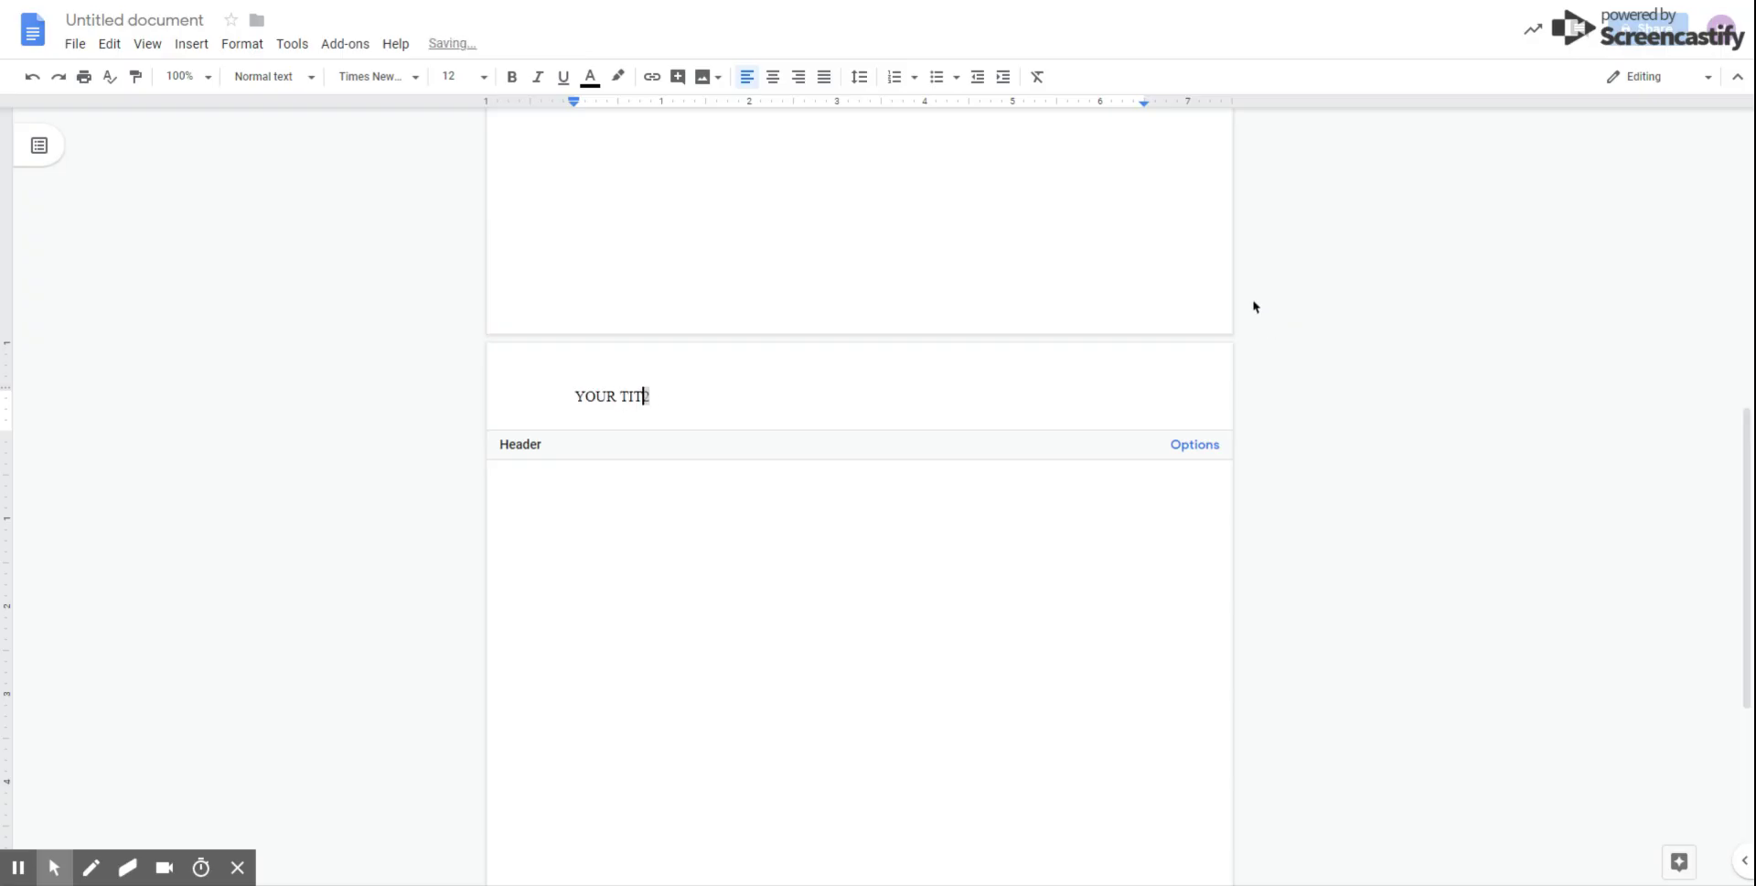
text(E ALL IN CAPS)
Space the page number out to the right margin of the second page's header, keeping the title at the left.
click(574, 396)
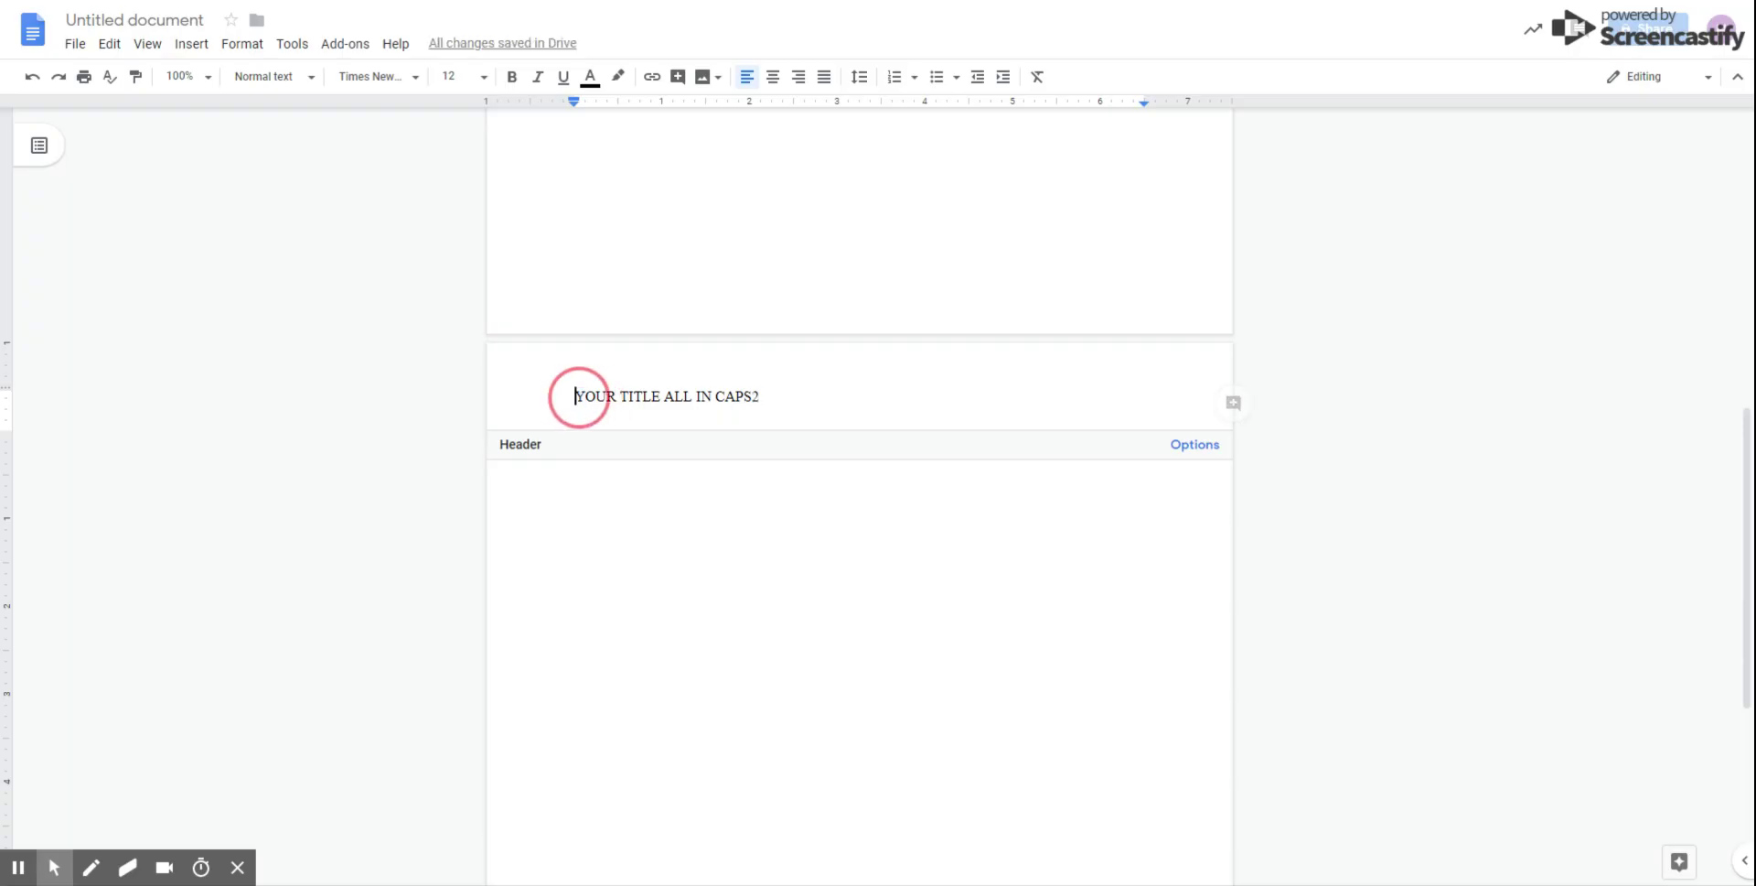
click(755, 396)
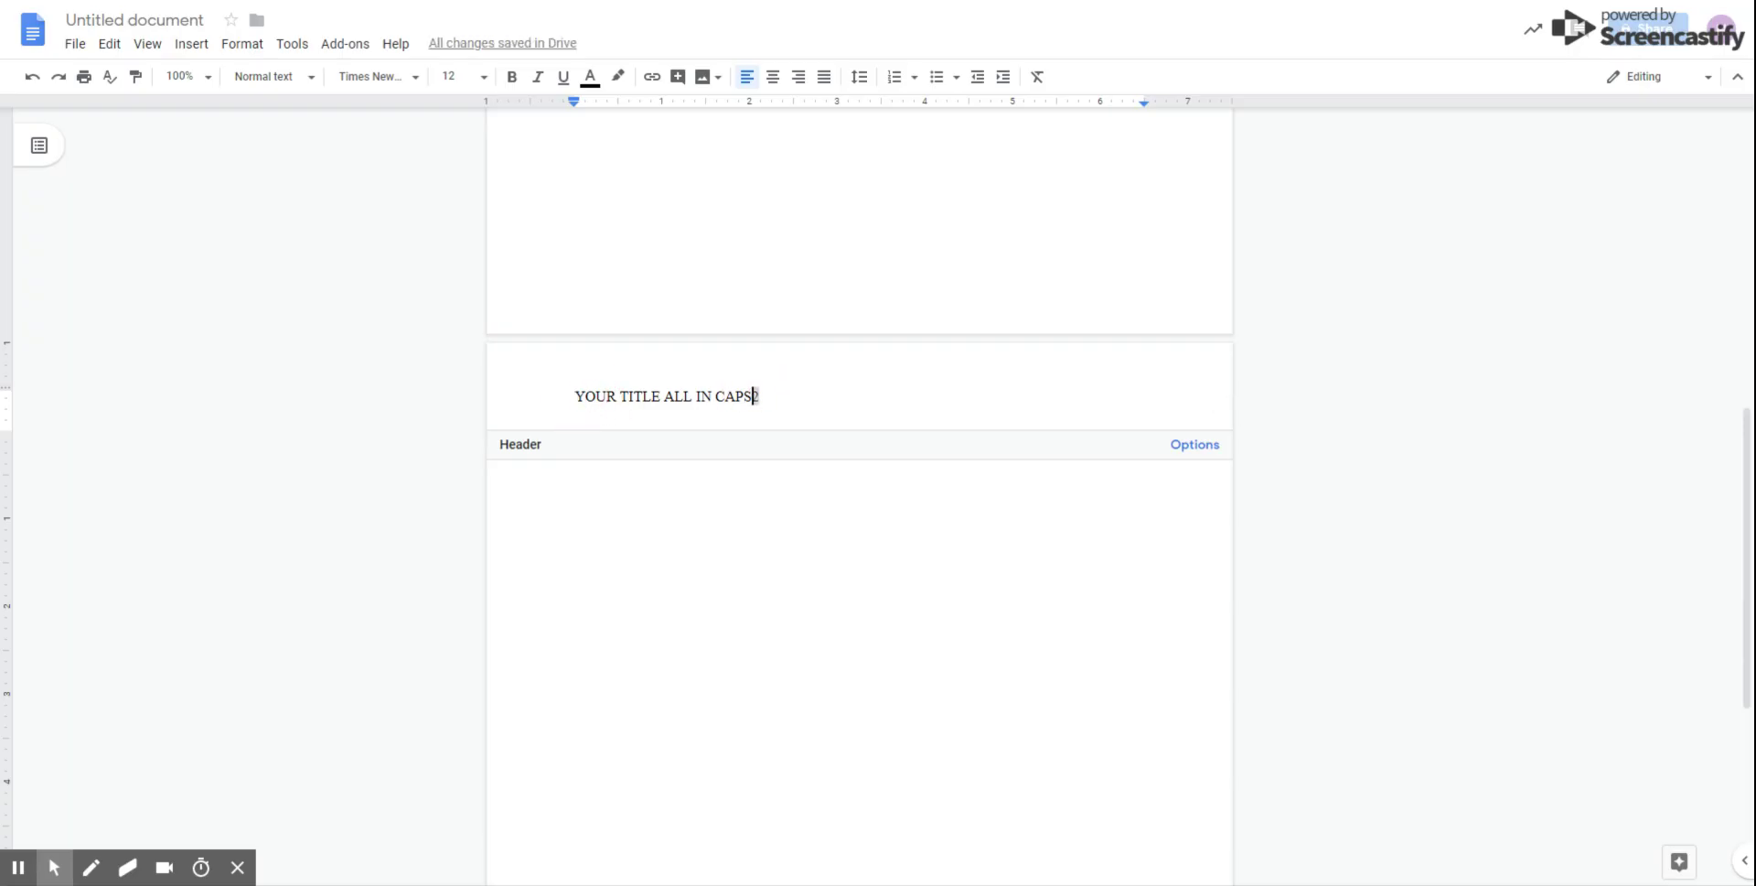
key(Tab)
key(Tab)
key(Tab)
key(Tab)
key(Tab)
key(Tab)
key(Tab)
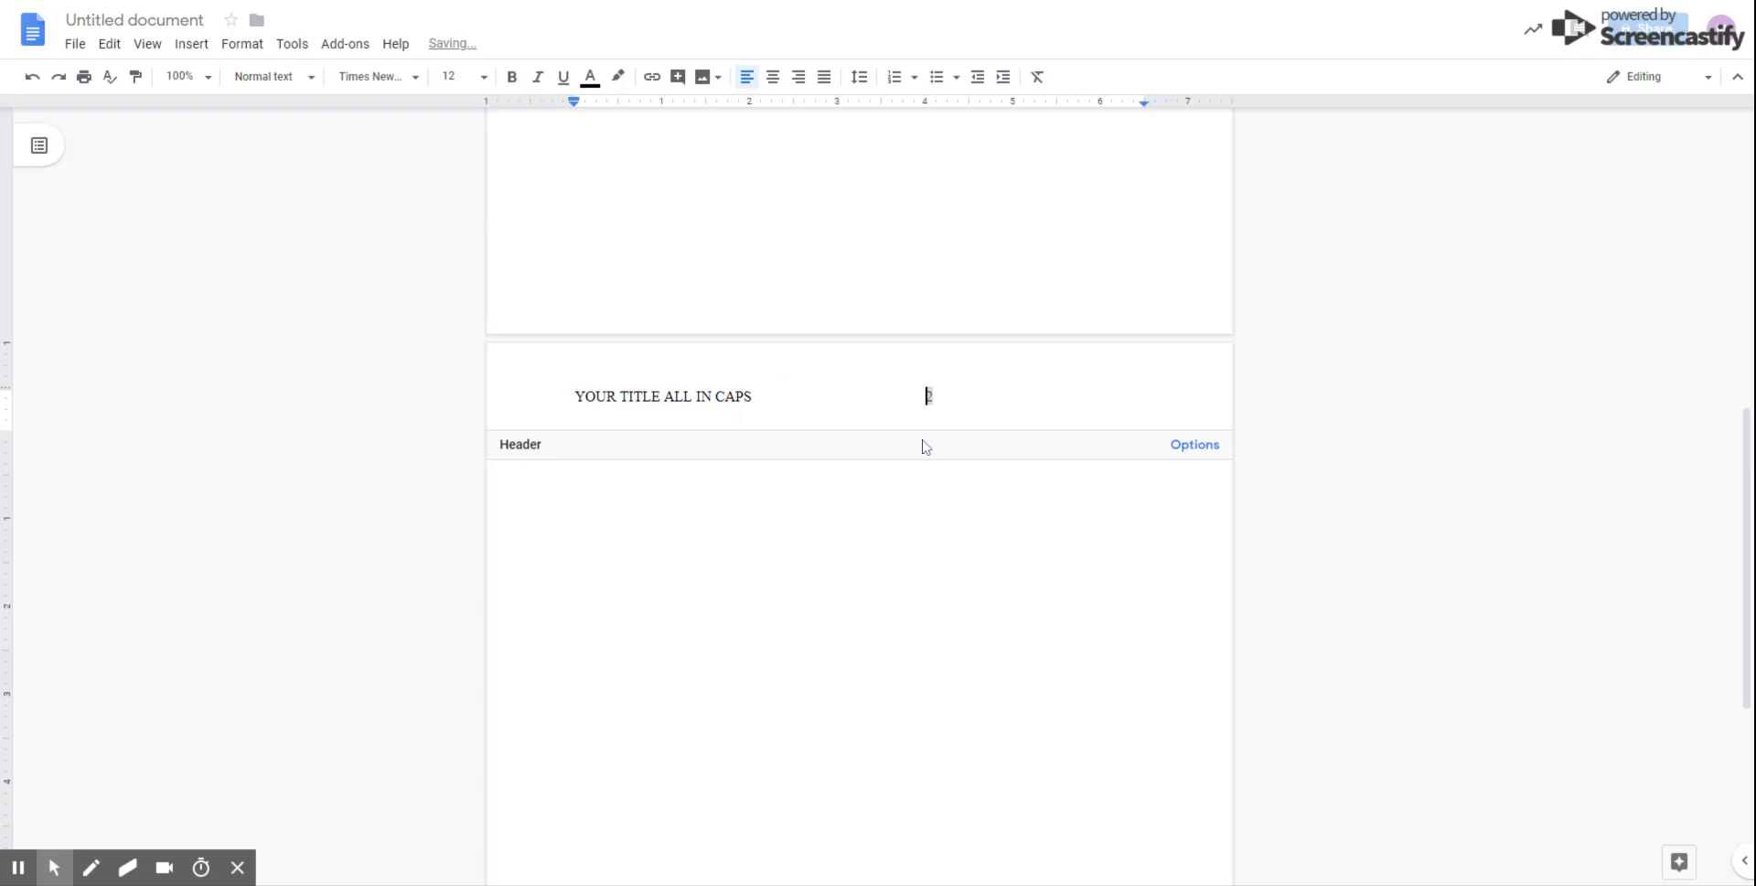
key(Tab)
key(space)
key(space)
key(space)
key(space)
key(space)
key(space)
key(space)
key(space)
key(space)
key(space)
key(space)
key(BackSpace)
click(927, 543)
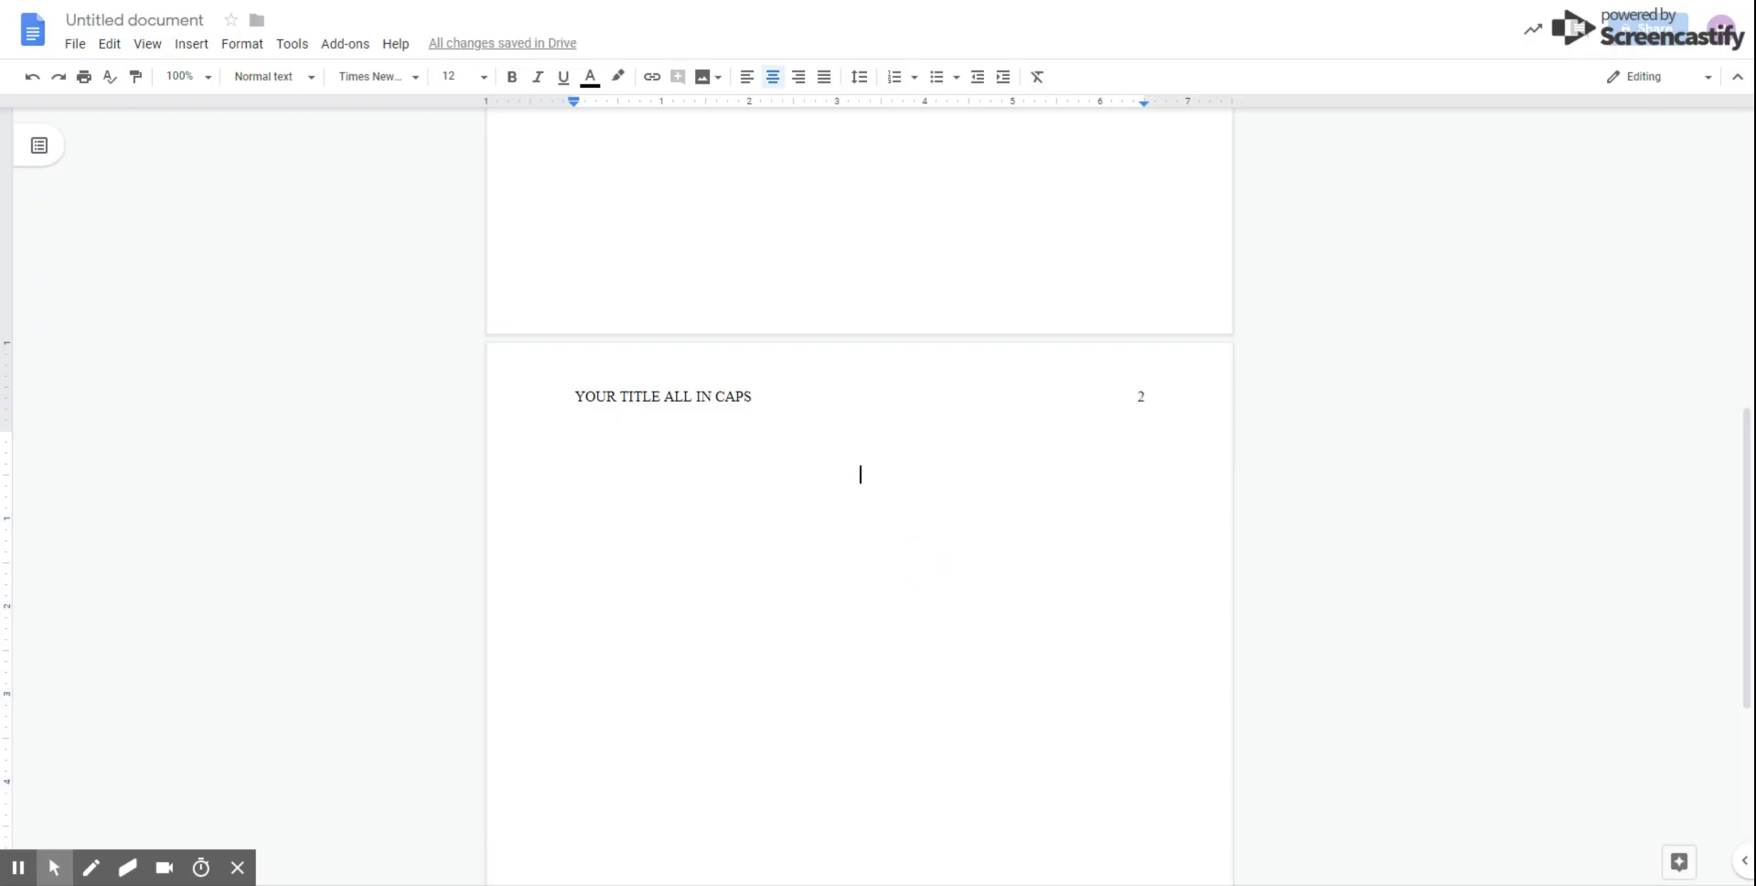
Enter the centered heading "Abstract" on the first line of page 2 and start a new line below it.
scroll(860, 494, up, 4)
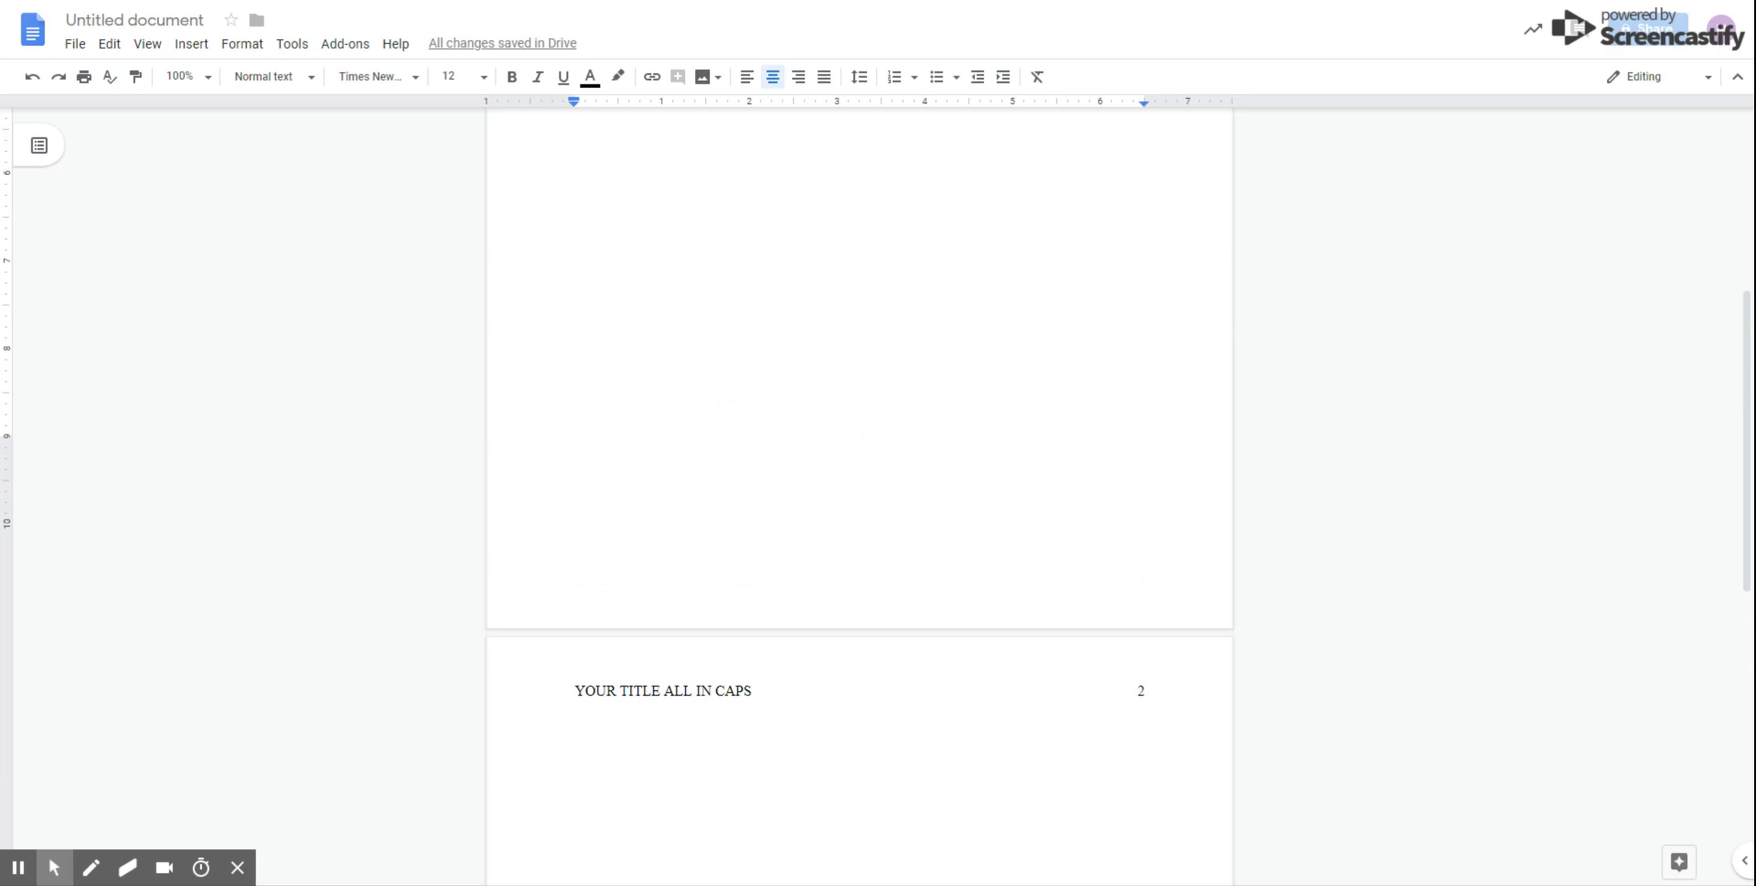
scroll(859, 494, down, 5)
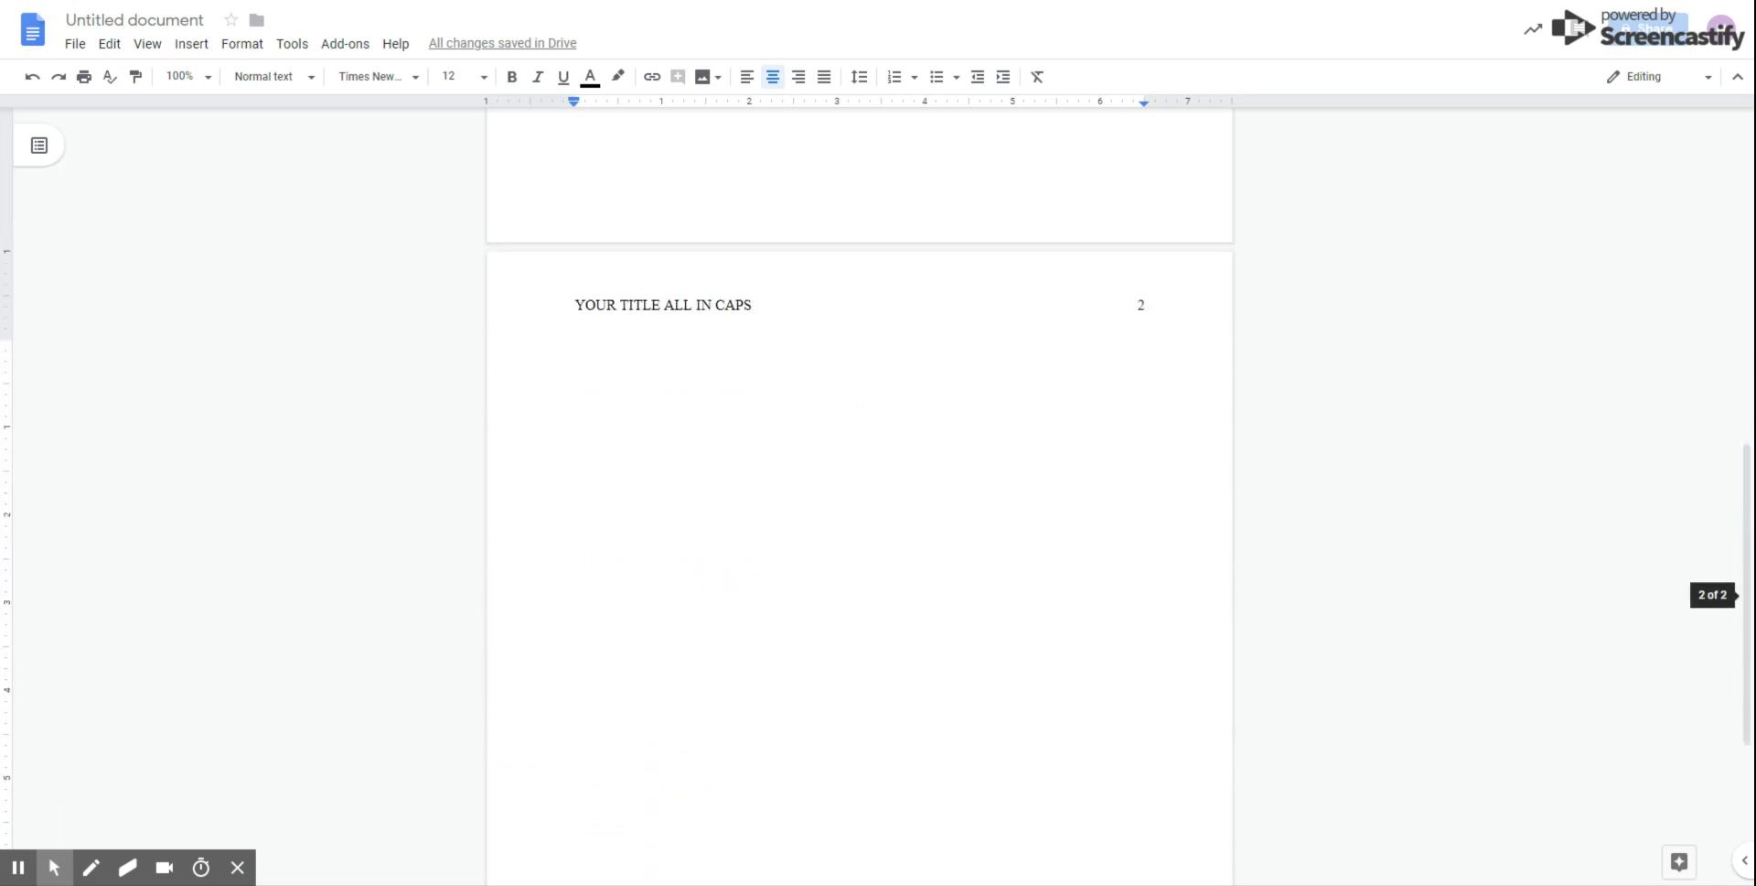
click(860, 347)
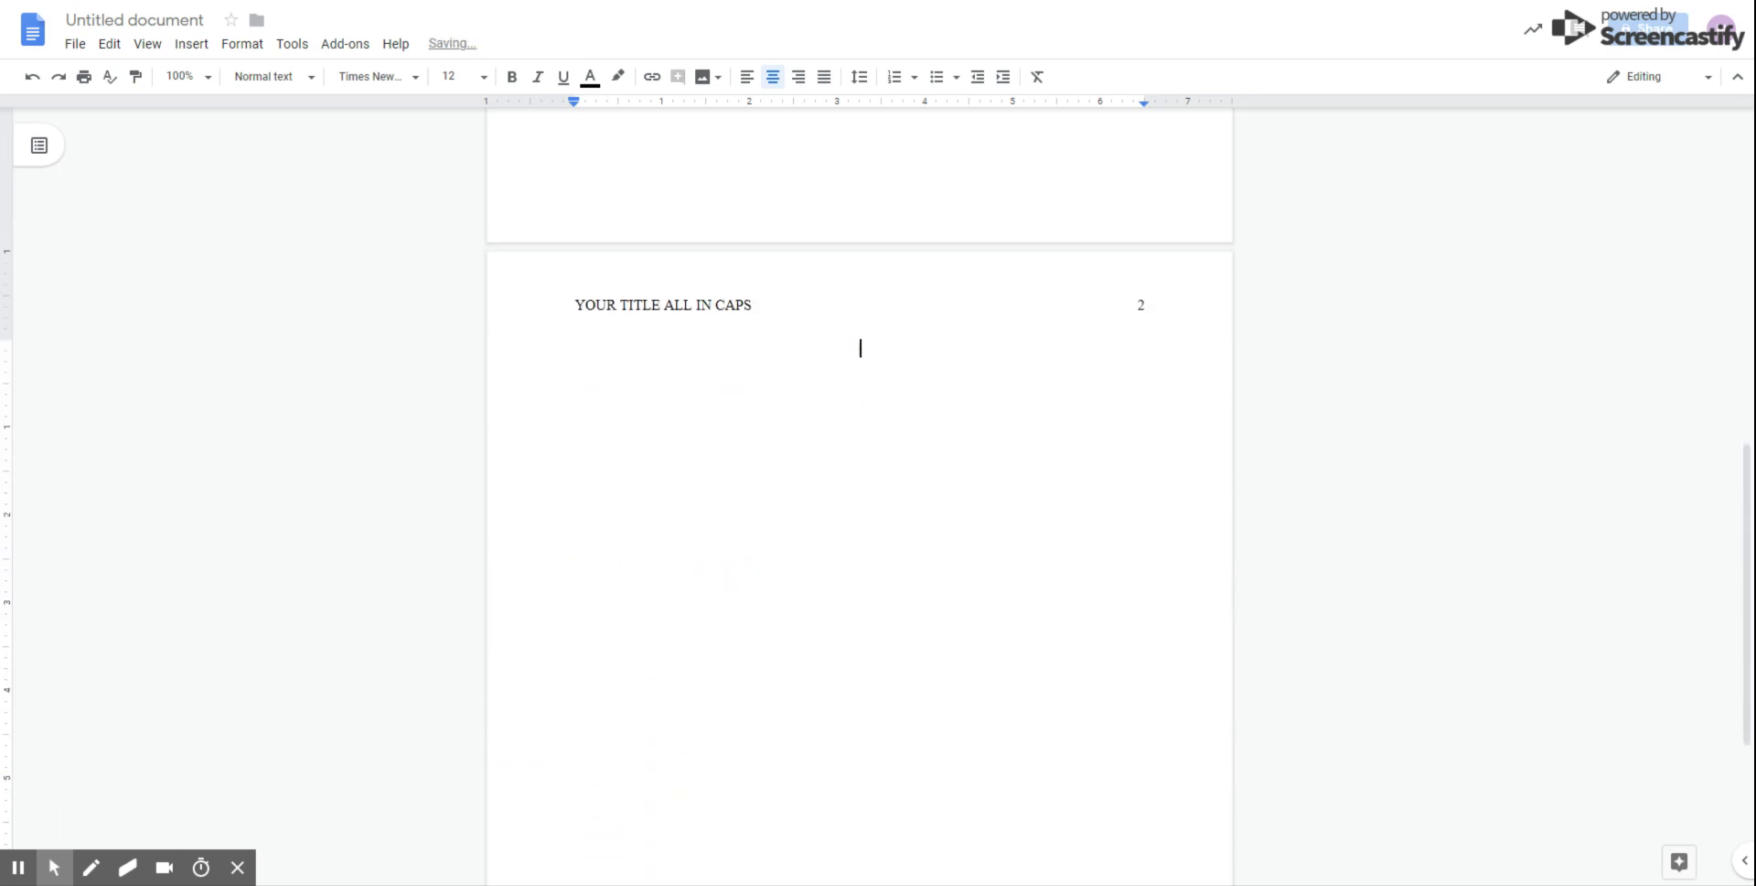
text(Abstract)
key(Return)
Below the heading, add the left-aligned paragraph "There is no indent on the abstract paragraph.".
click(748, 80)
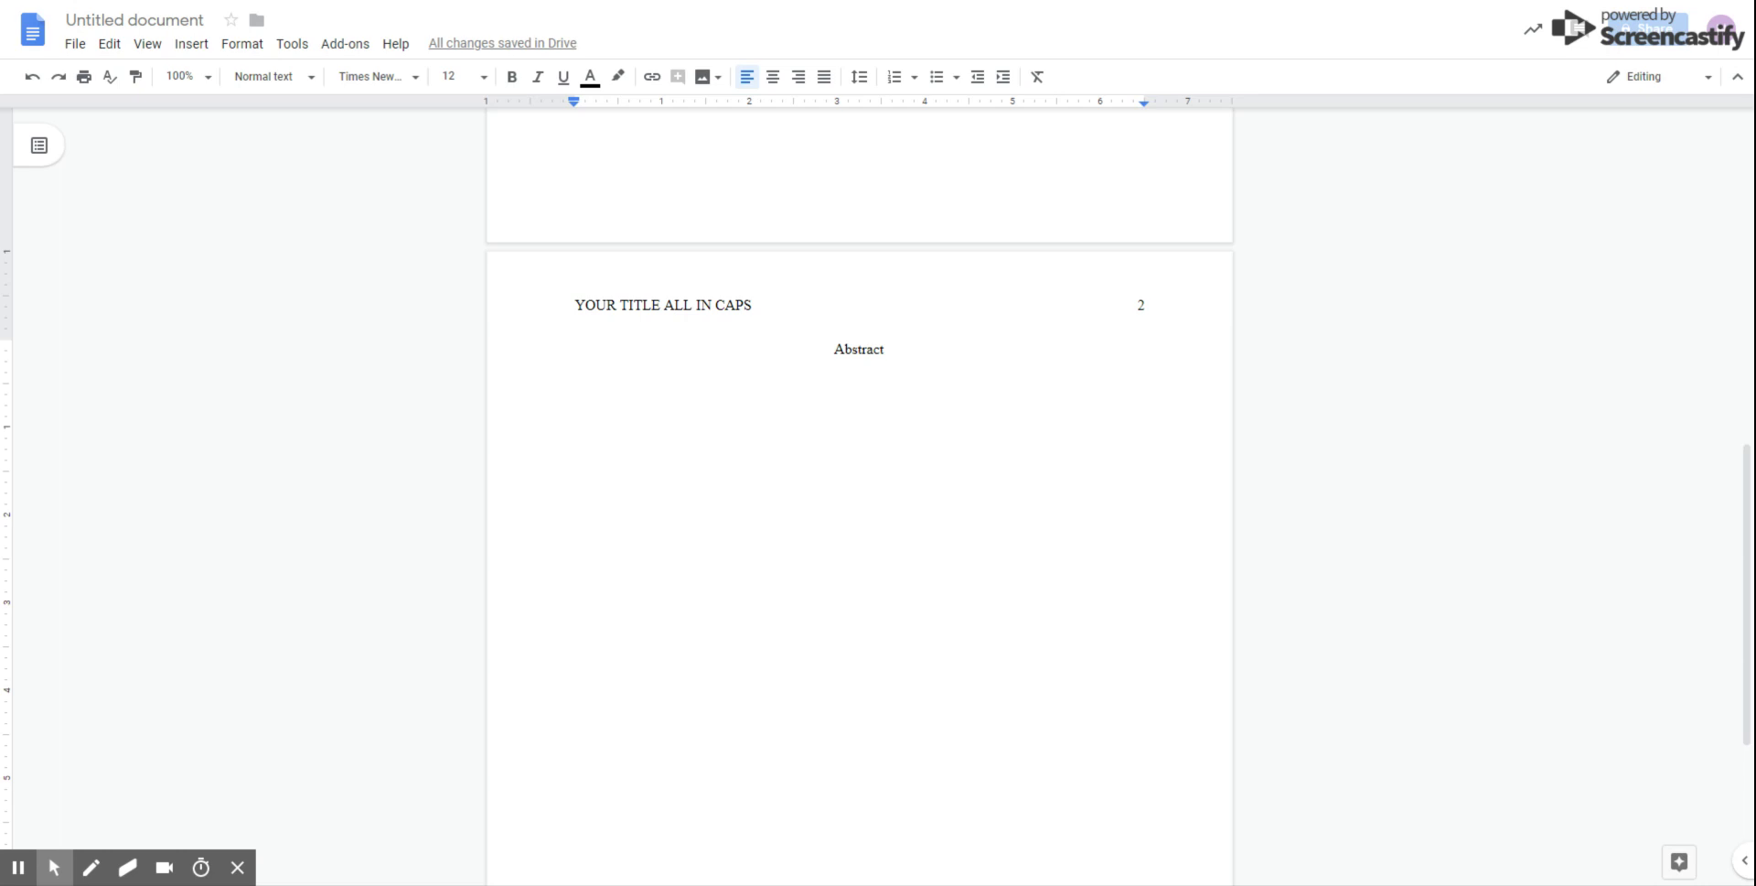
text(There is no )
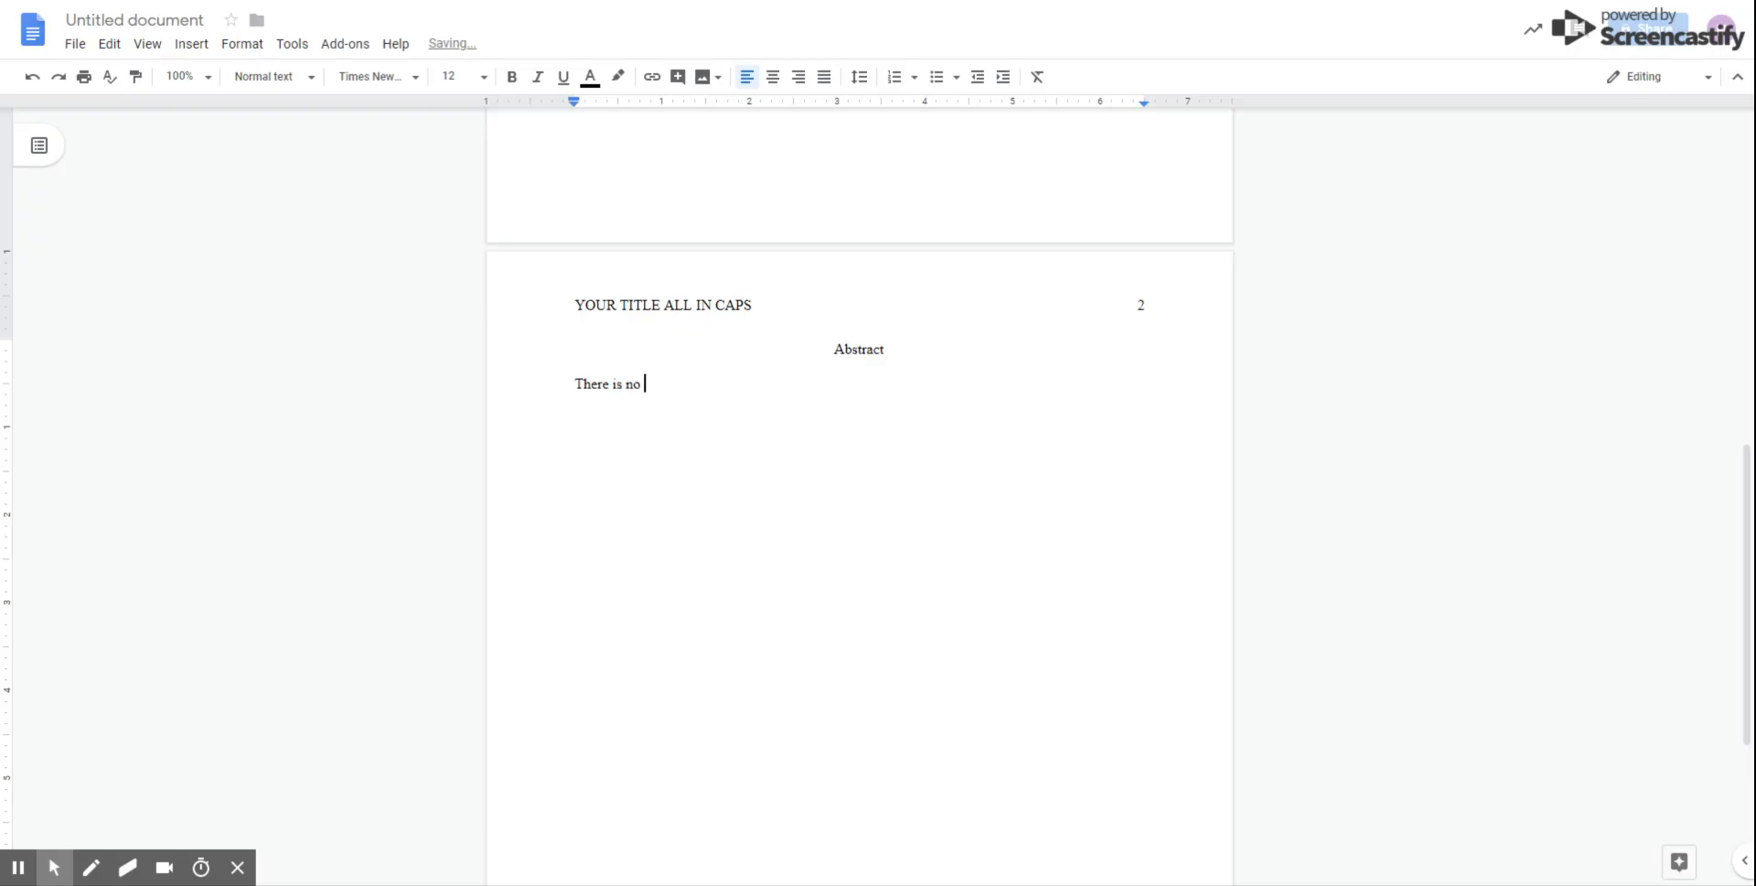
text(indent on the abstract paragraph)
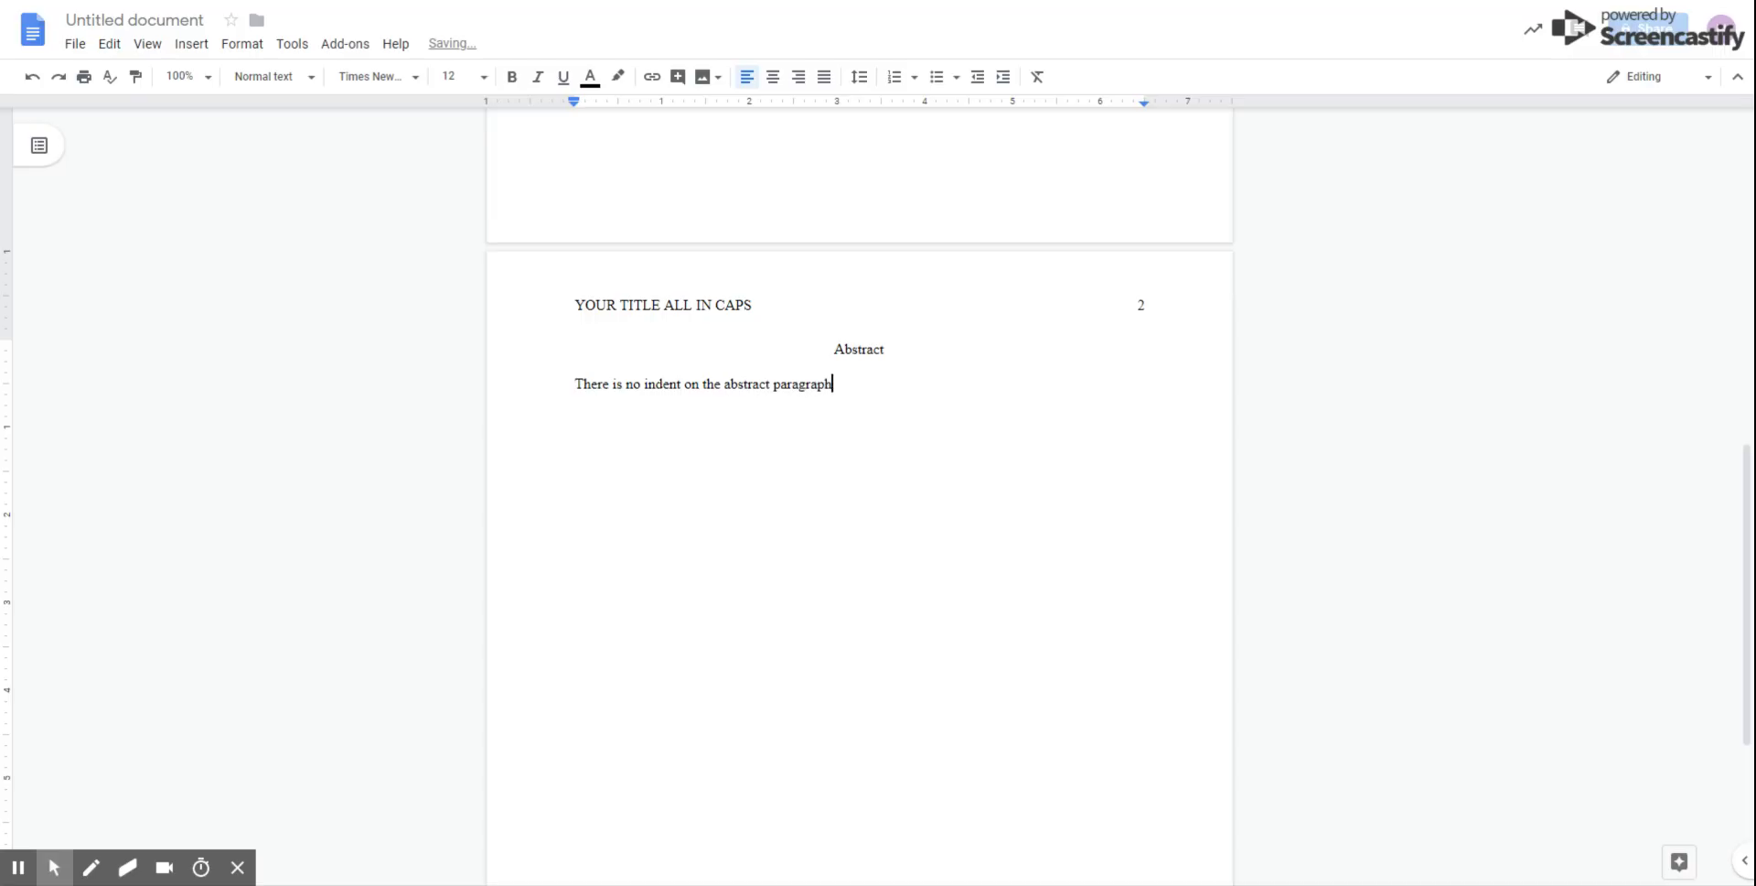
text(.)
Add two new lines after the abstract paragraph and insert a page break to start page 3.
key(Return)
key(Return)
click(191, 43)
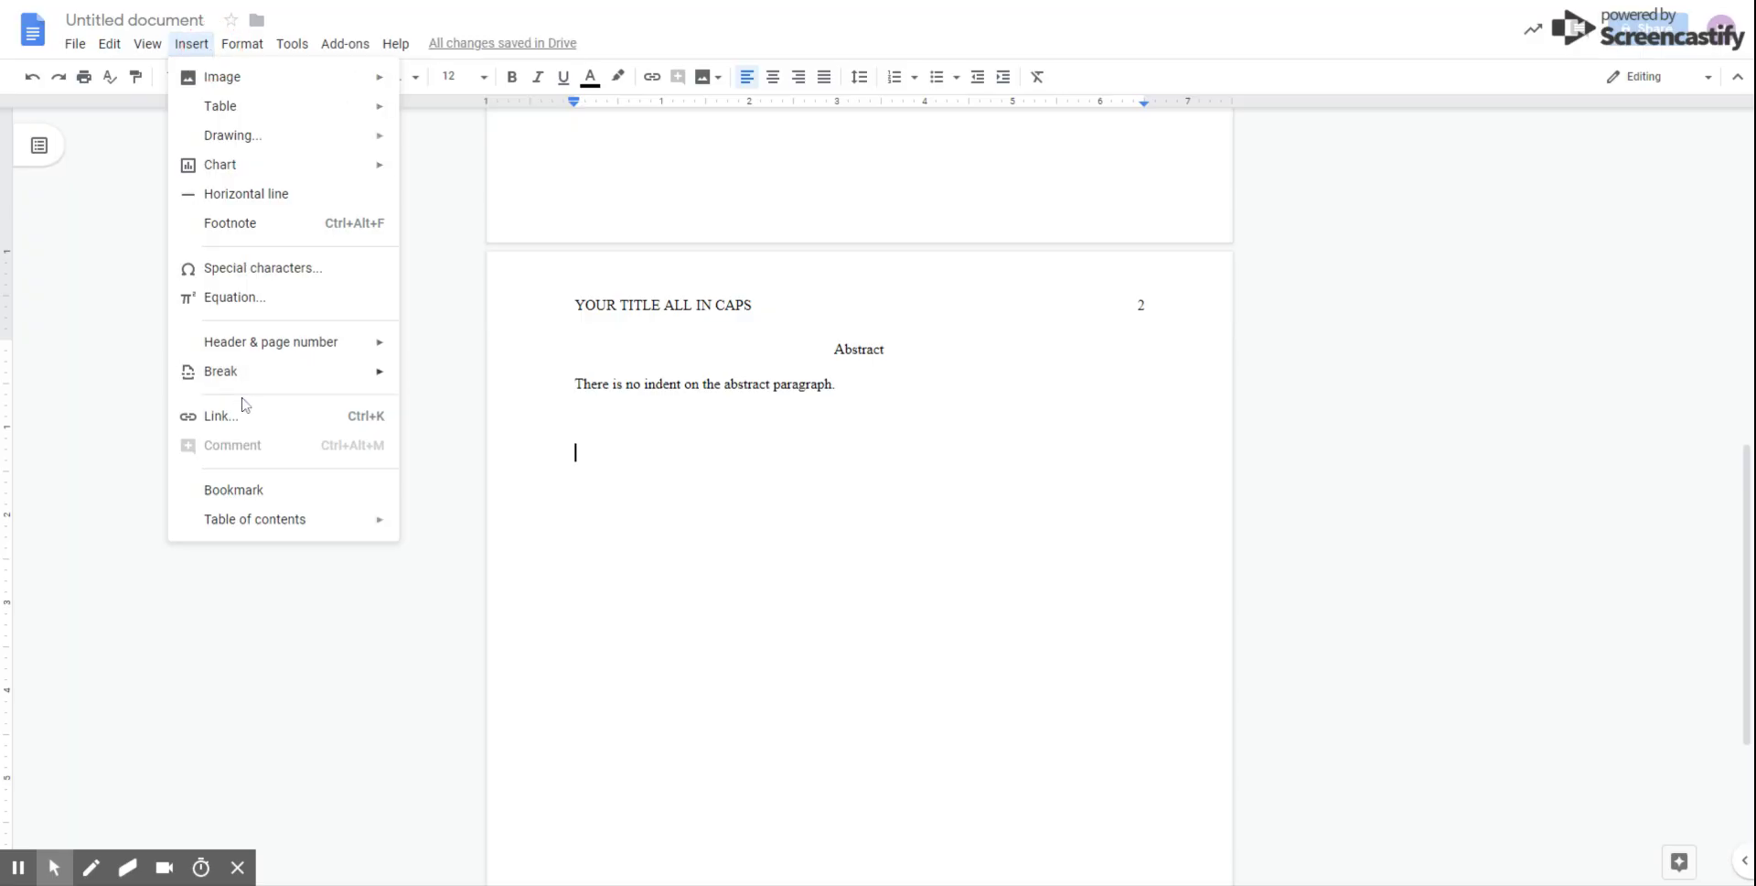
mouse_move(252, 375)
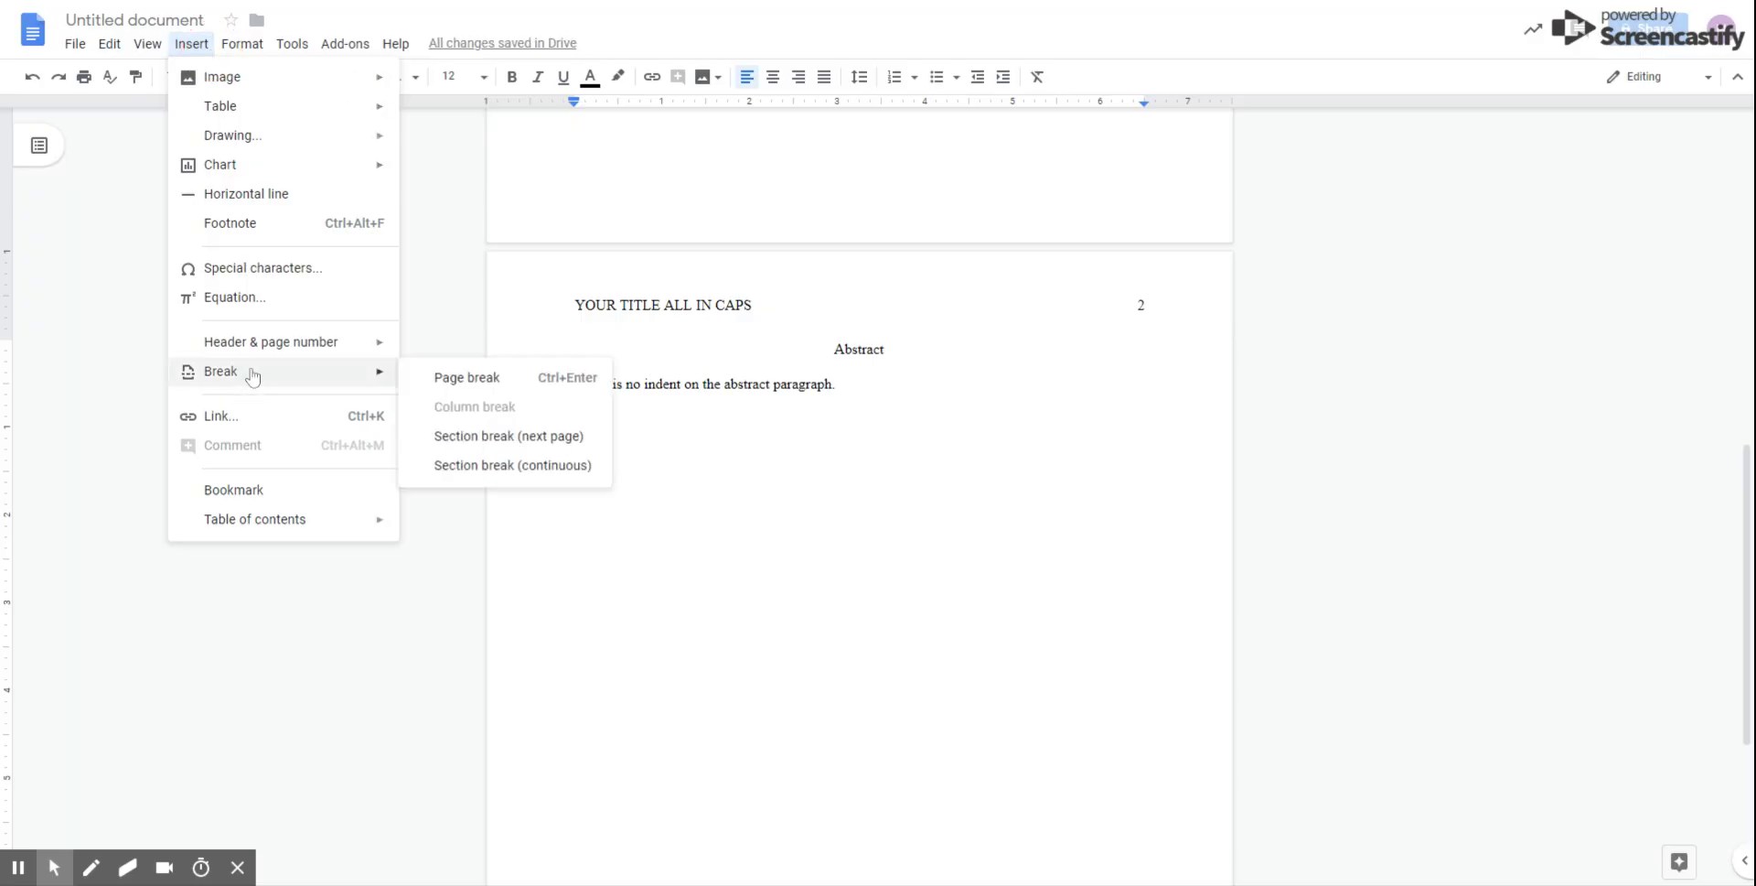
click(557, 379)
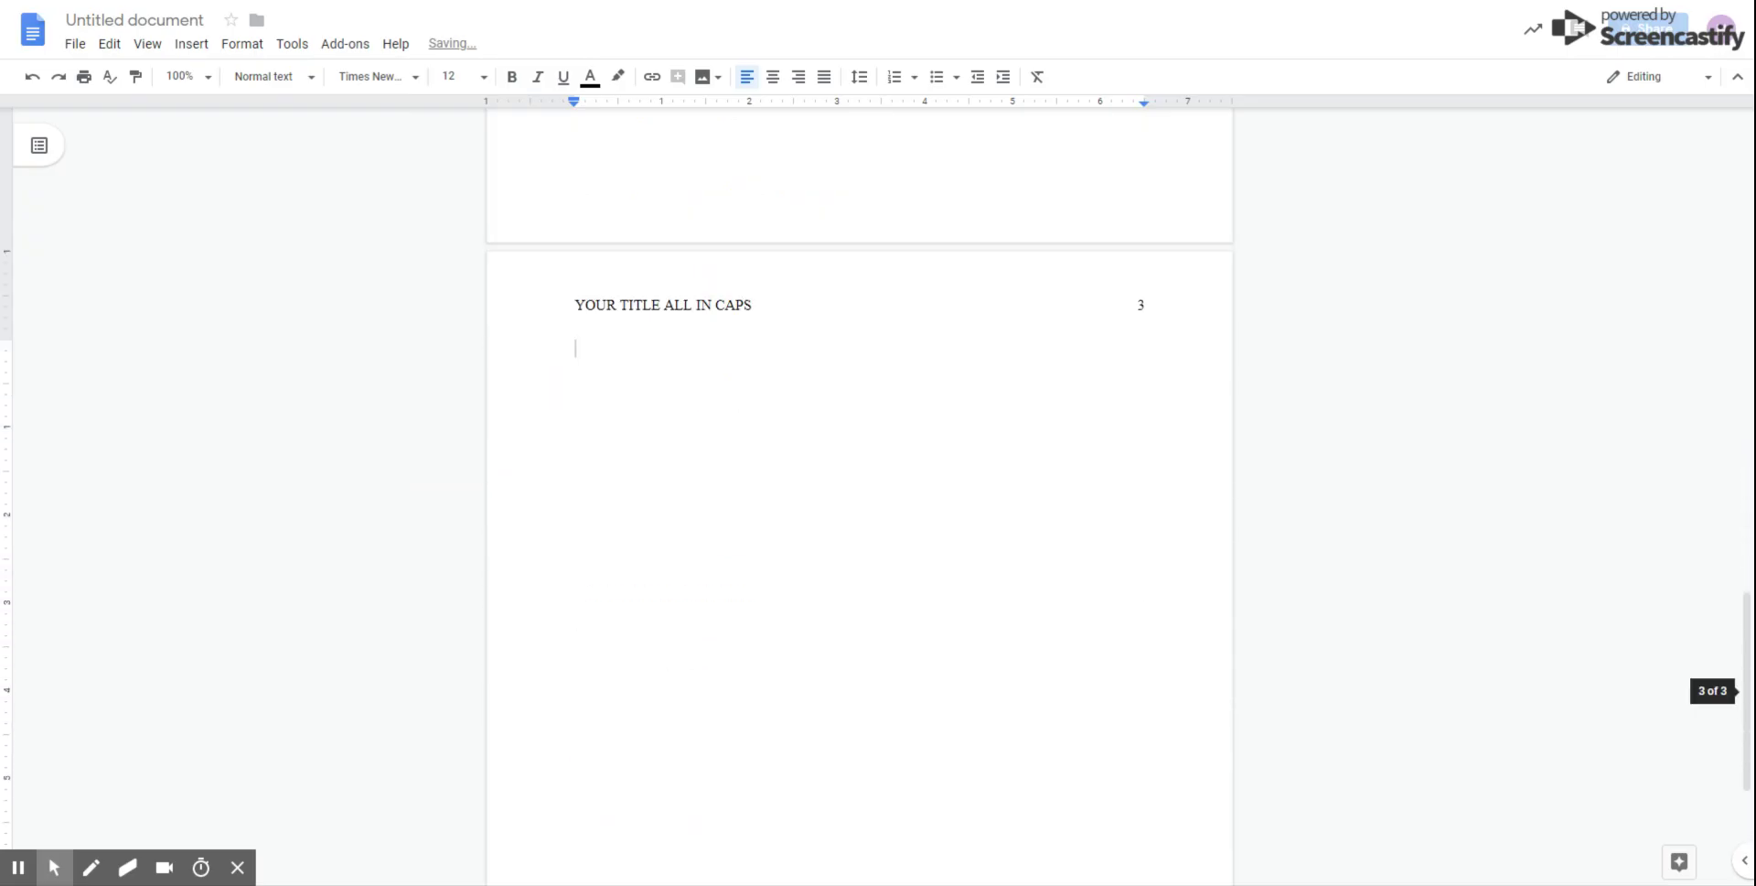
Enter the centered title "Title Here in Title Case" at the top of page 3 and start a new line.
click(774, 81)
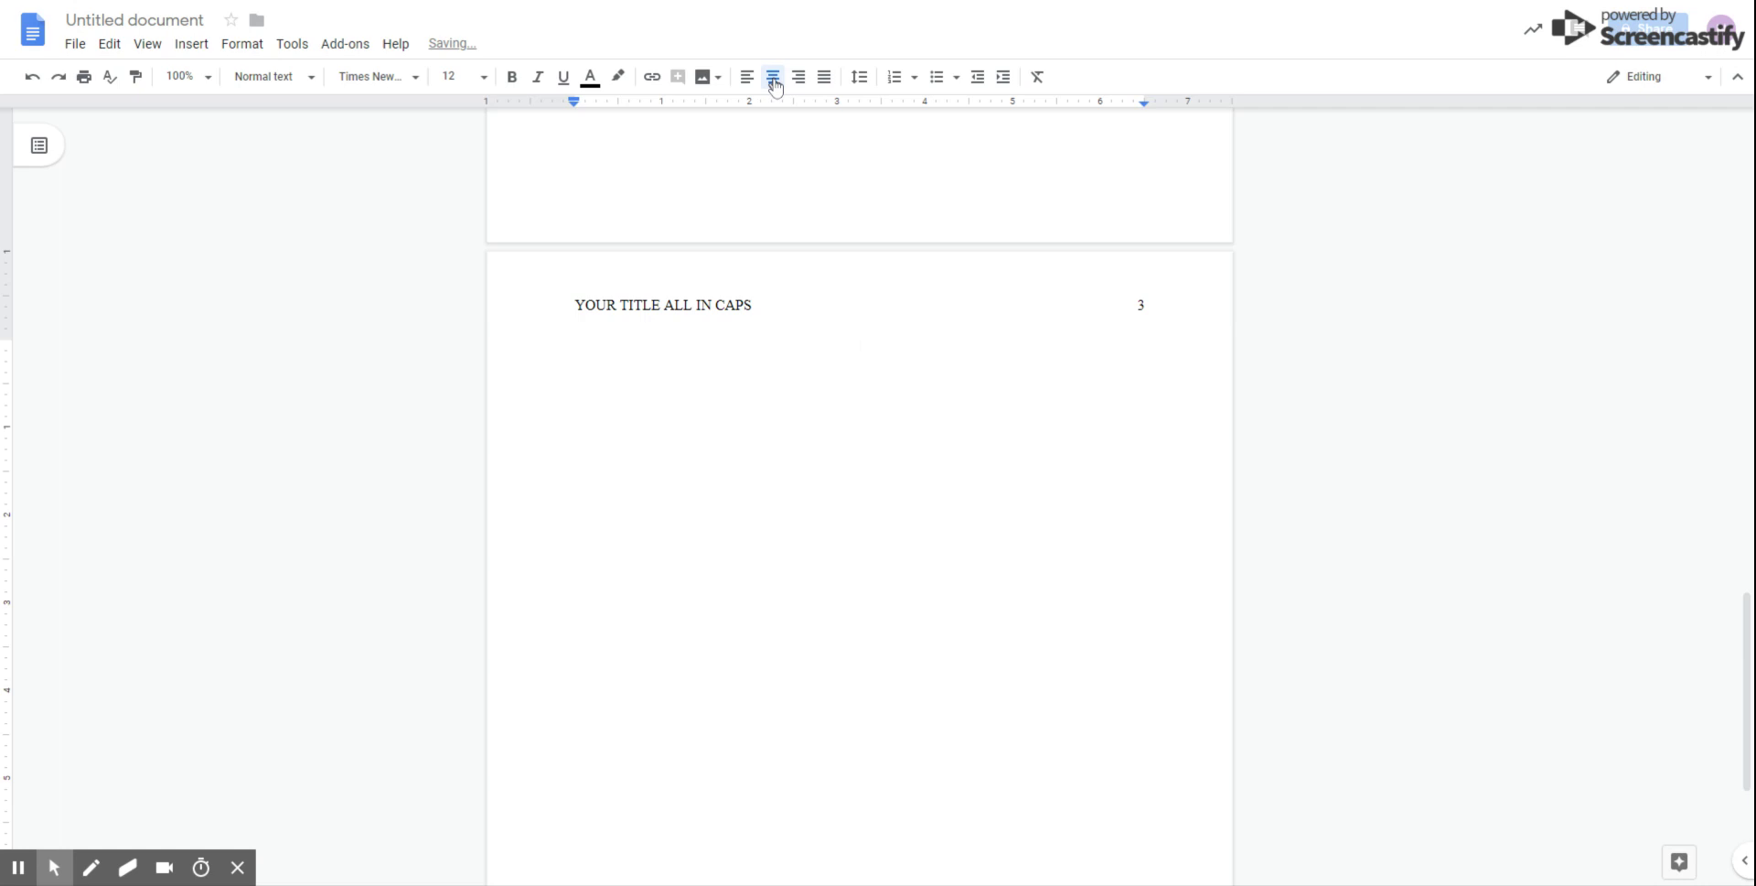
text(Title Here in Title Ca)
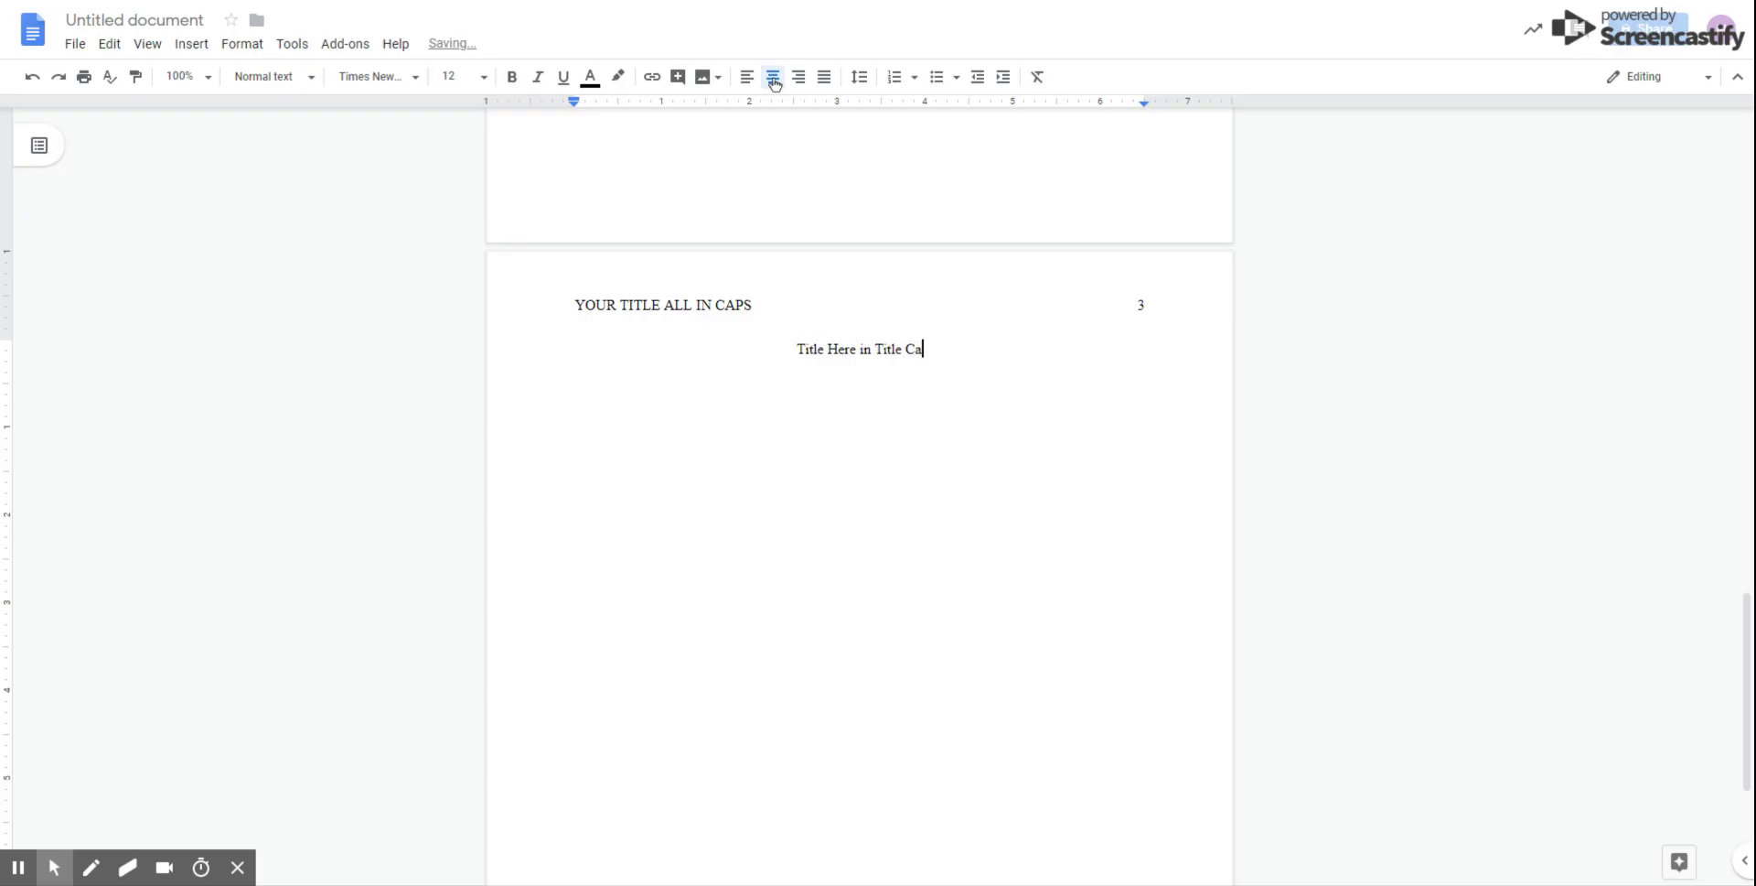
text(se)
click(710, 373)
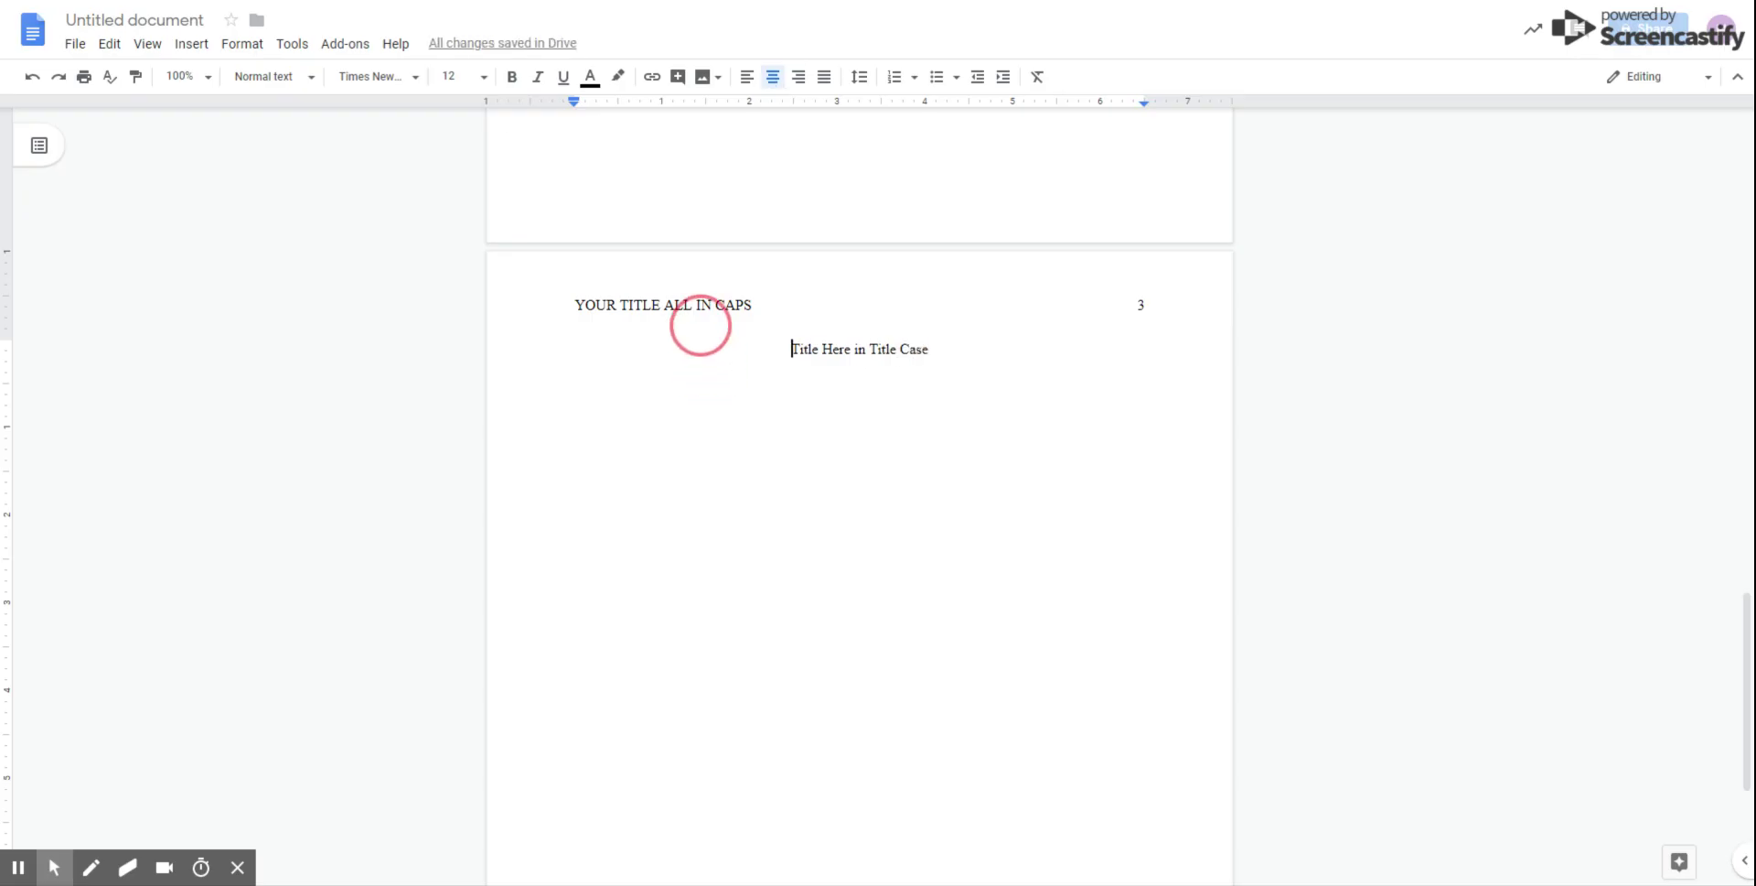
drag(788, 371, 838, 350)
click(935, 353)
key(Return)
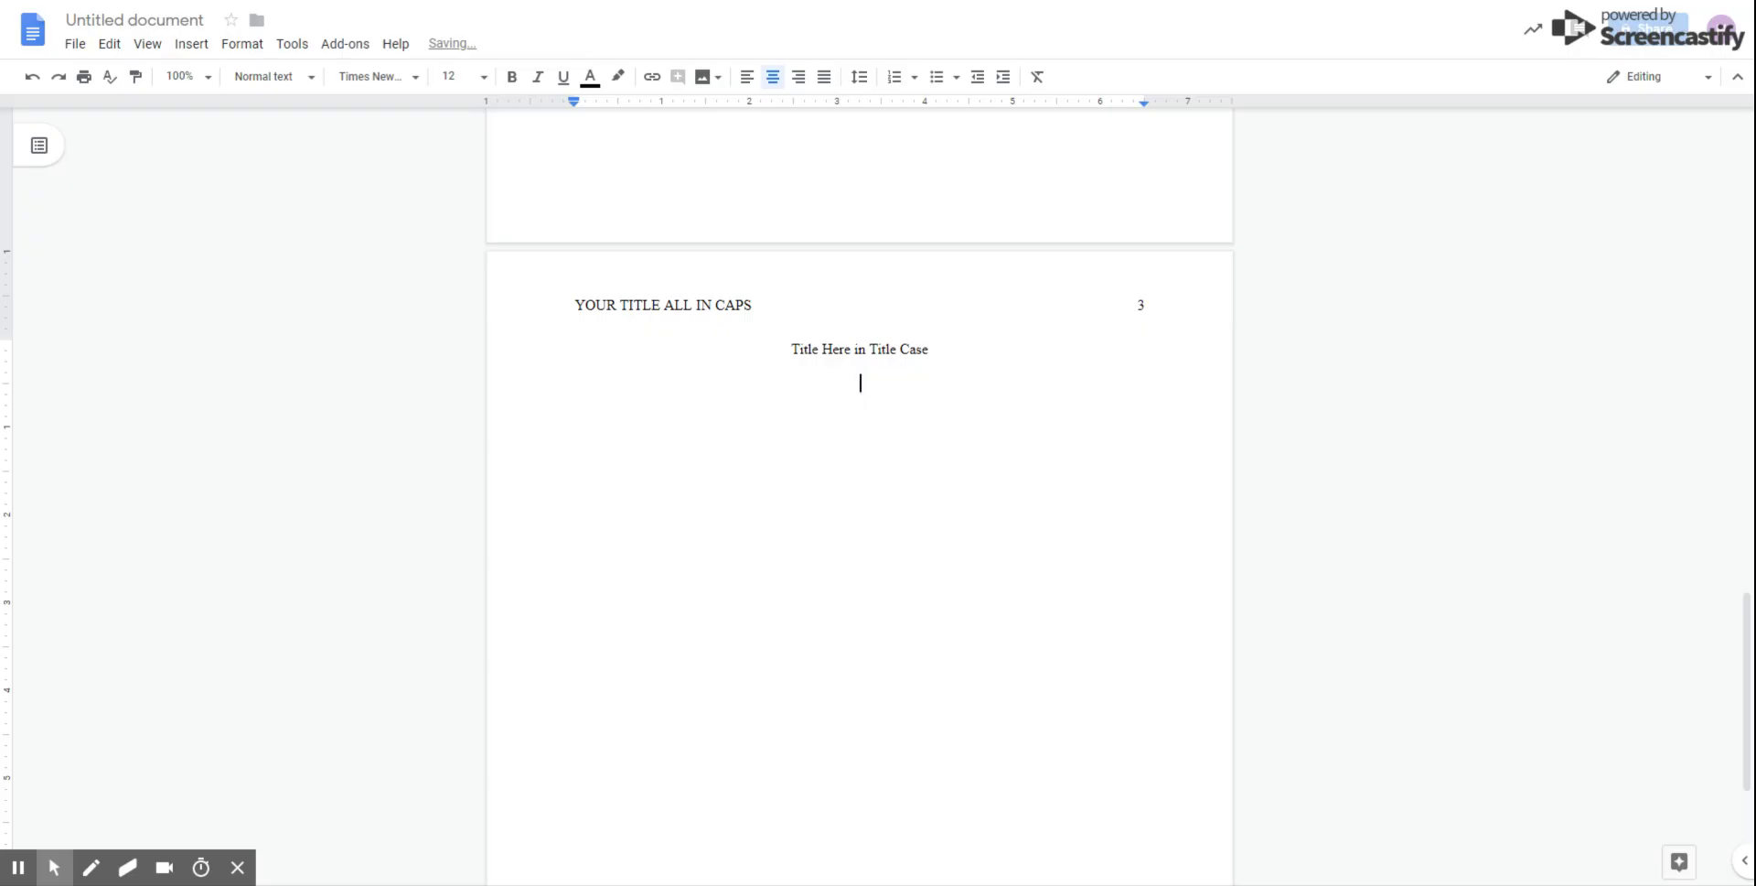
Add the left-aligned body paragraph "Your essay begins here." with a tab indent below the page 3 title.
click(748, 79)
key(Tab)
click(620, 380)
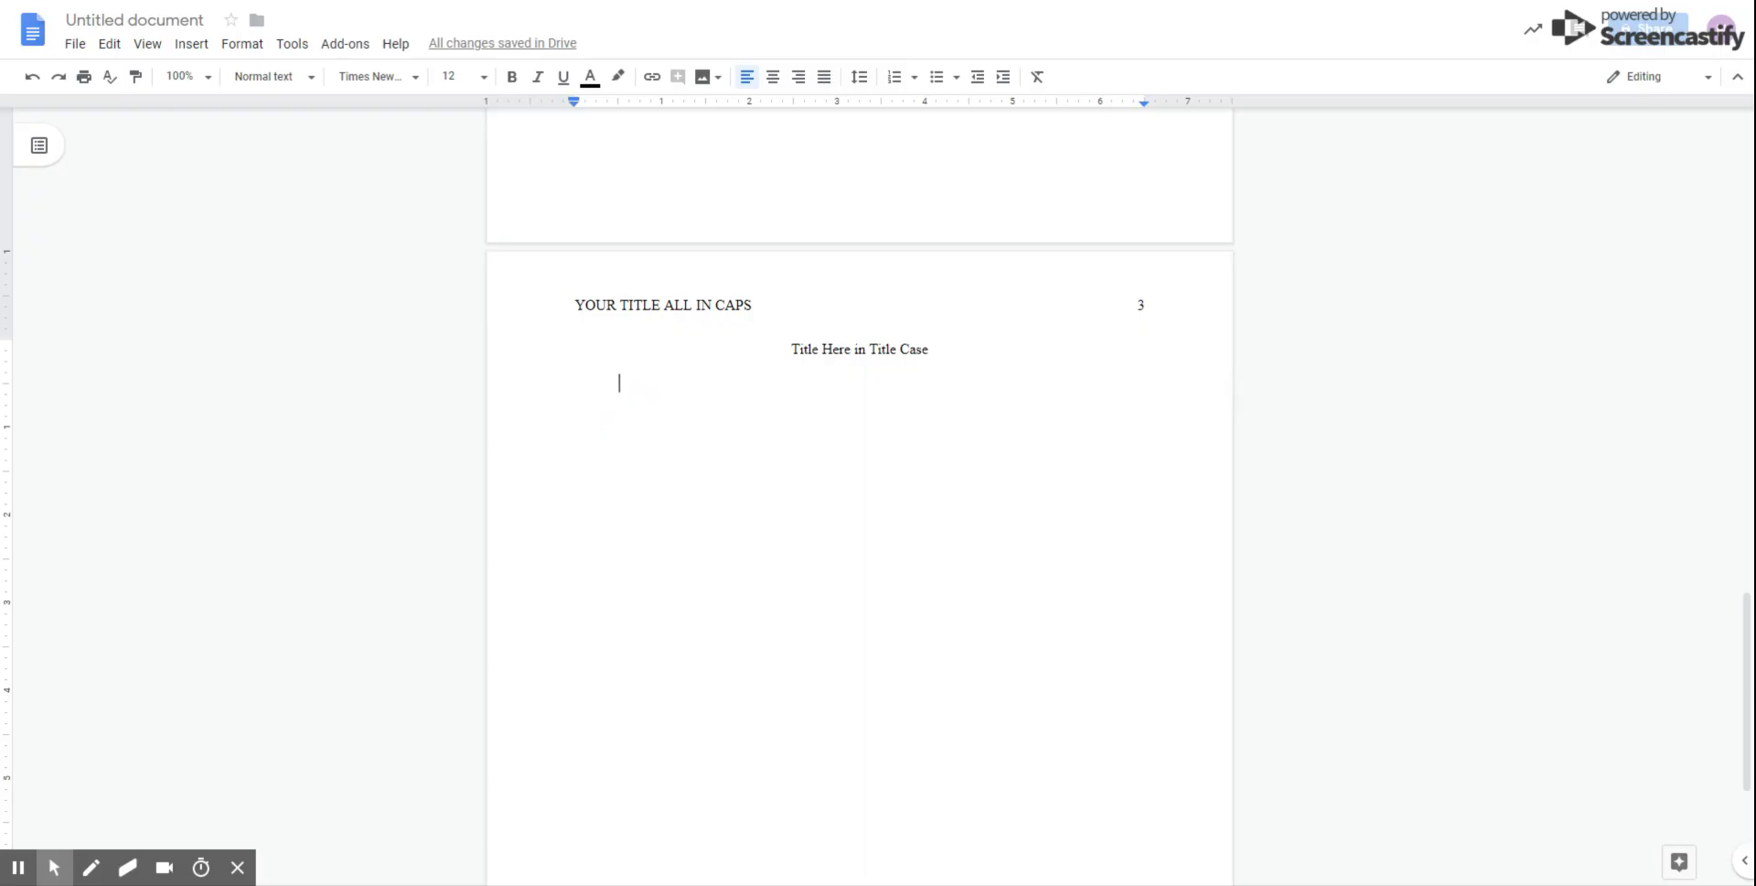
text(Your essay b)
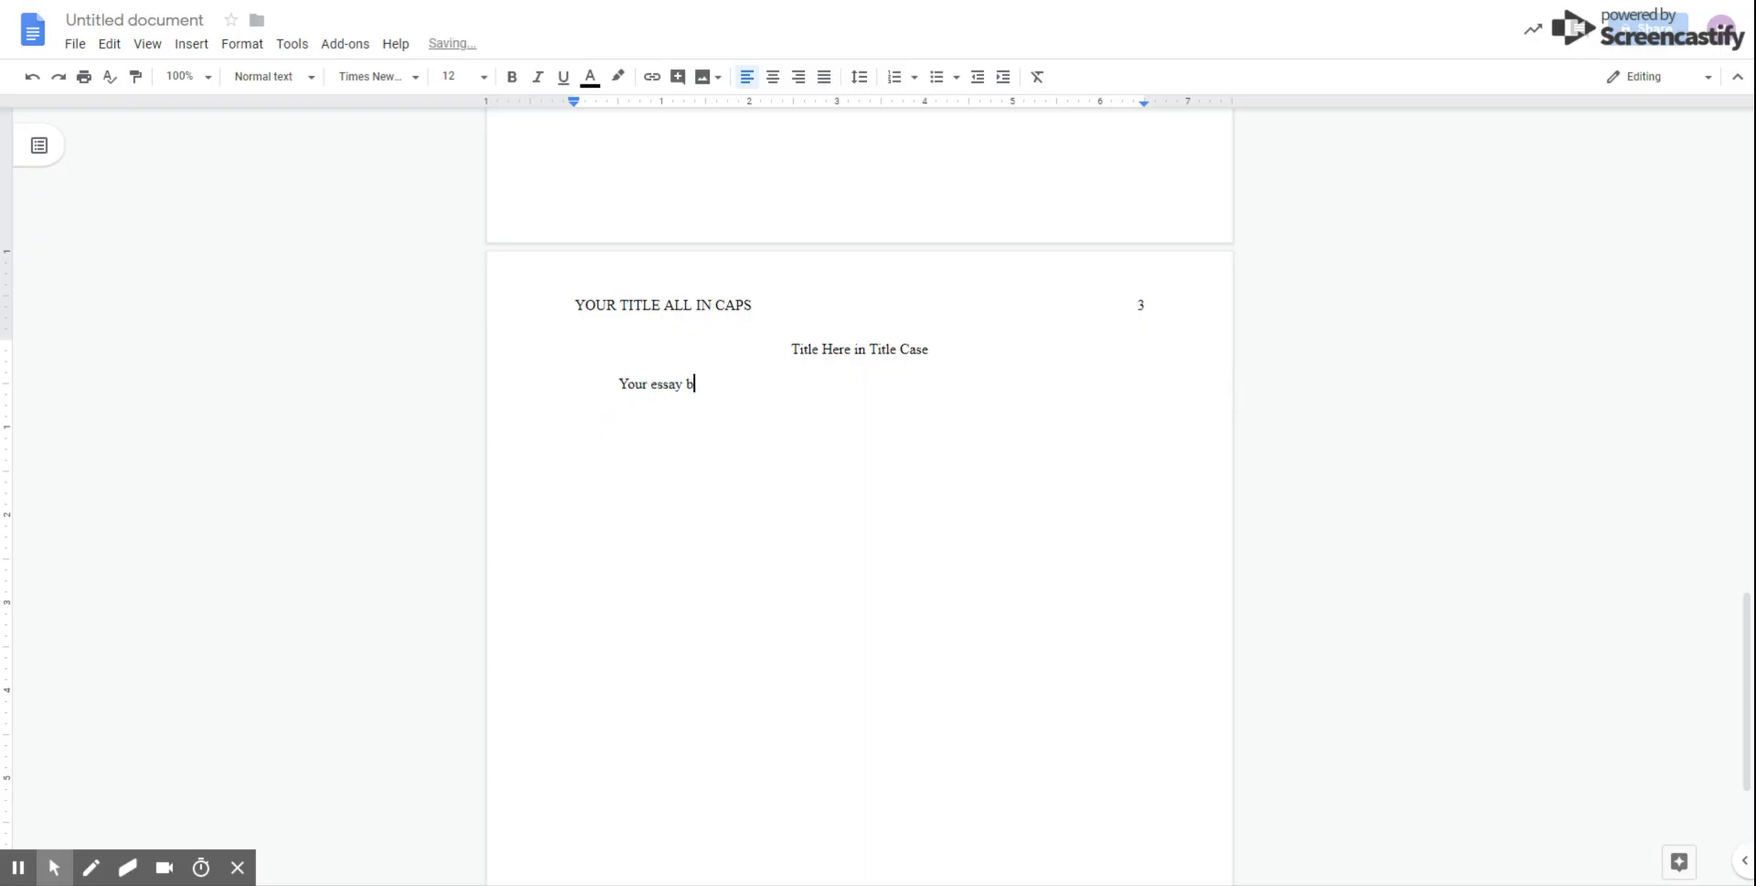
text(egins here.)
Check the document's four page margins in the page setup and accept the settings.
scroll(860, 494, down, 2)
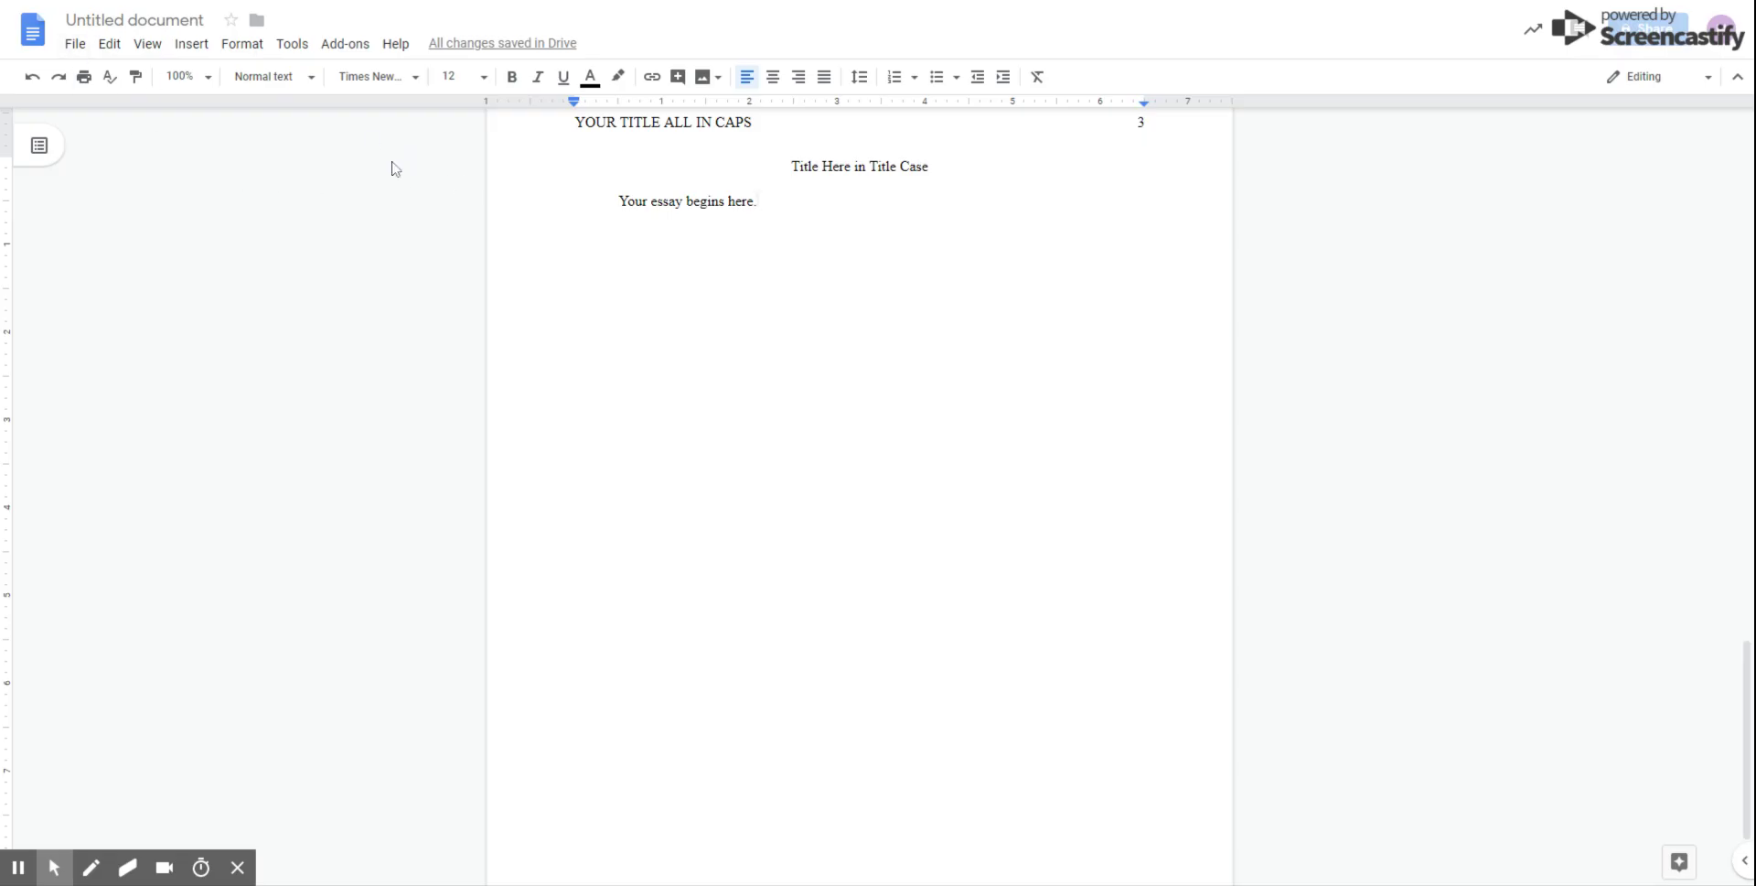
click(73, 47)
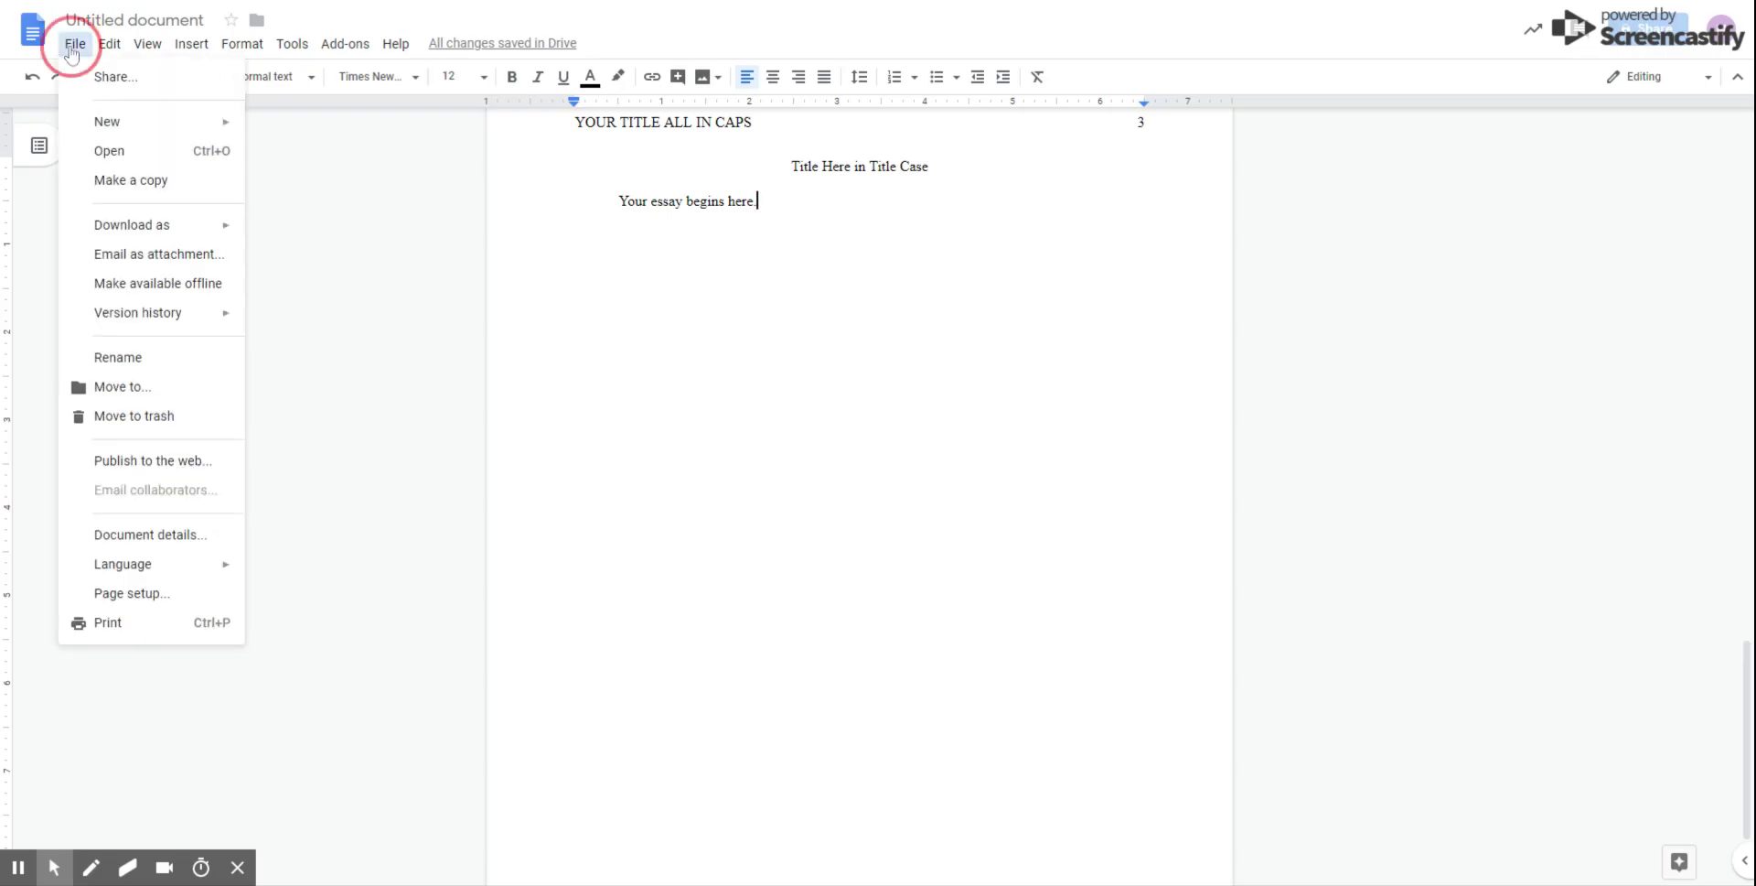
click(180, 594)
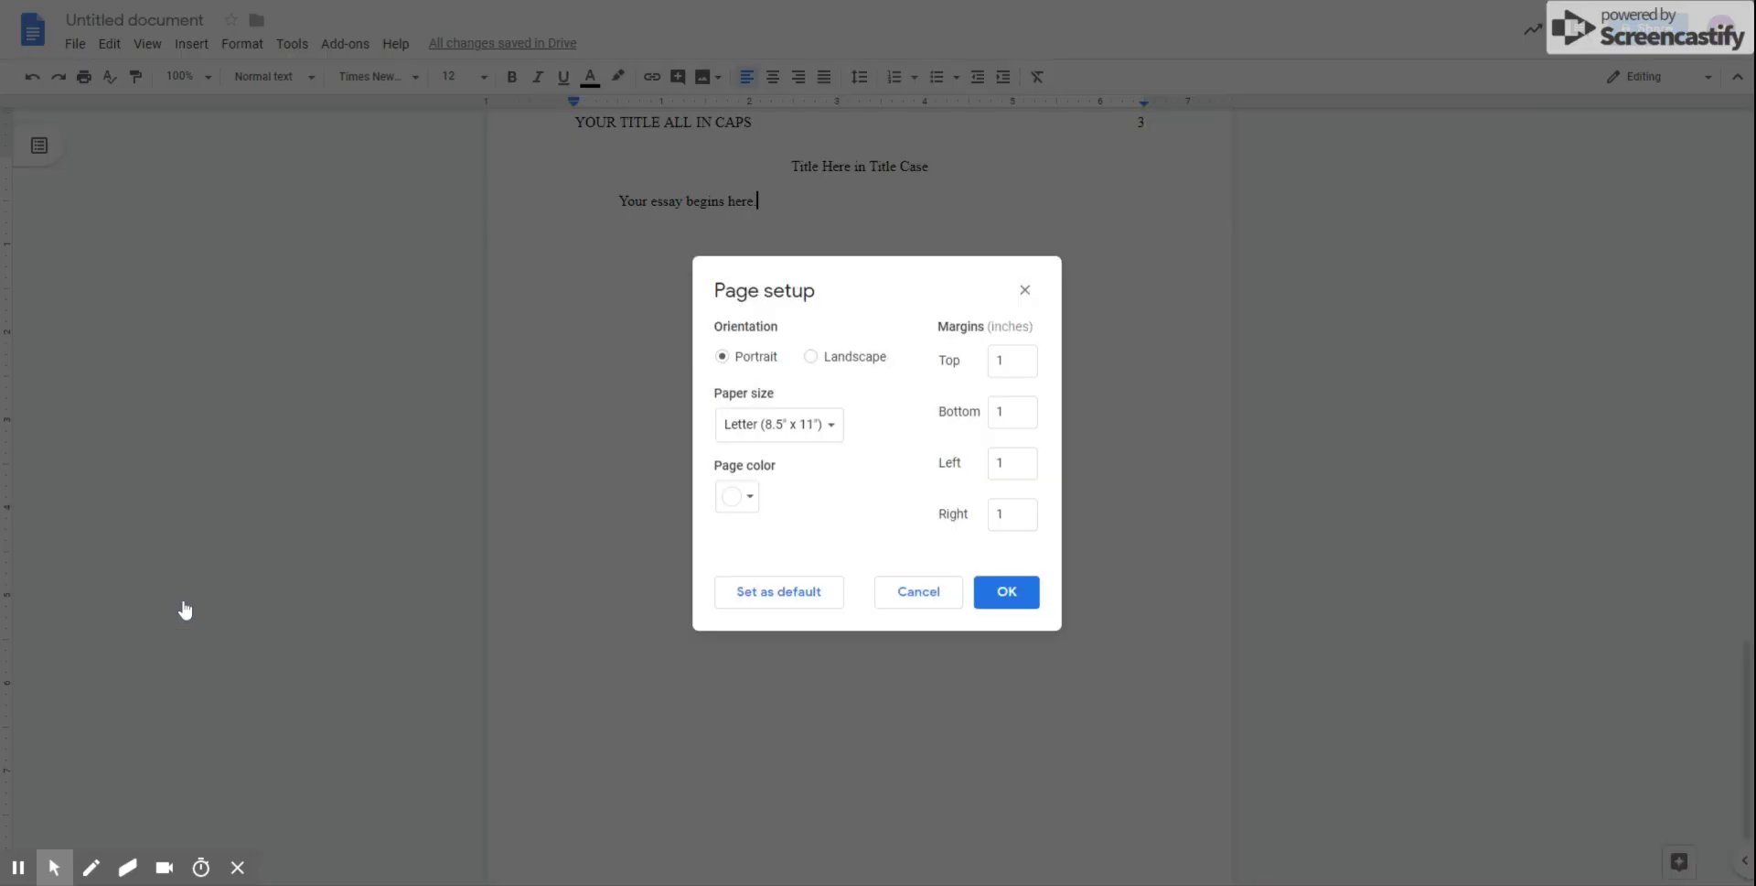
double_click(933, 375)
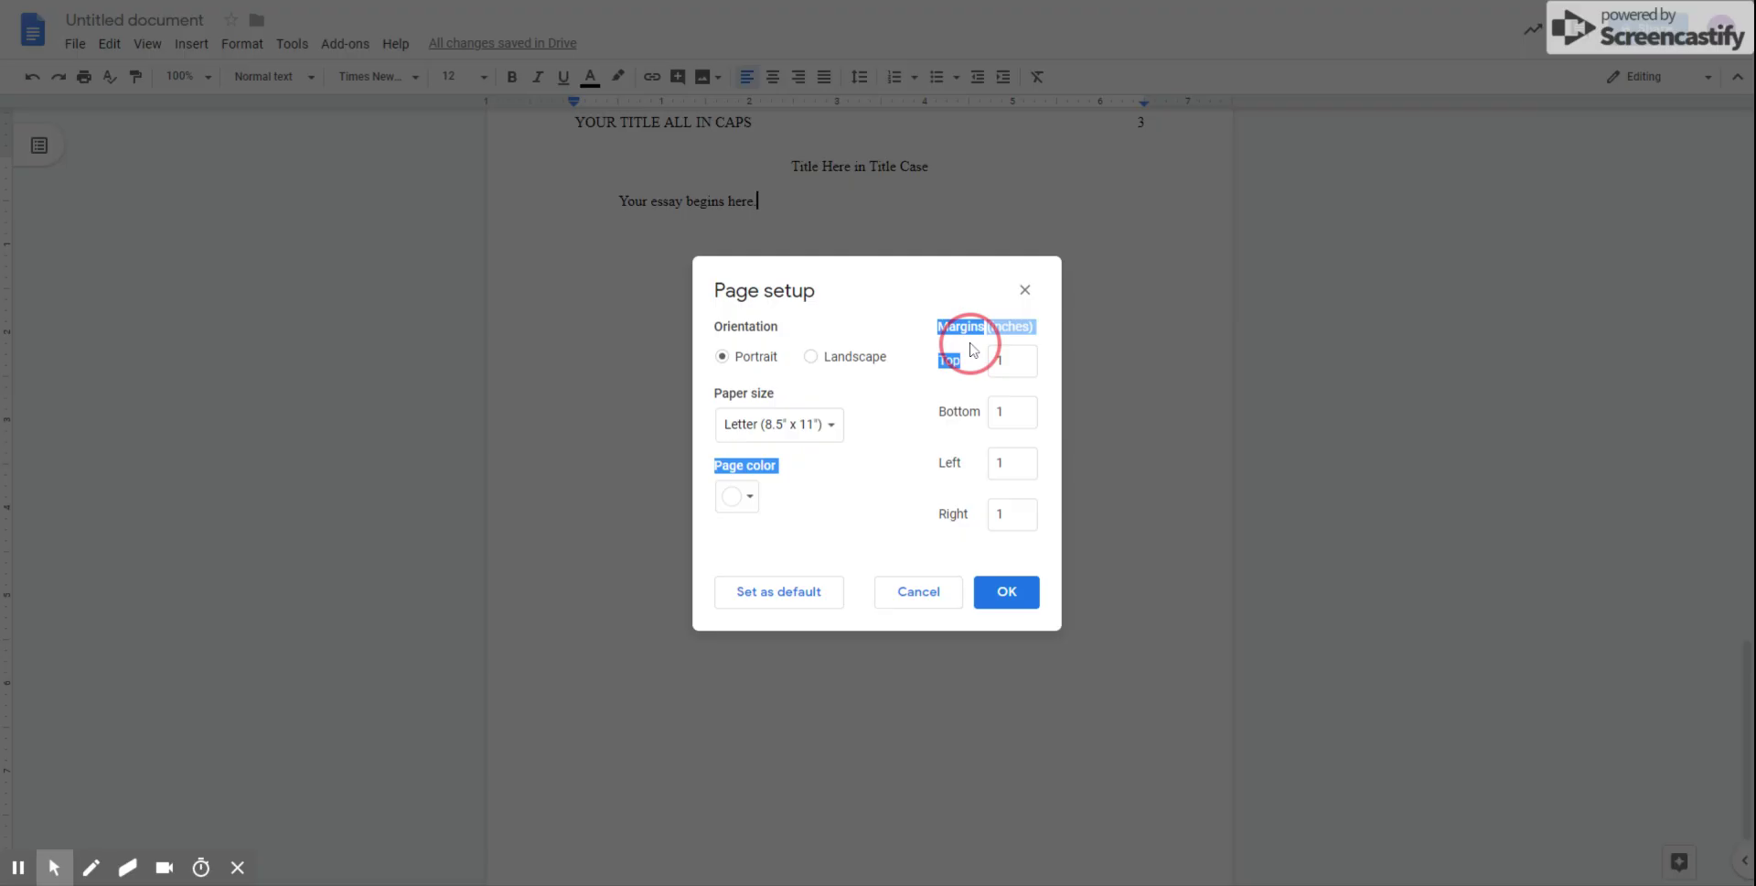
drag(970, 348, 980, 478)
click(887, 489)
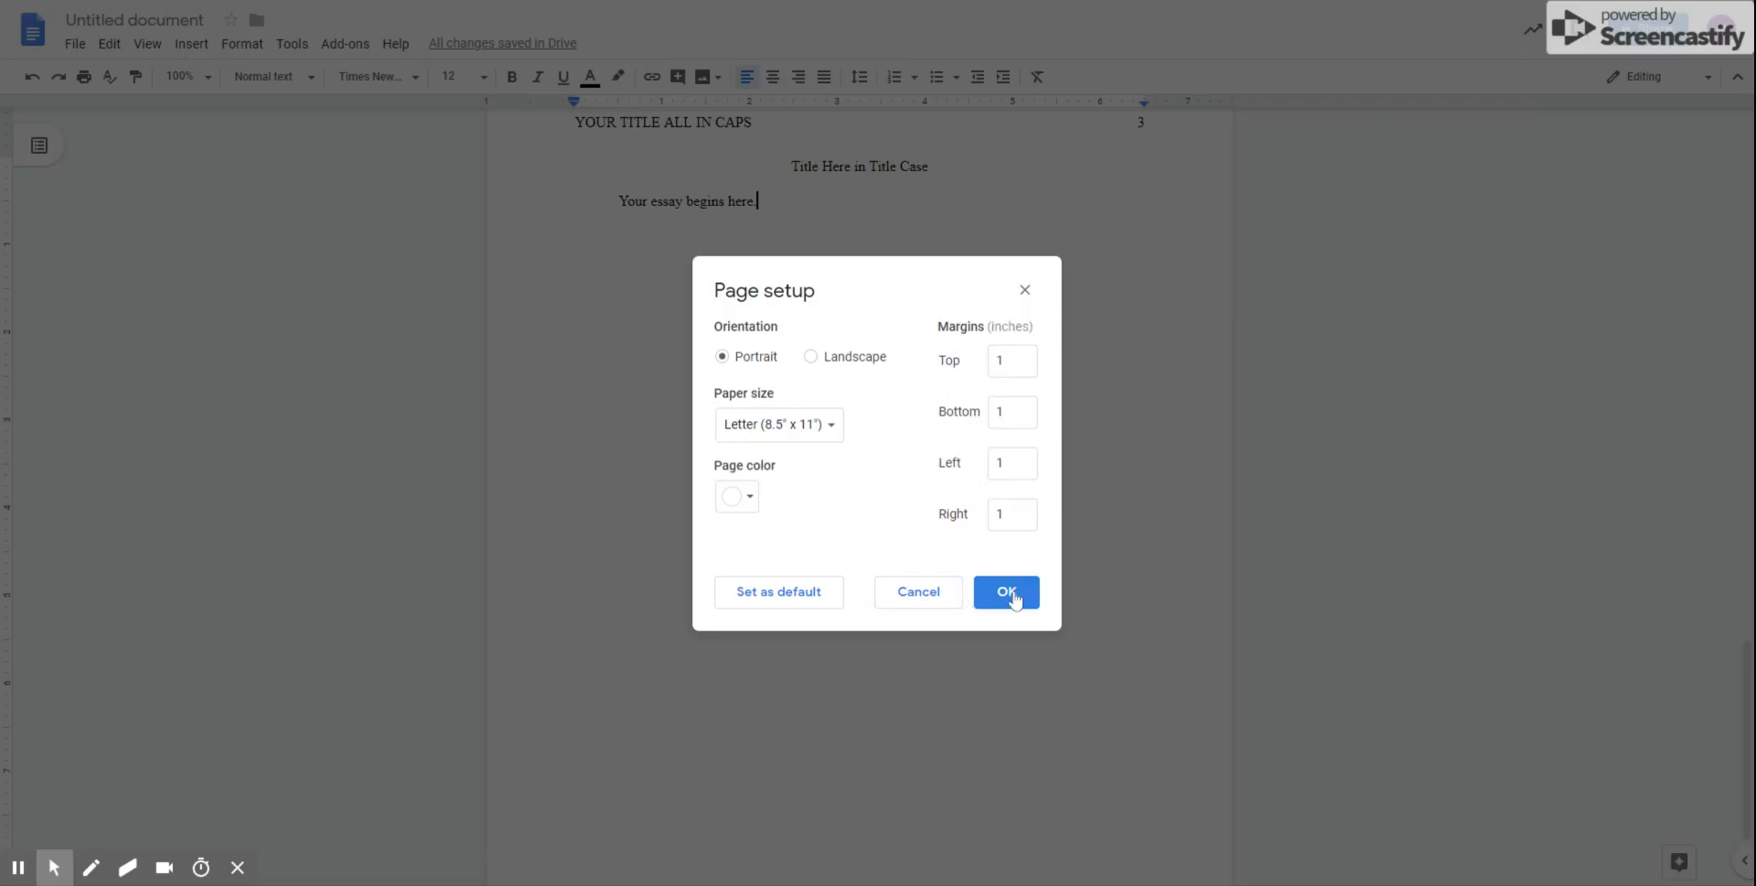
drag(1043, 357, 1035, 309)
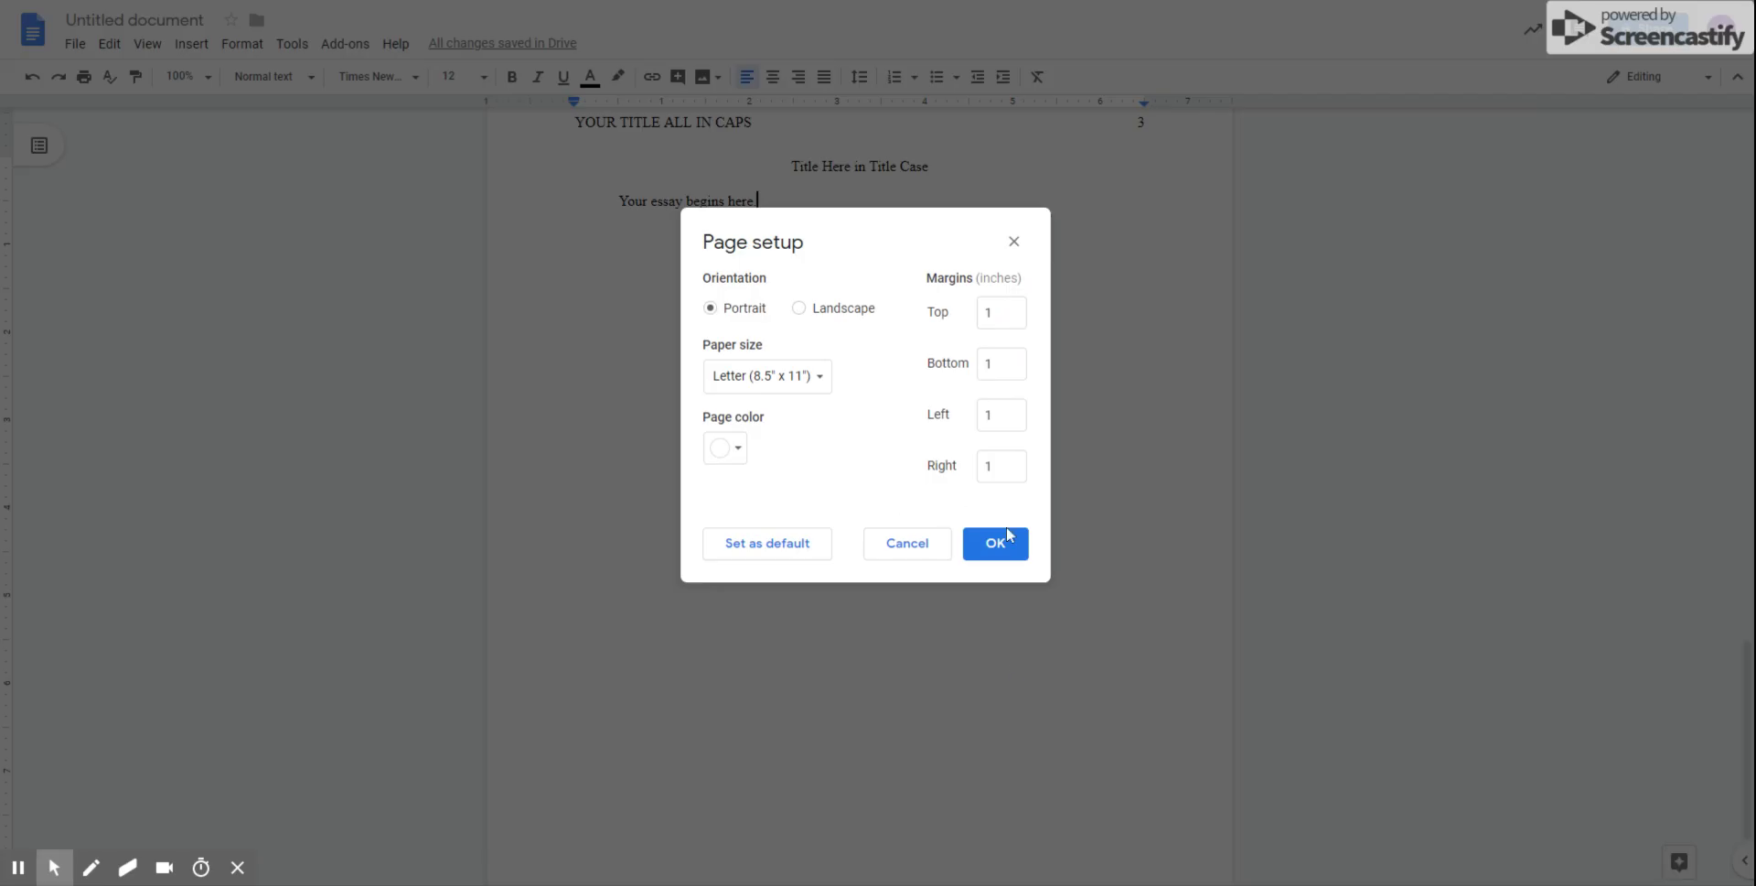
click(1006, 539)
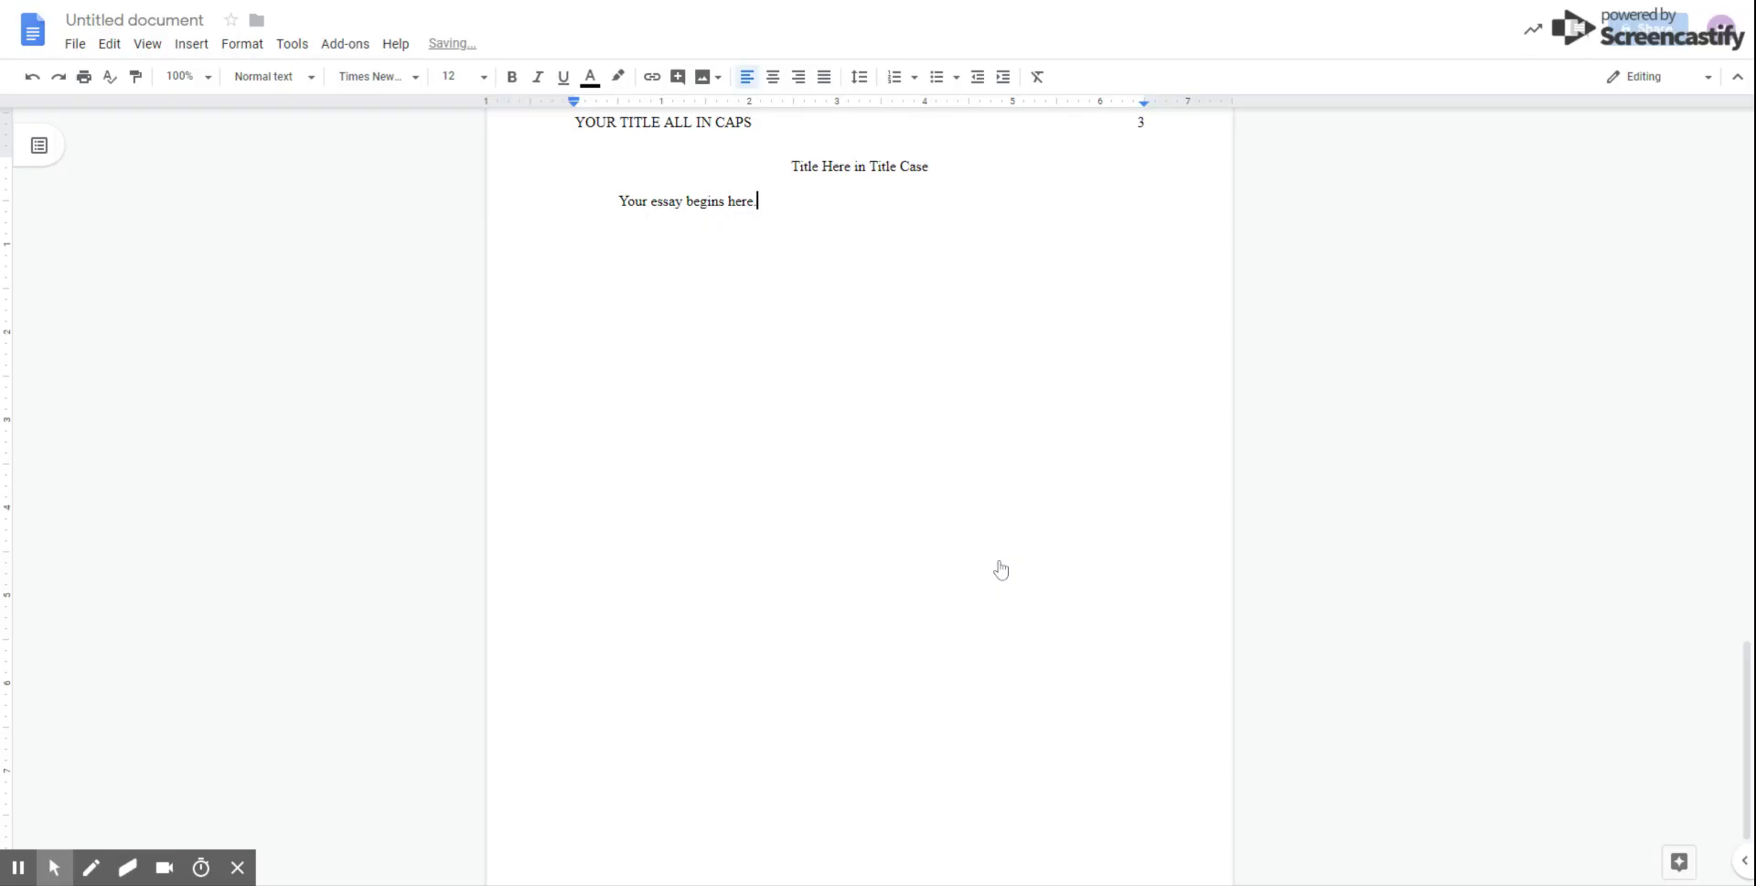
Add blank lines after the essay paragraph on page 3 and insert a page break to start page 4.
key(Return)
key(Return)
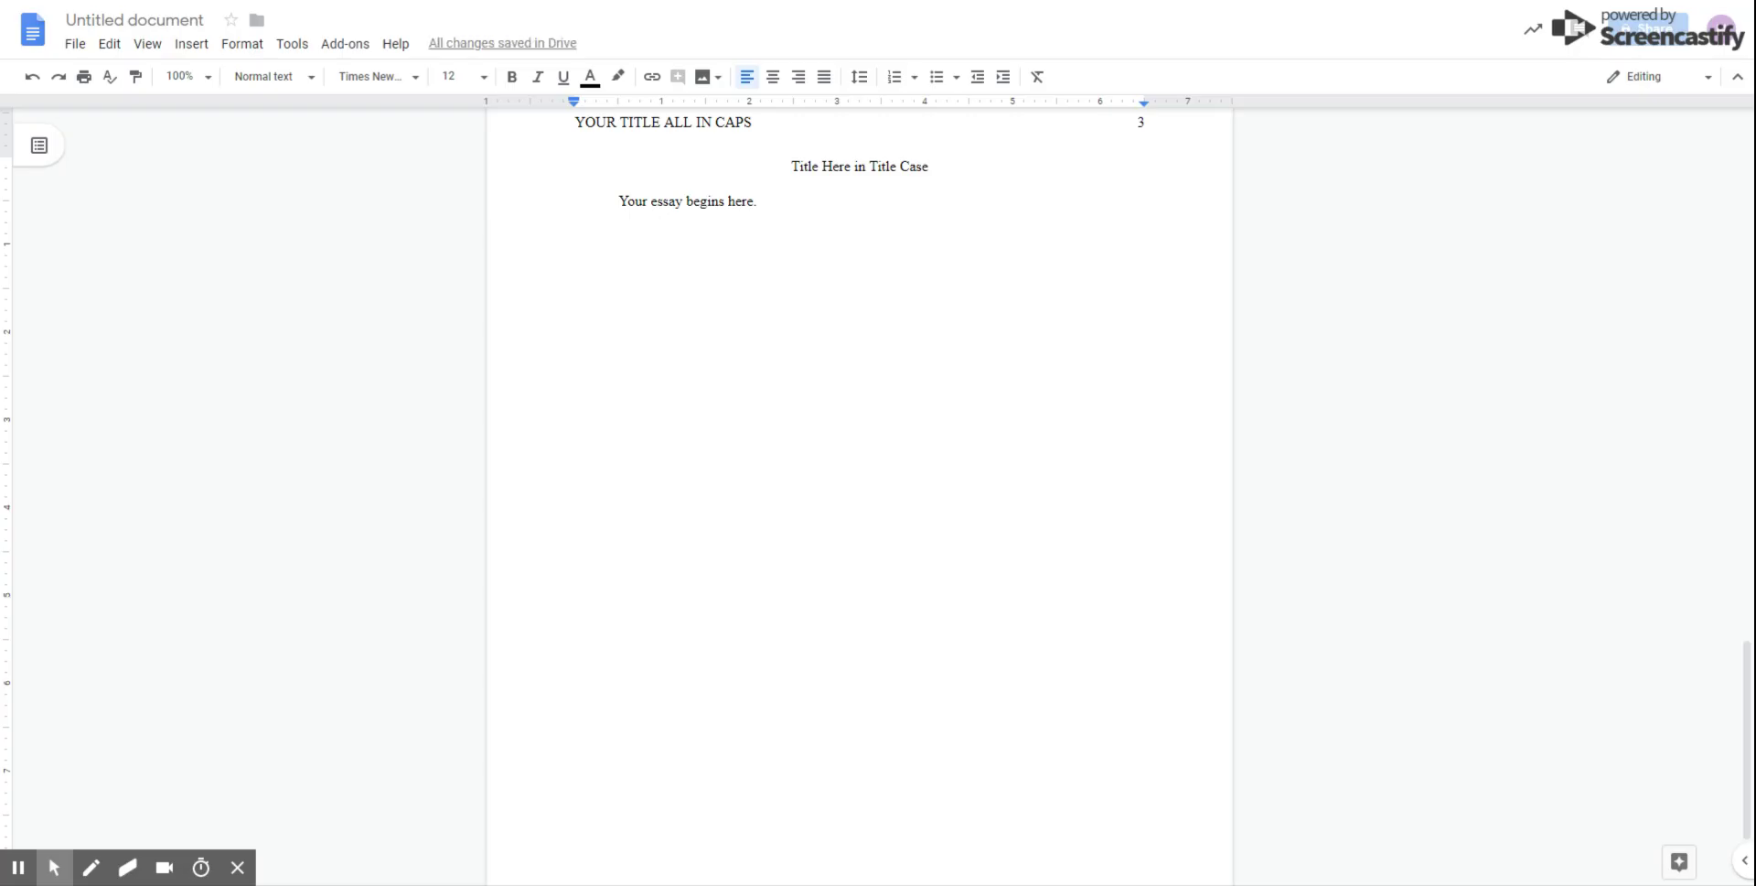
click(849, 291)
click(925, 321)
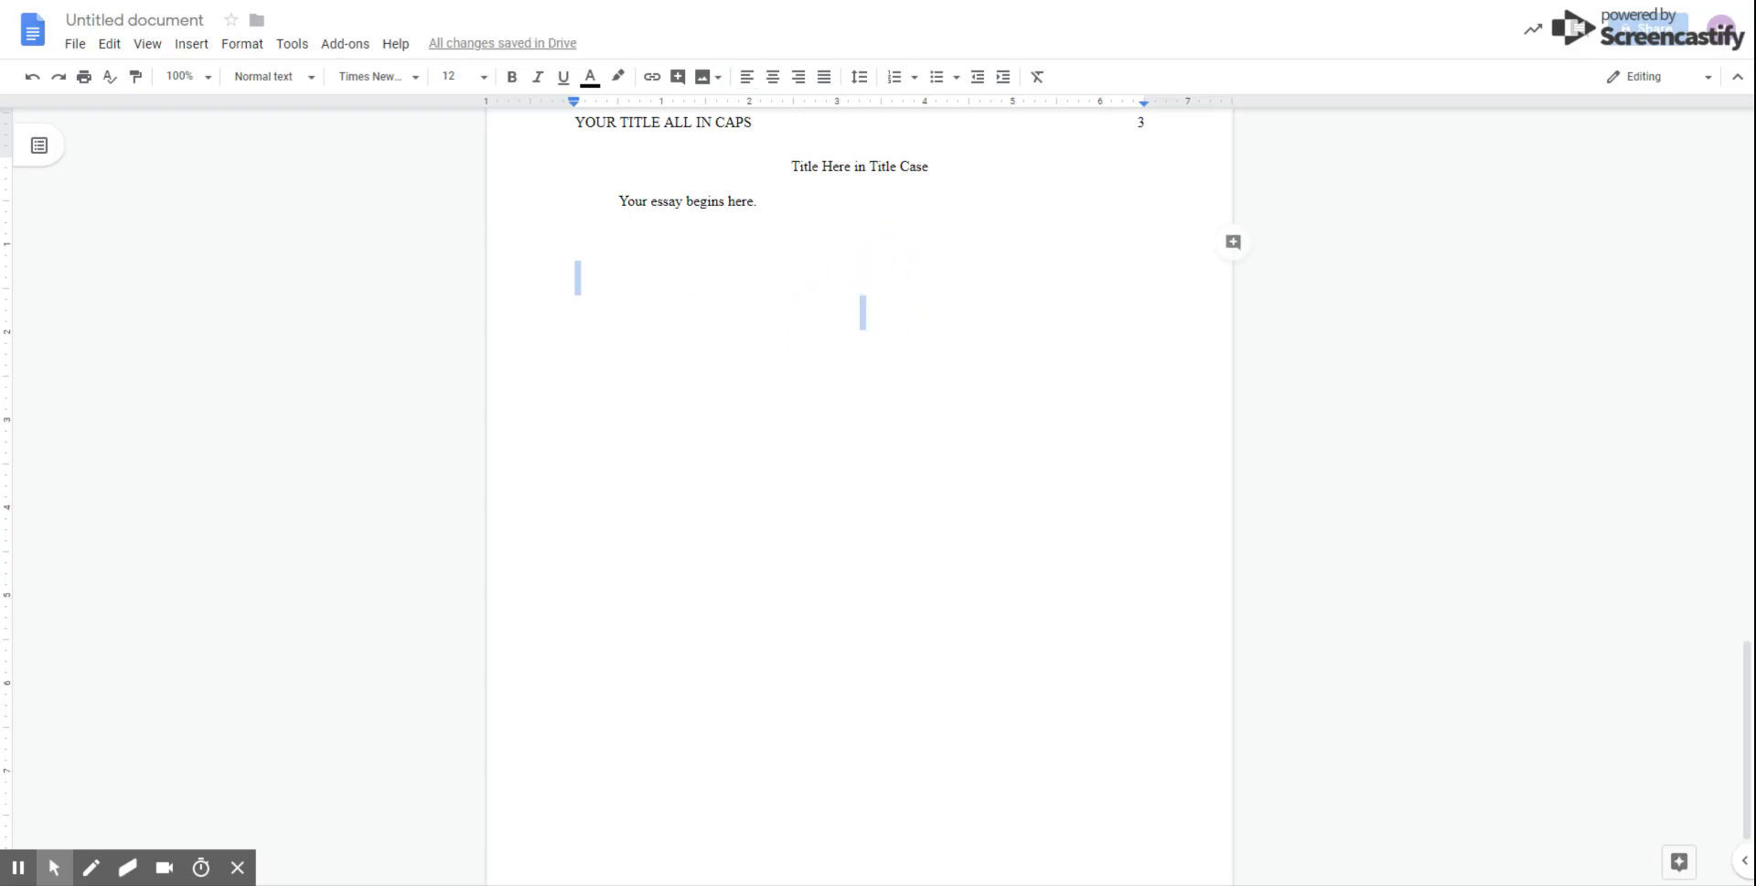
click(616, 258)
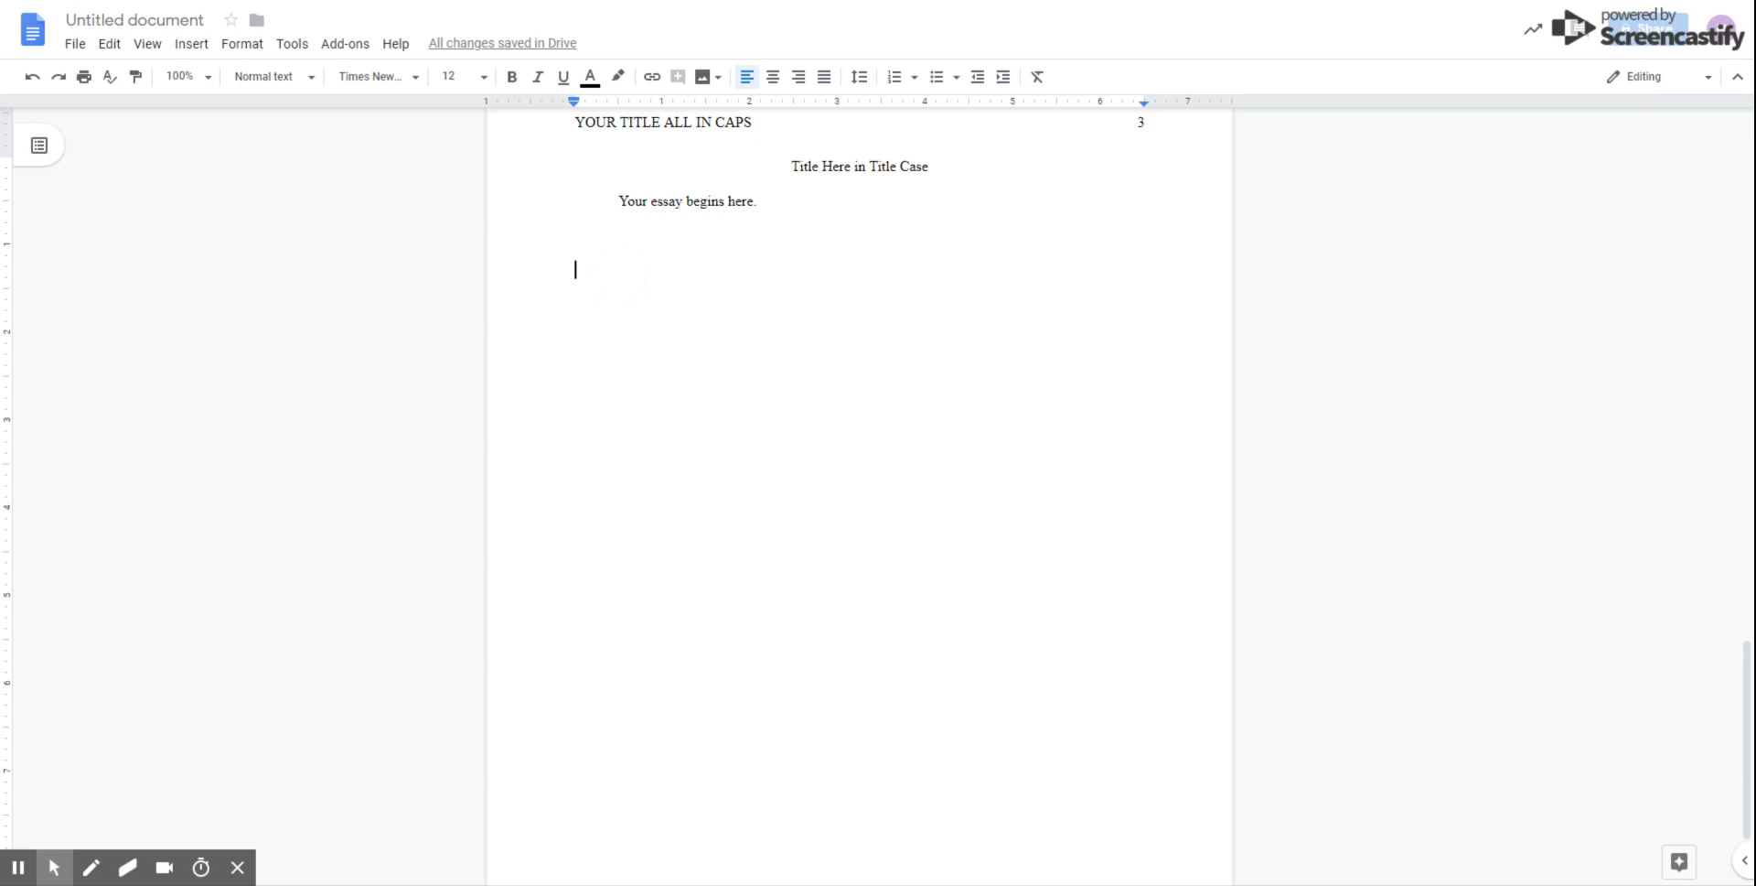
key(ctrl+Return)
scroll(860, 494, down, 6)
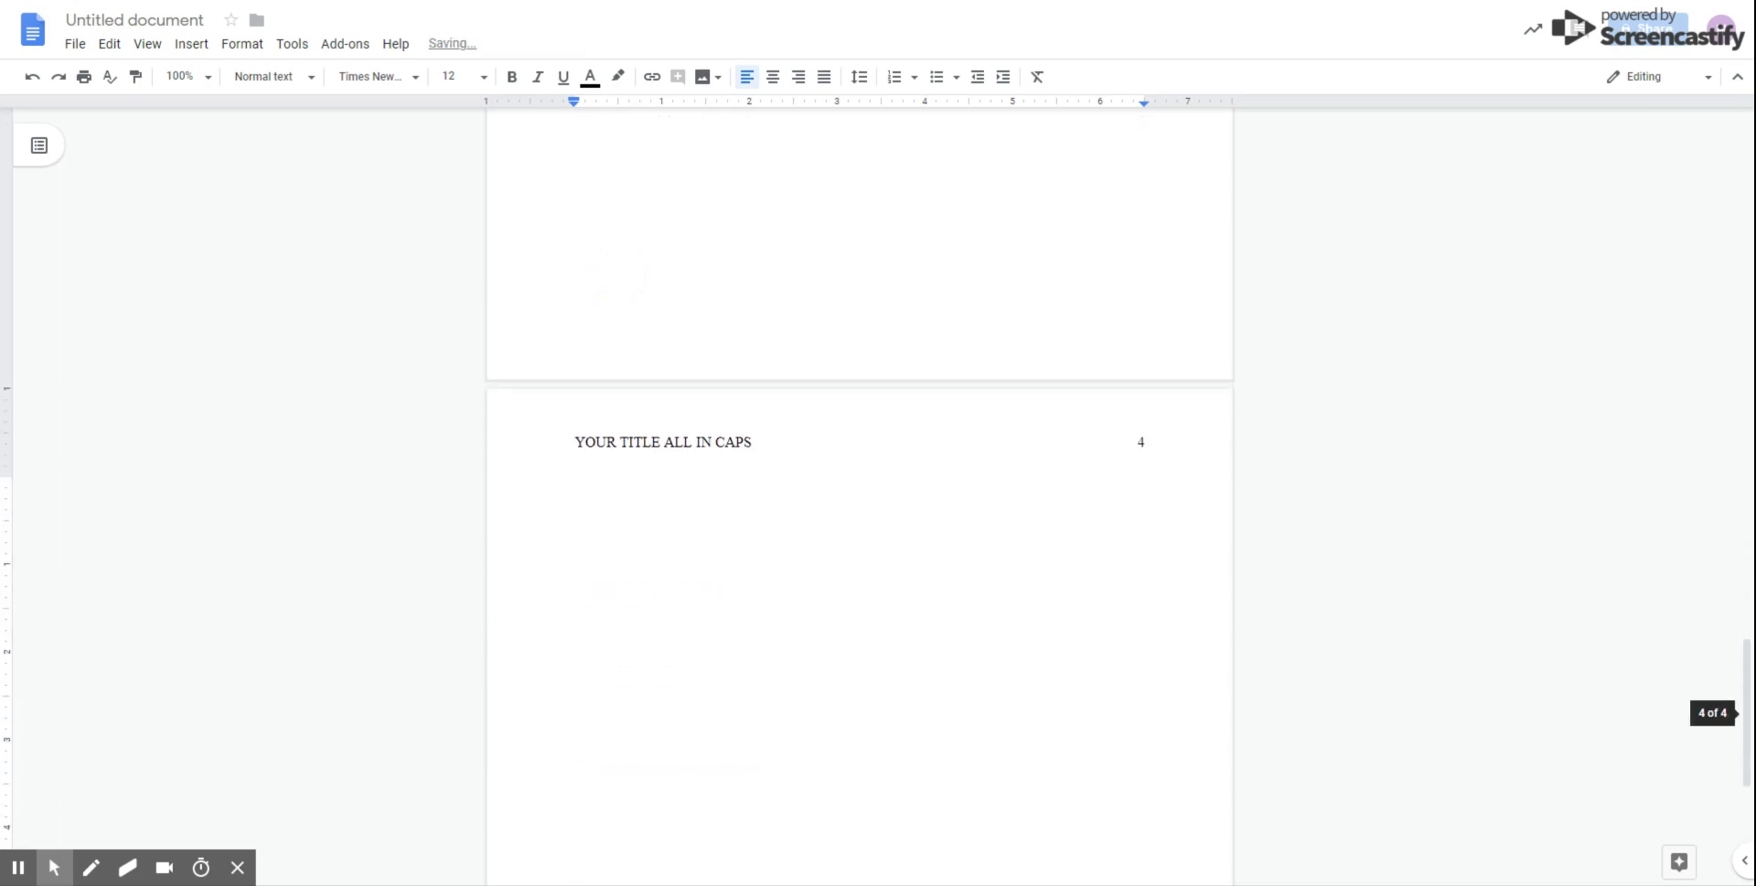
scroll(860, 494, down, 1)
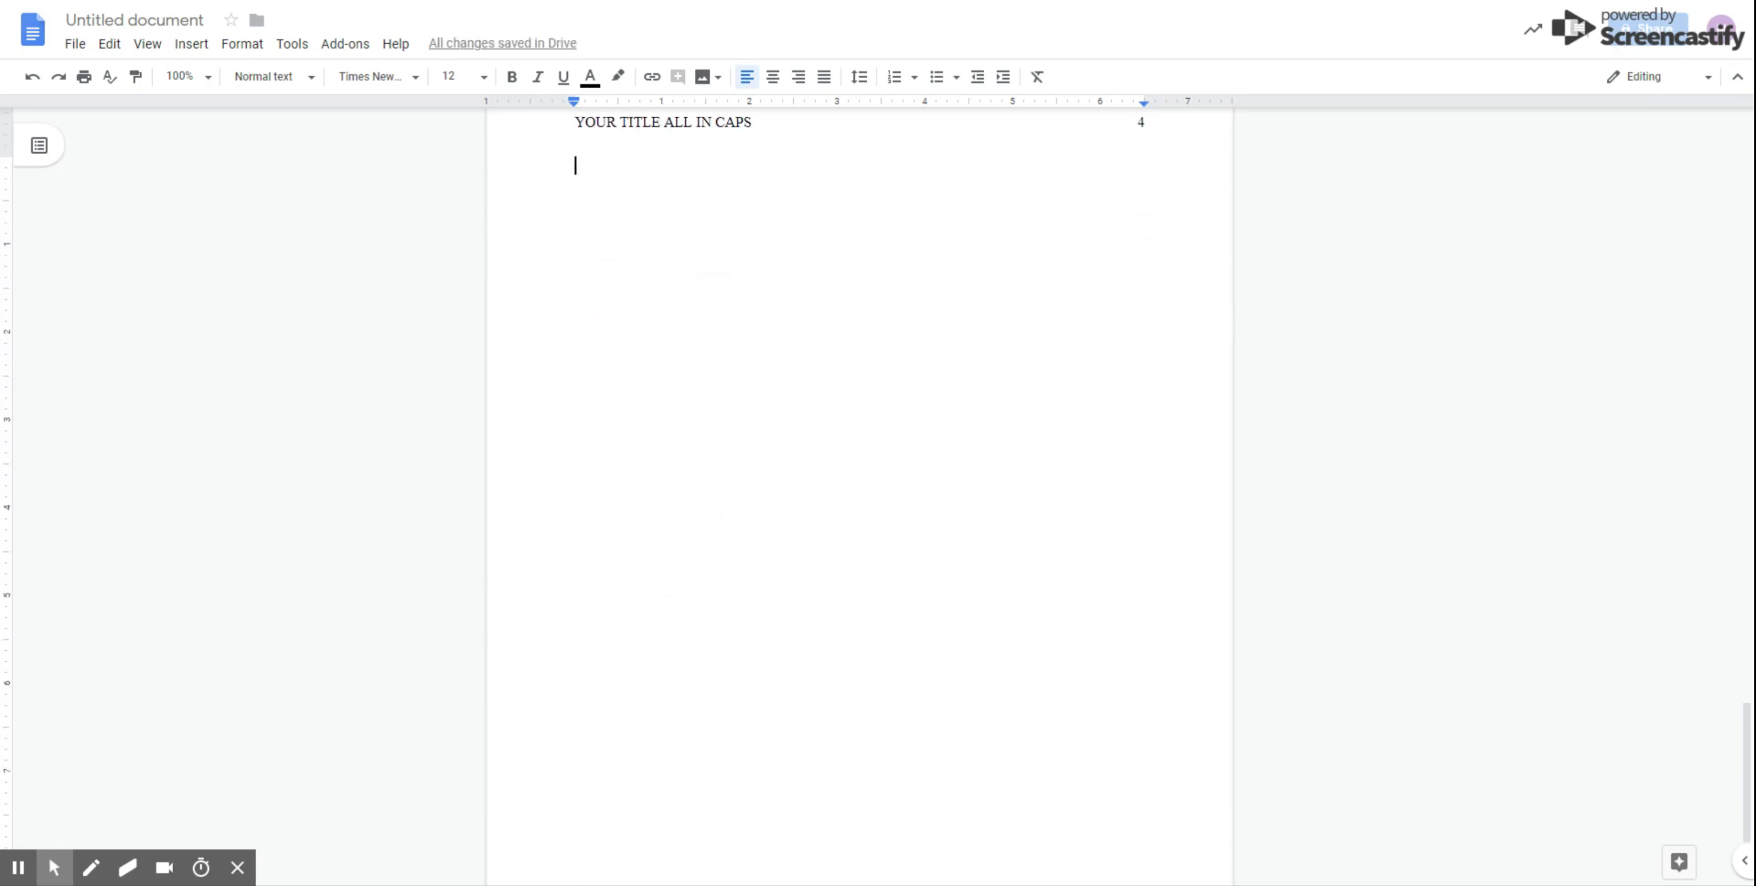
Enter the centered heading "References" at the top of page 4 and start a new line.
click(776, 80)
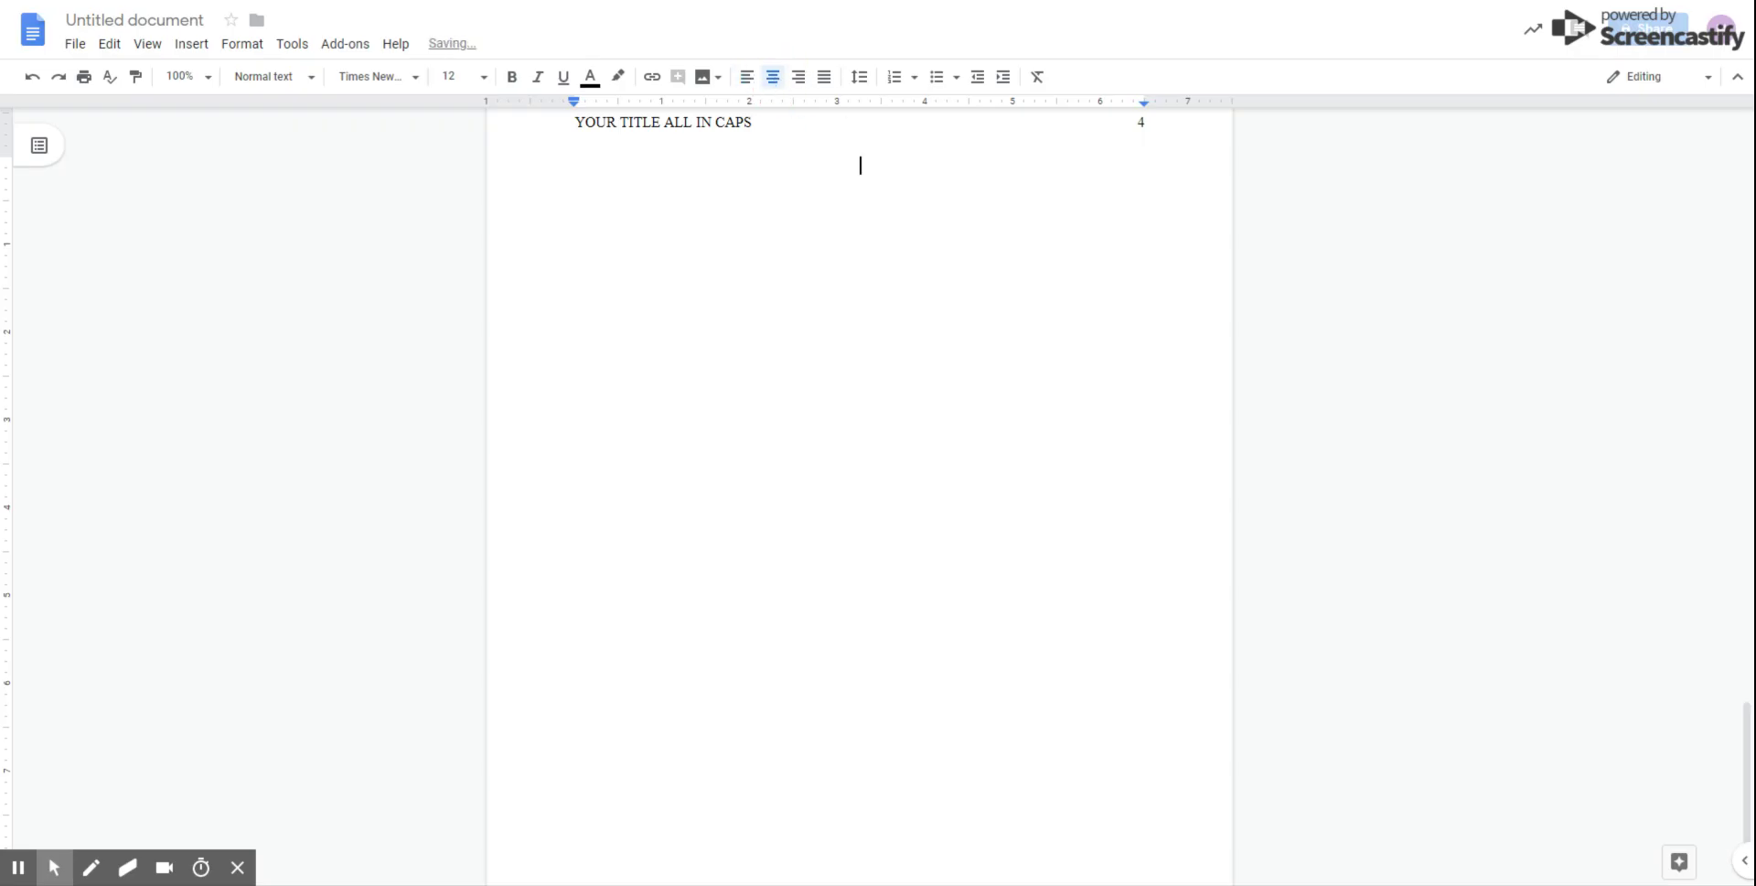
scroll(860, 494, up, 1)
scroll(859, 494, down, 1)
text(References)
key(Return)
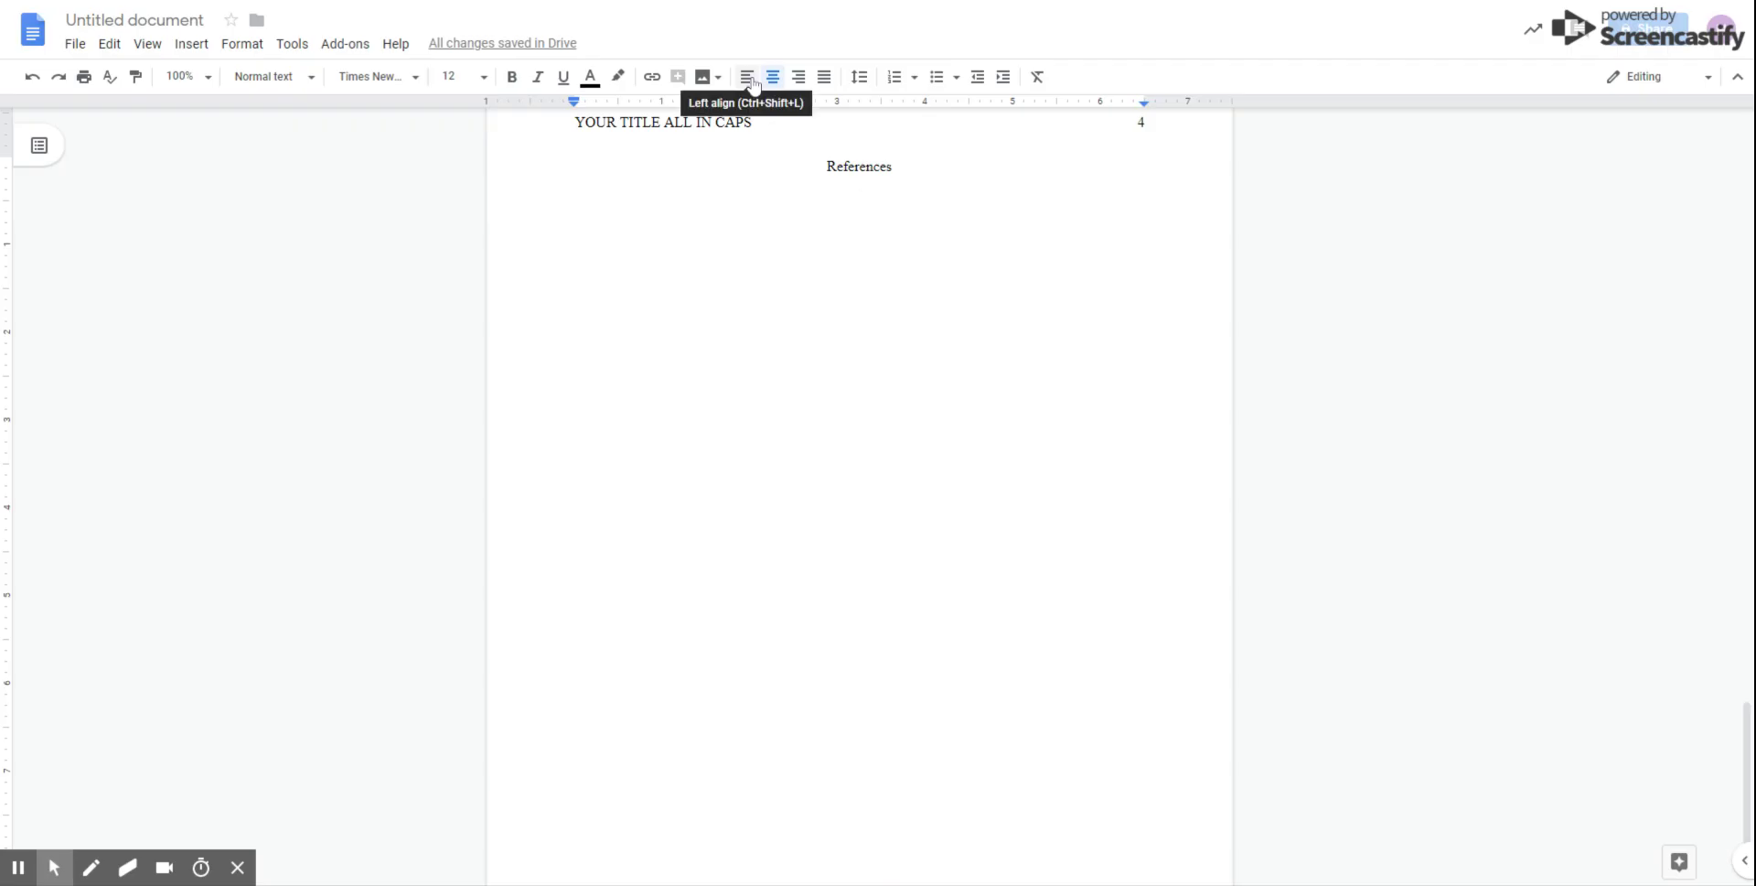
Add left-aligned citation "Author, L. N. (2018). This is the title of a book: This is the subtitle for that book, which is rather long. Bismarck, ND: Publisher.".
click(747, 82)
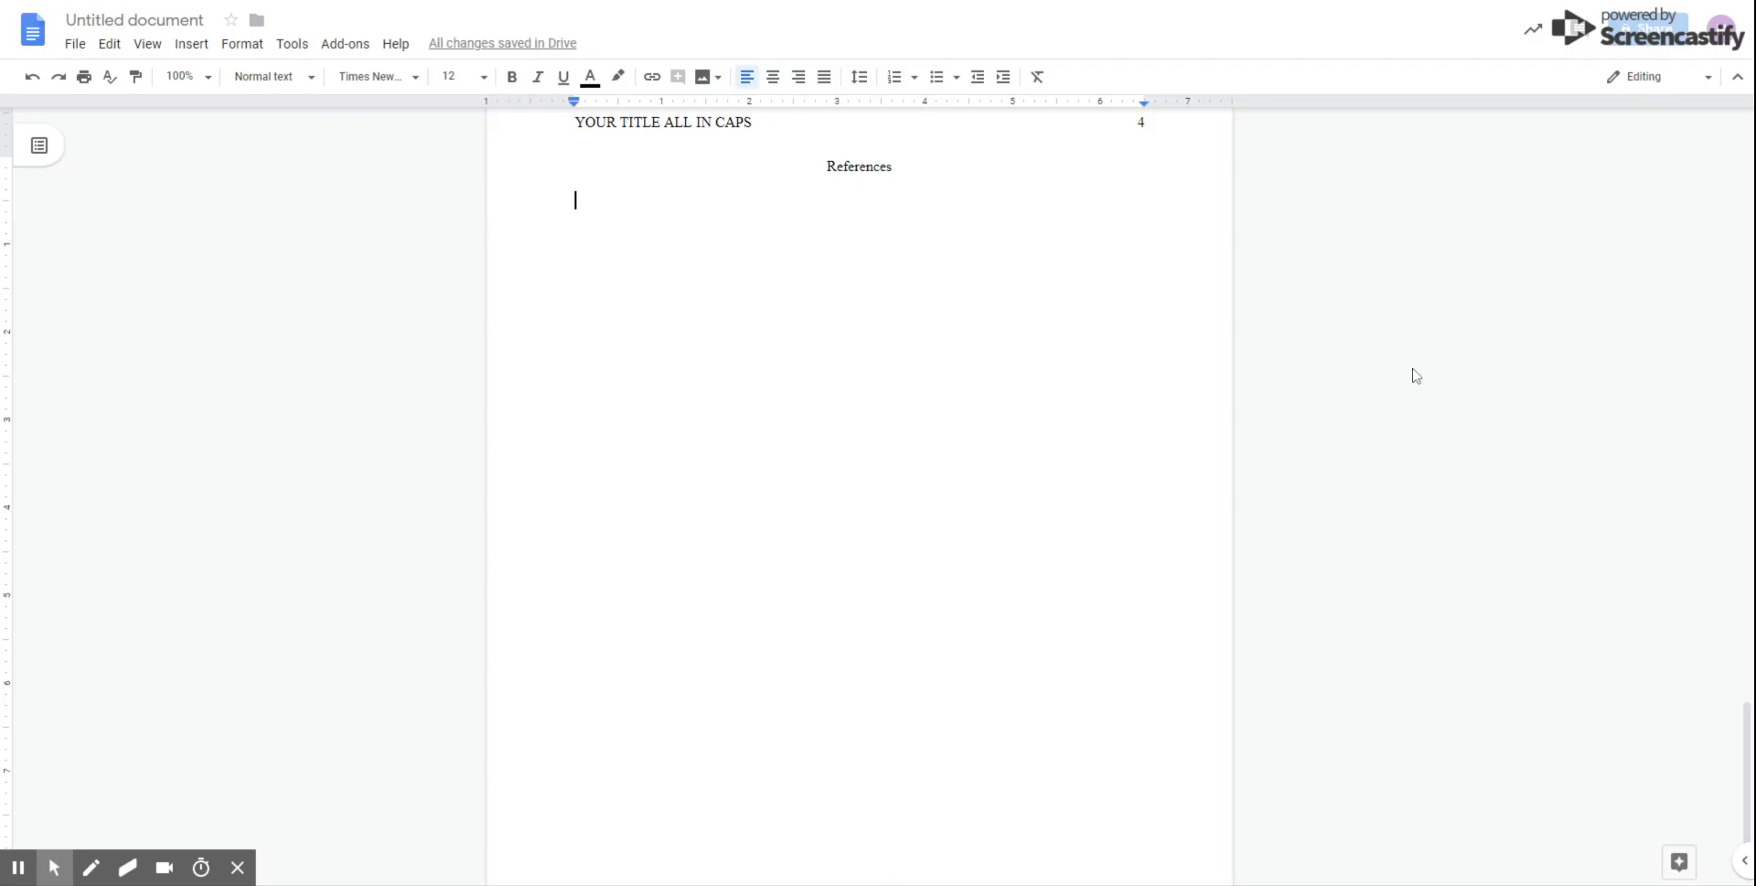
text(Author, L. N. (2018). This is the title of a book: This is the subtitle for that book, which is rather long. Bismarck, ND: Publisher.)
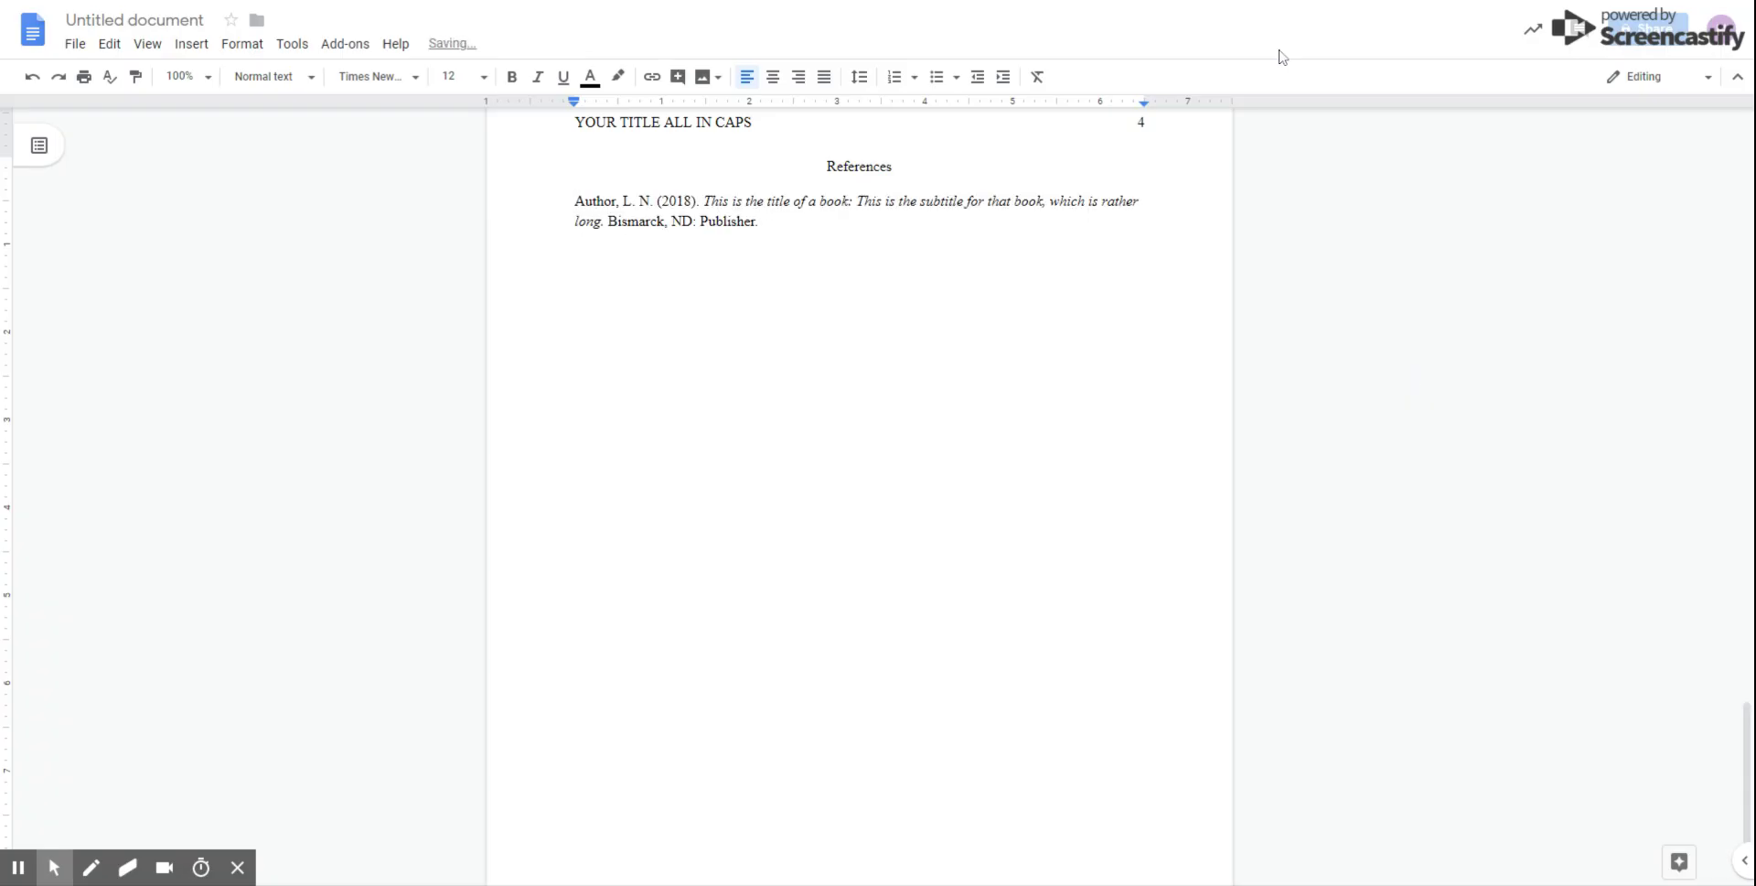
Apply double line spacing to the References heading and the book citation on page 4.
drag(576, 181, 841, 243)
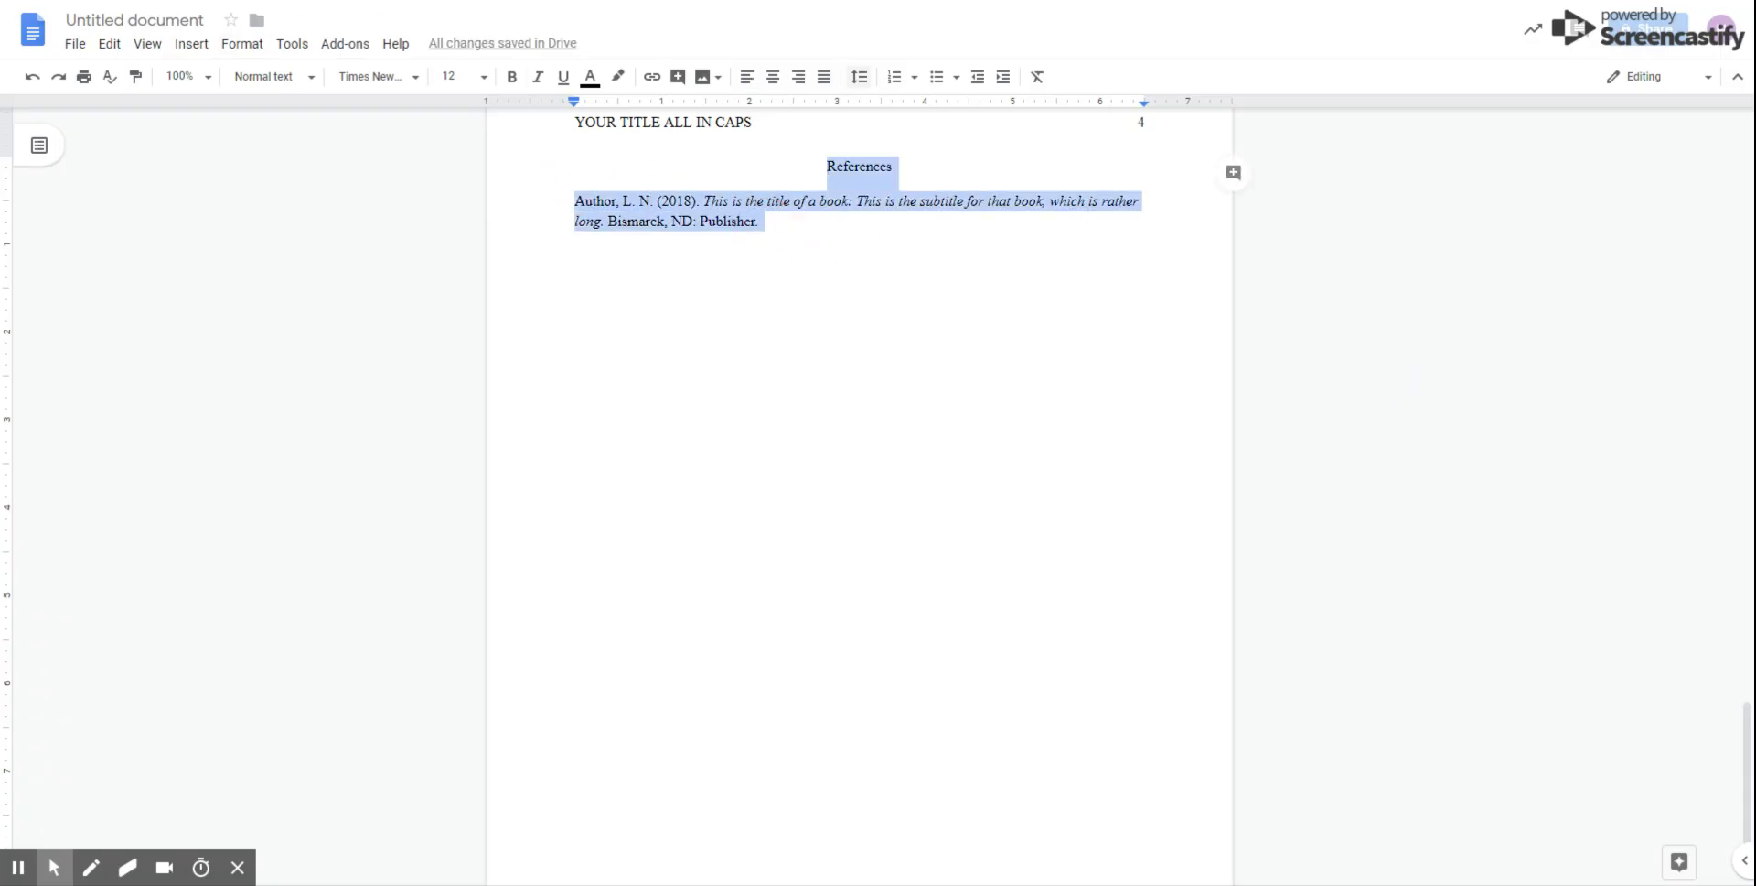
click(859, 77)
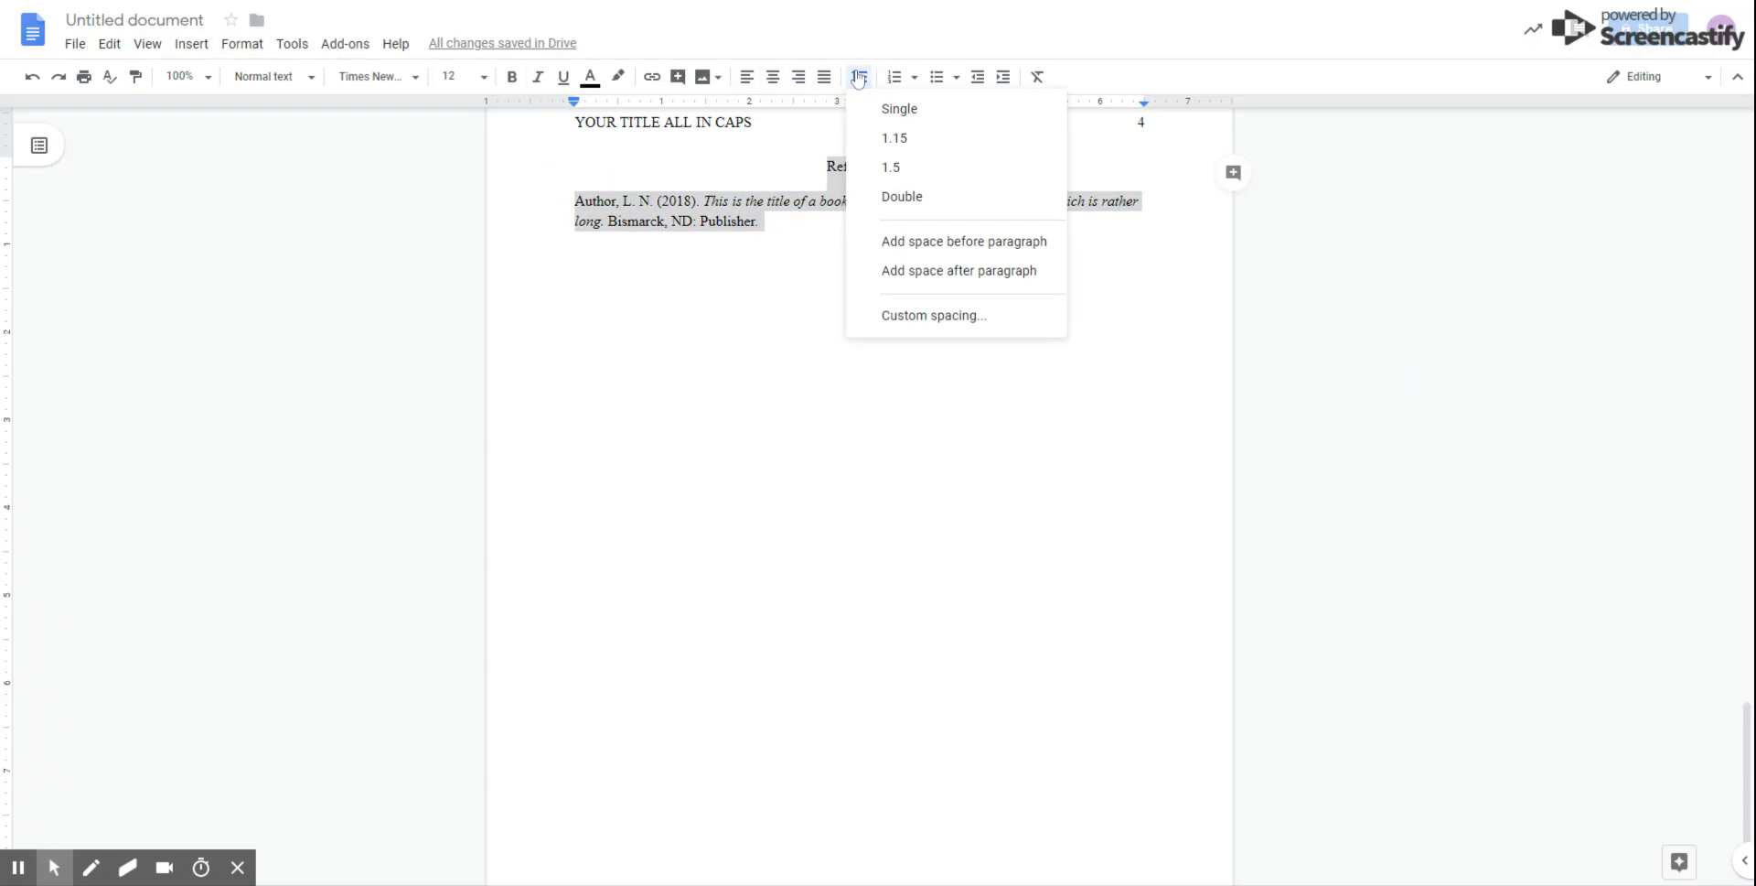
click(926, 201)
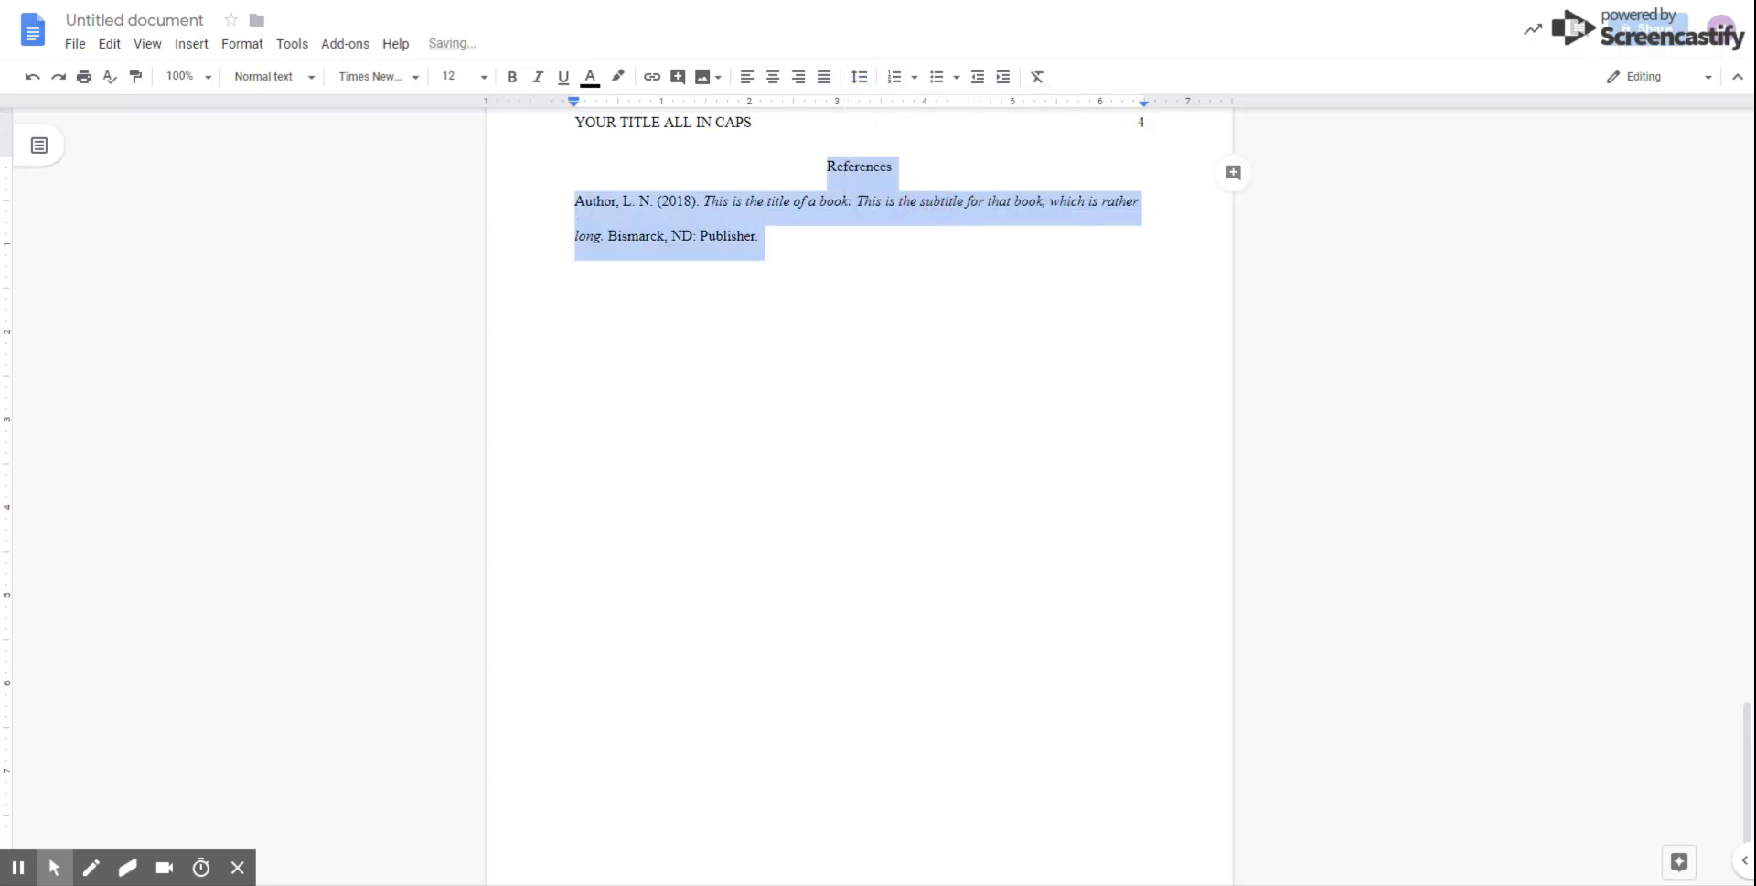
click(862, 269)
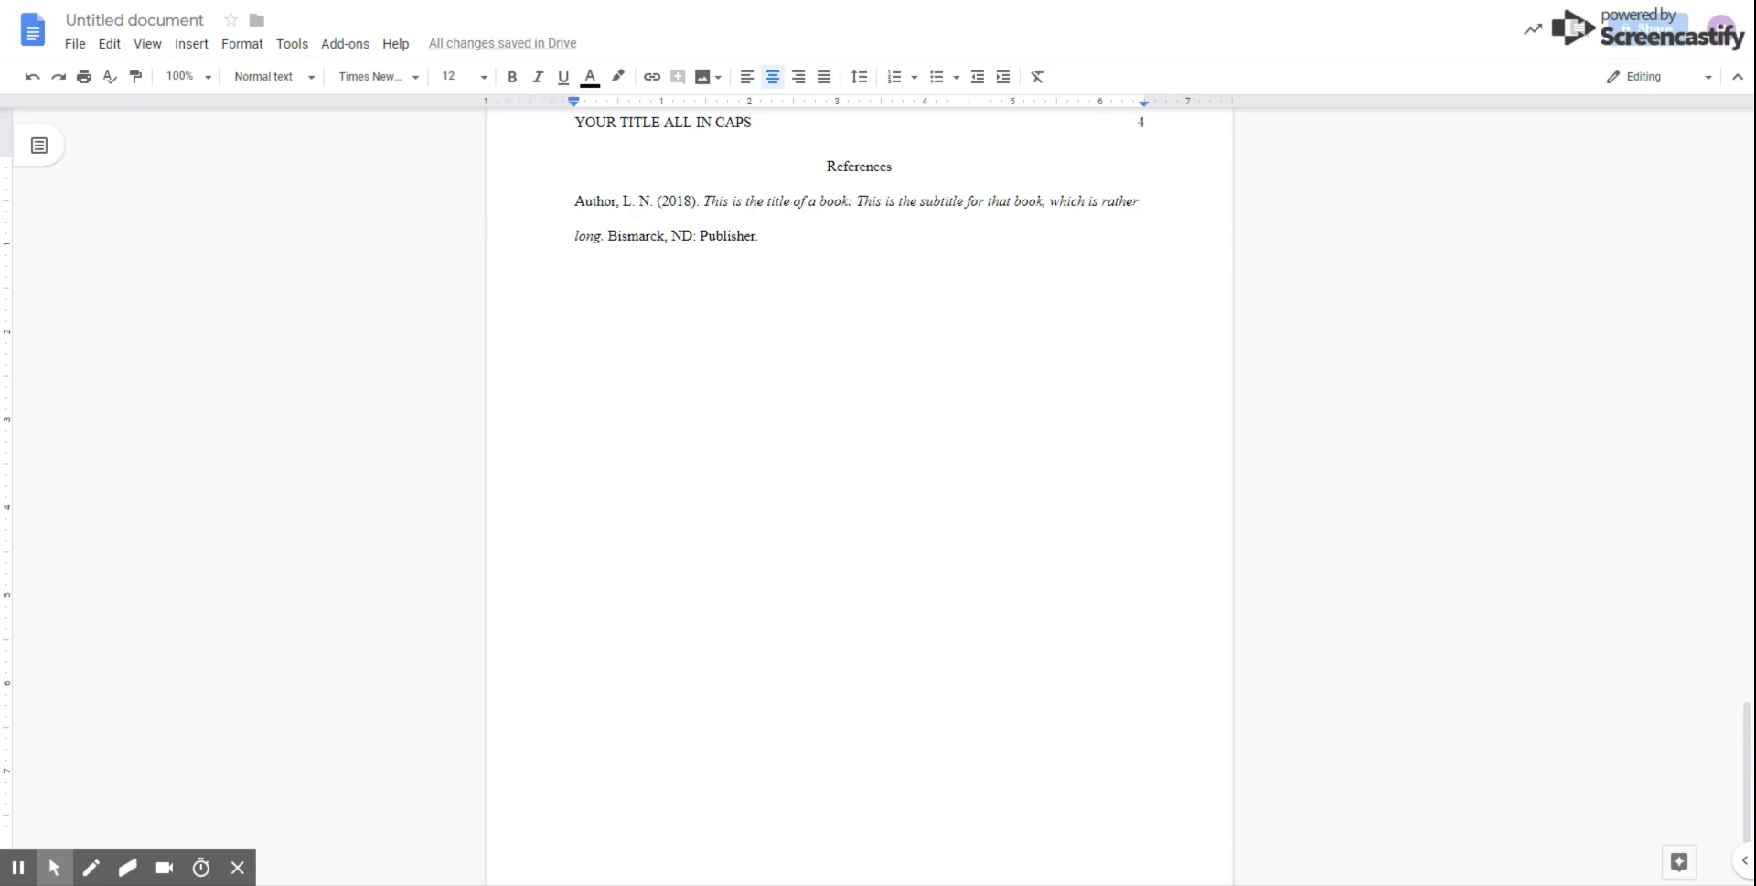
Give the book citation a 0.5-inch hanging indent, keeping its first line at the page margin.
click(1145, 202)
click(936, 275)
drag(575, 201, 768, 267)
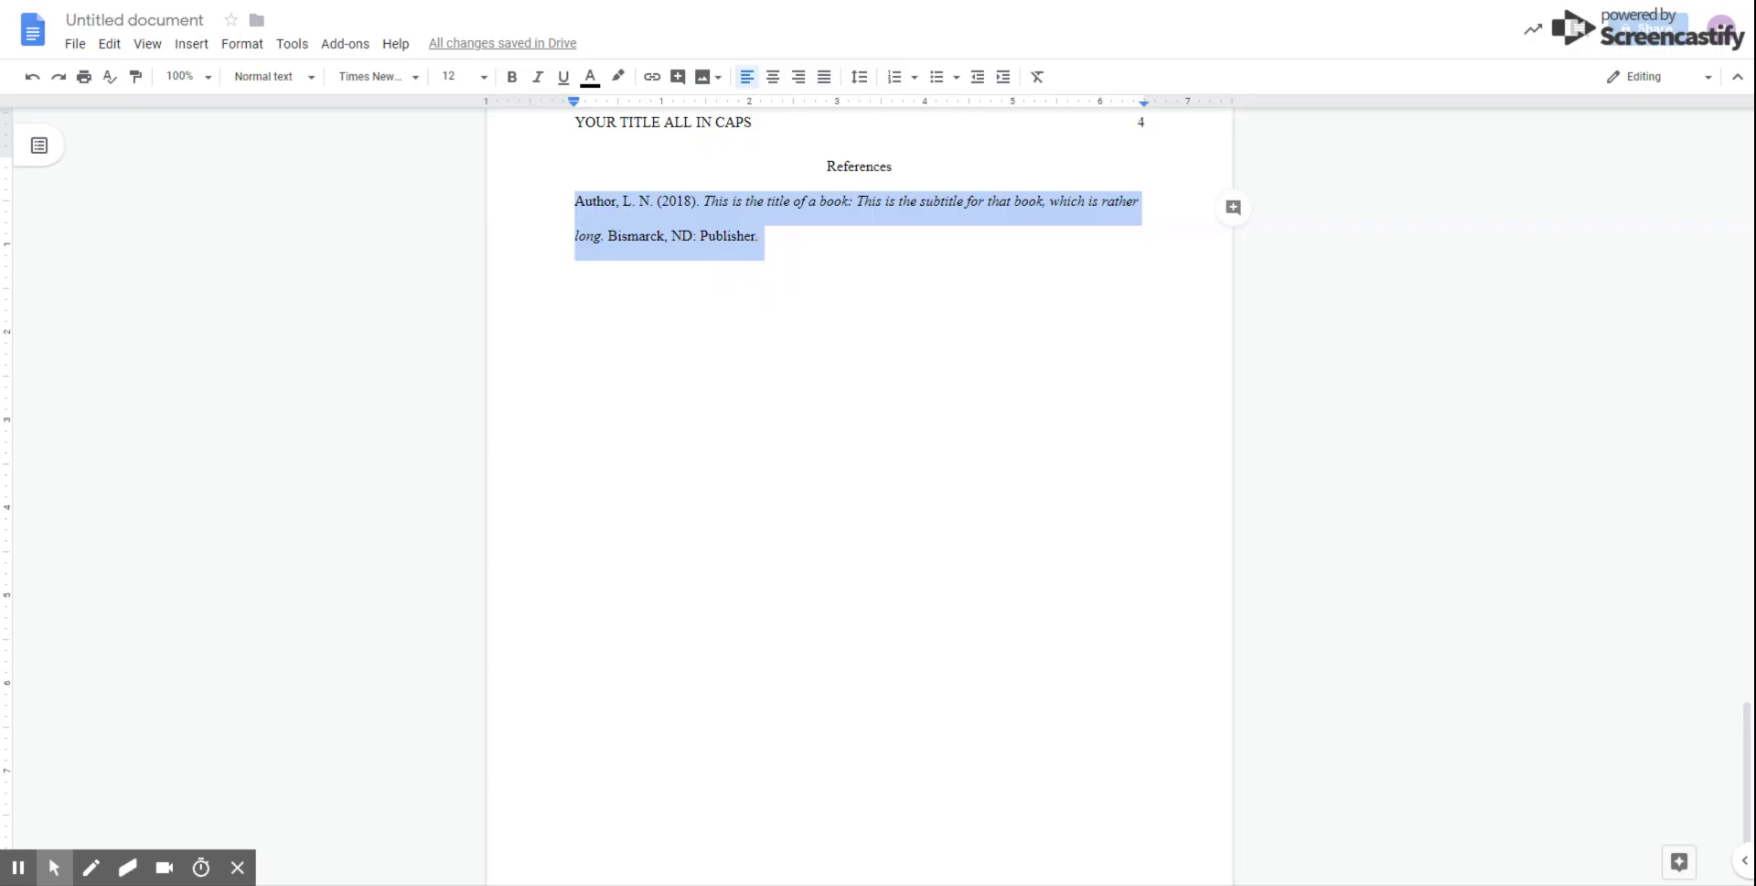
click(1019, 259)
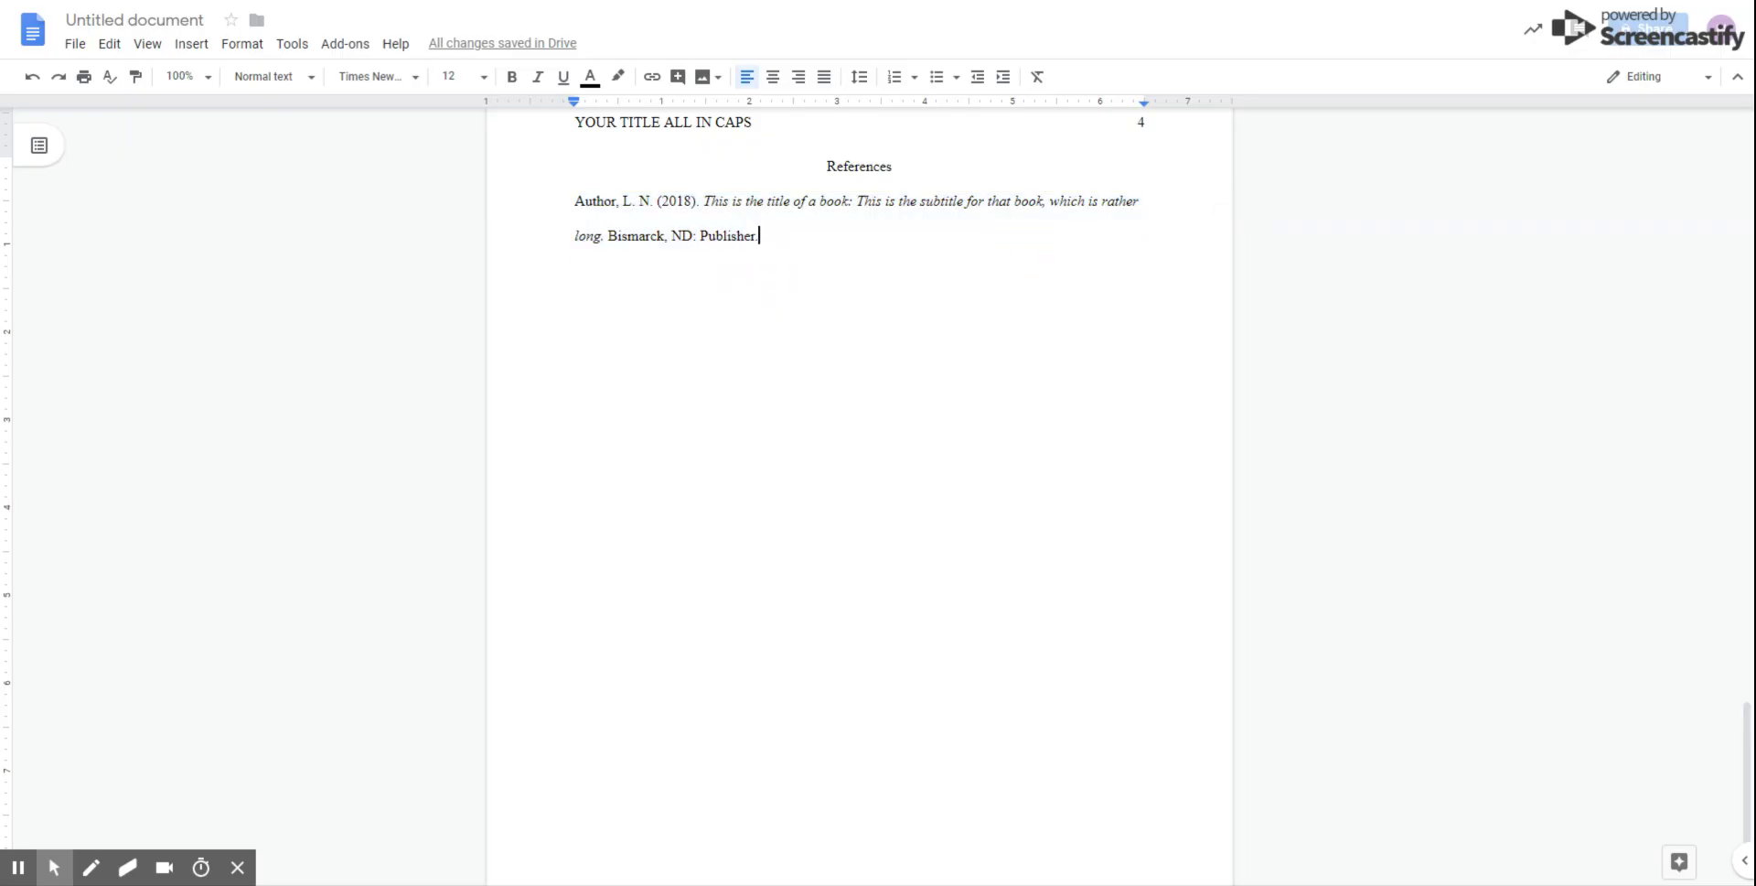
triple_click(667, 229)
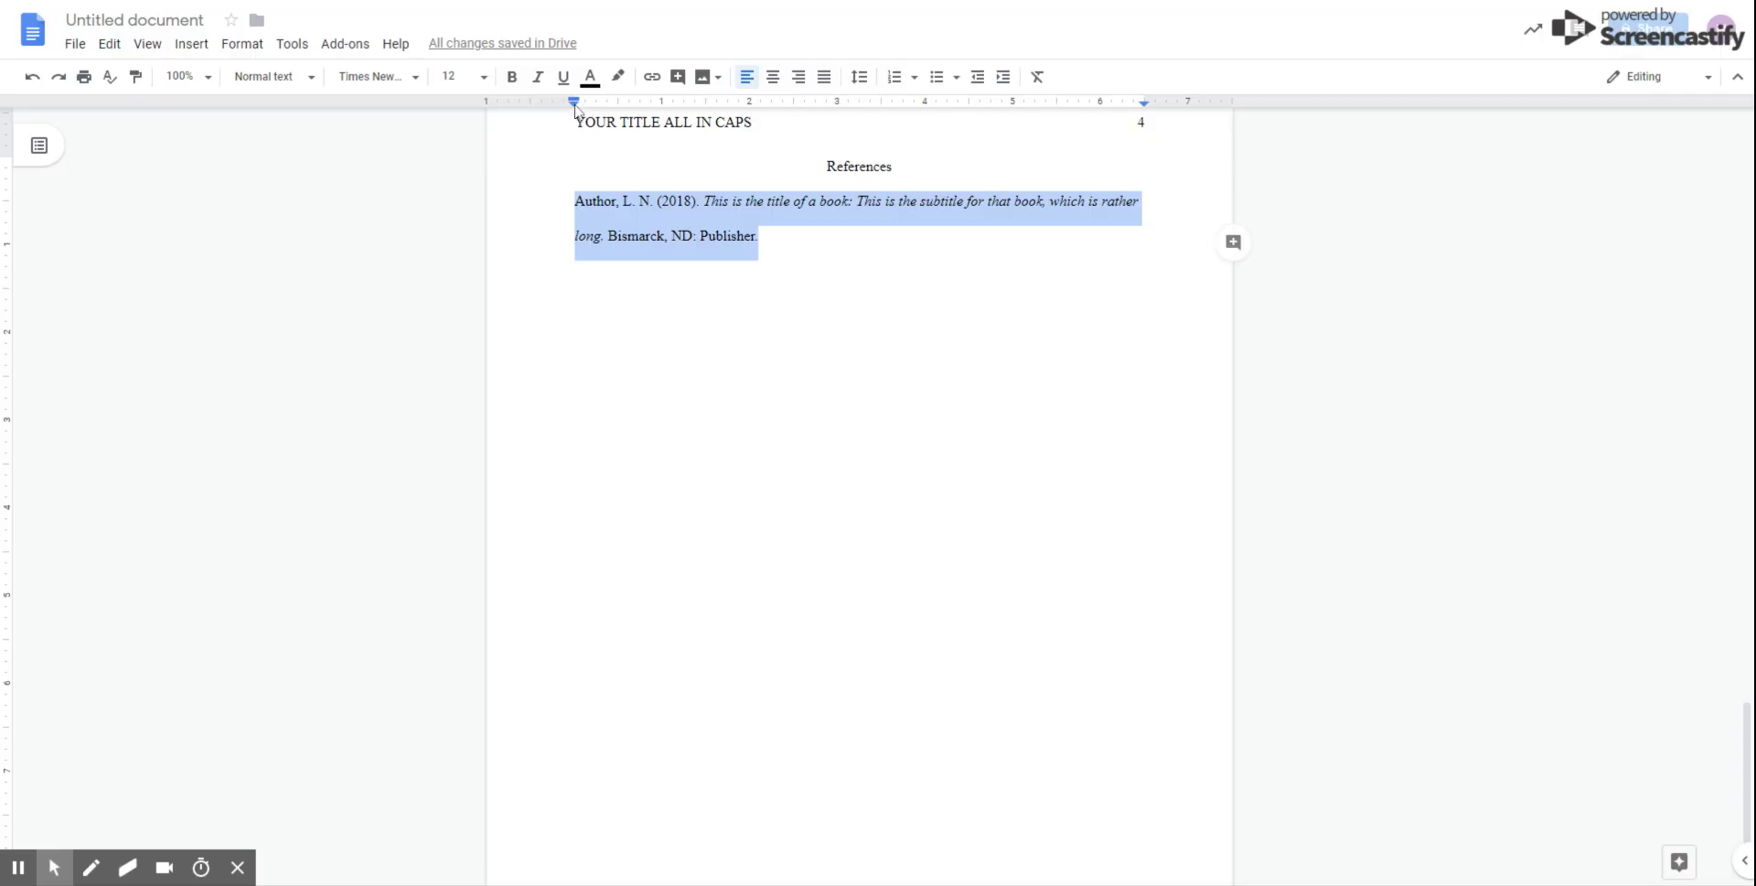
mouse_move(576, 103)
mouse_down()
mouse_move(630, 108)
mouse_move(569, 102)
mouse_up()
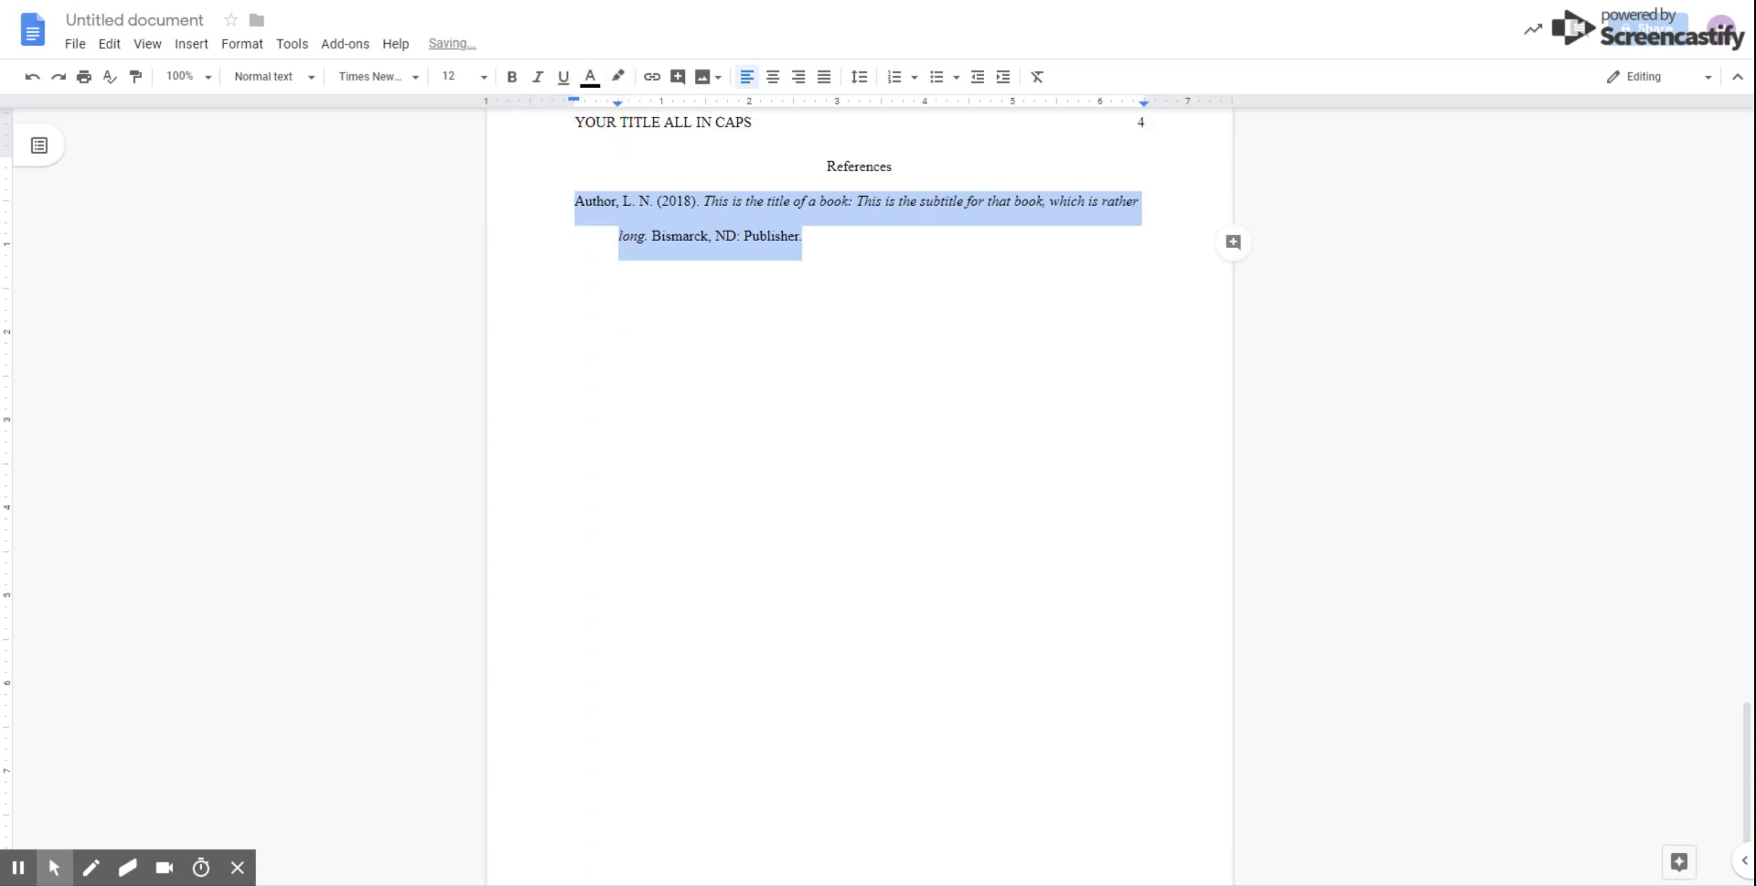
click(732, 522)
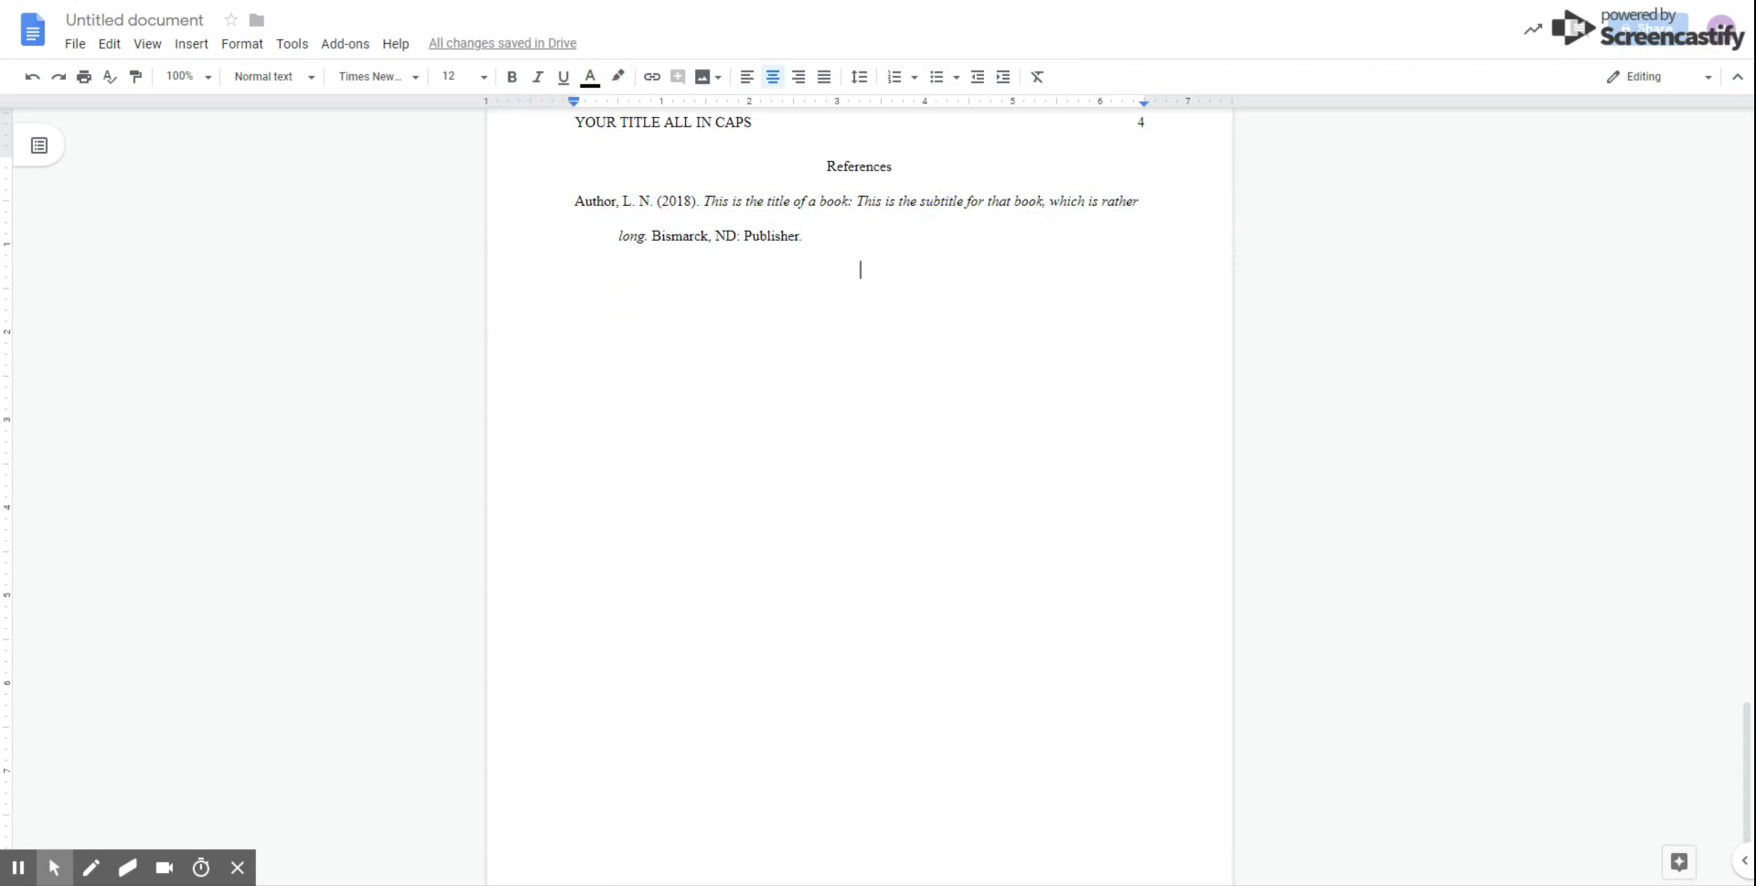
scroll(733, 521, up, 2)
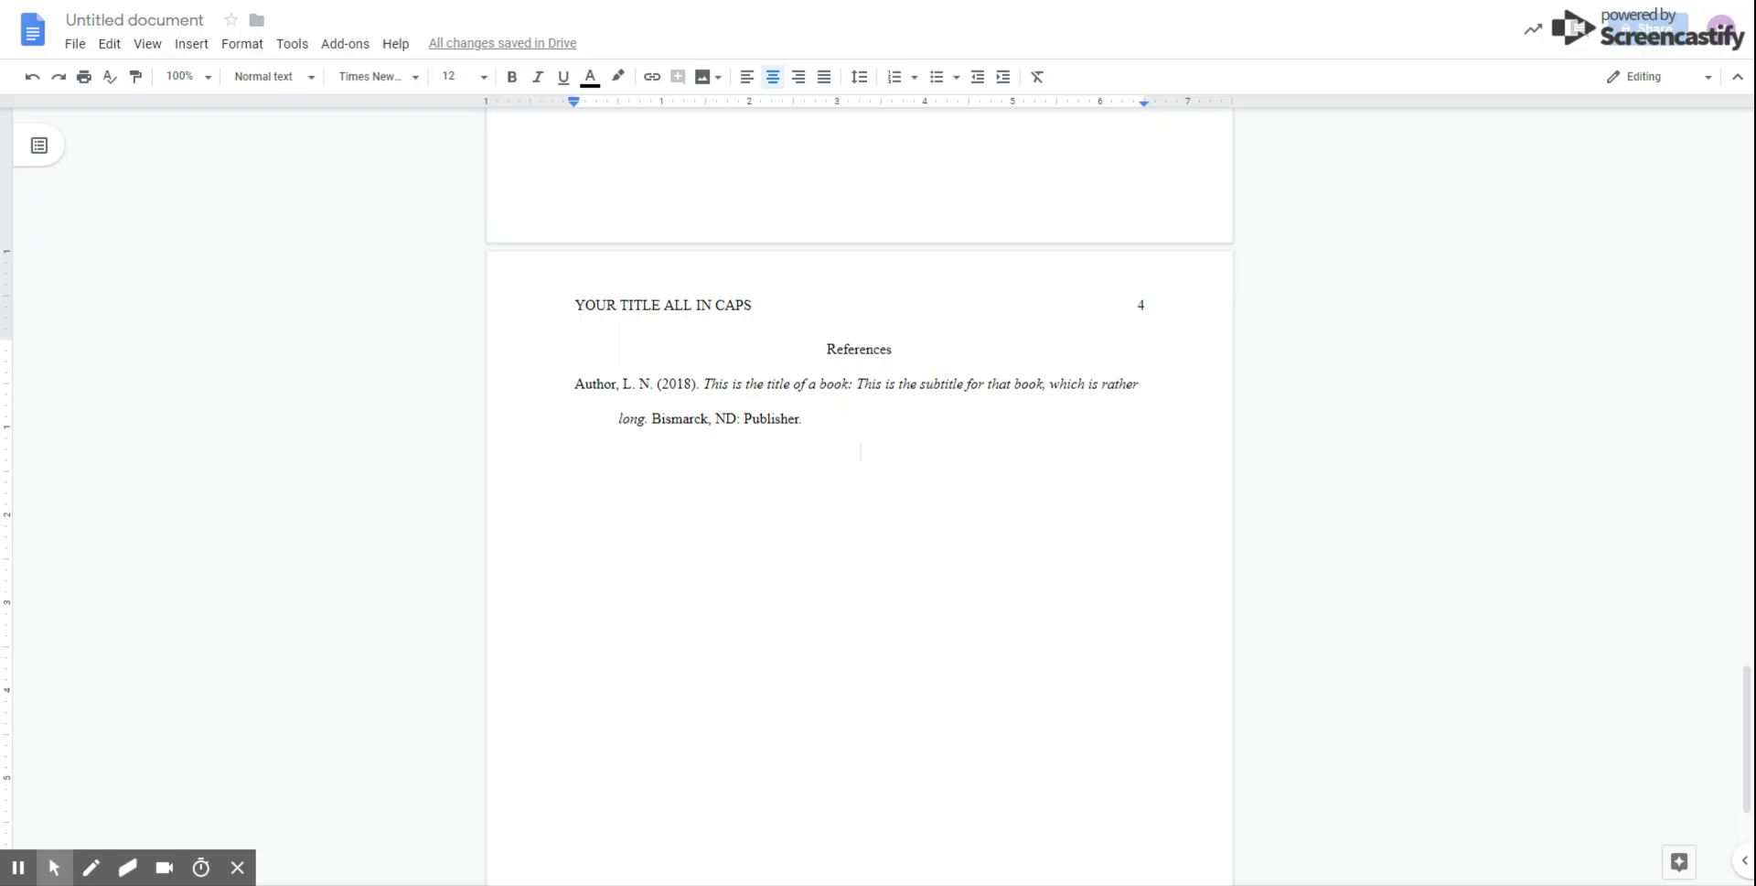